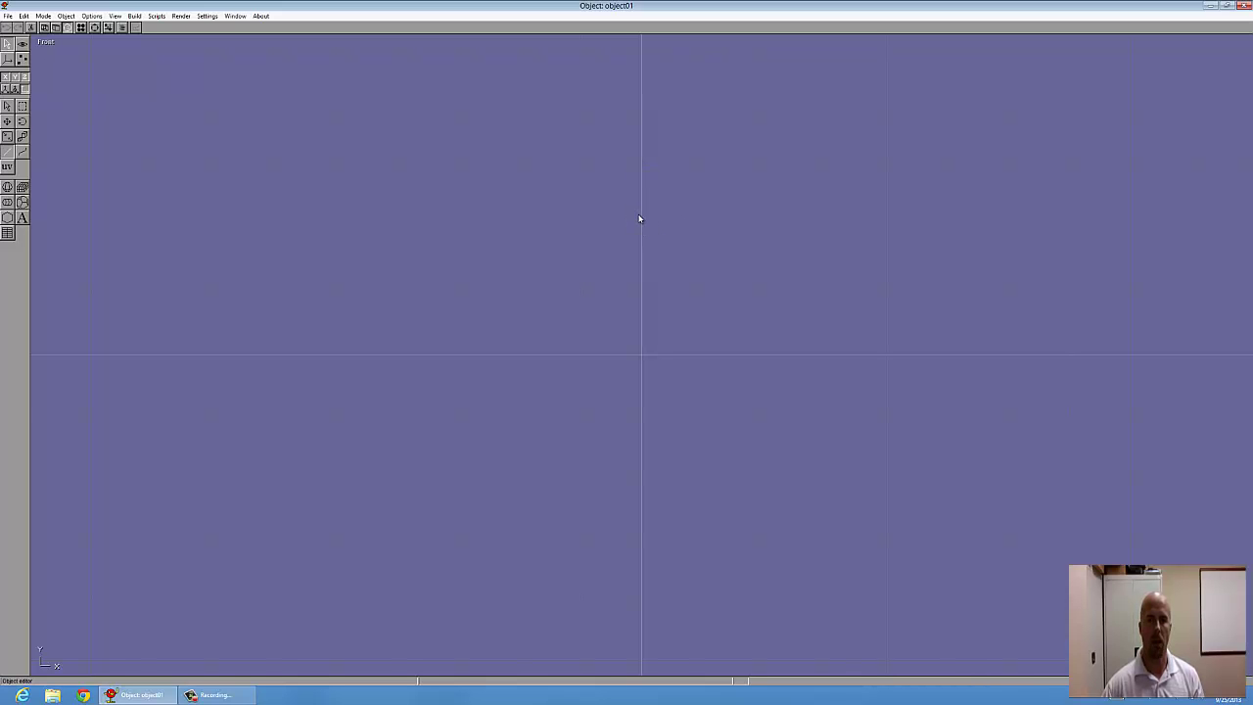
- In the Front view, draw an open profile line left of the Y axis, starting and ending on the centre axis
click(641, 220)
click(542, 194)
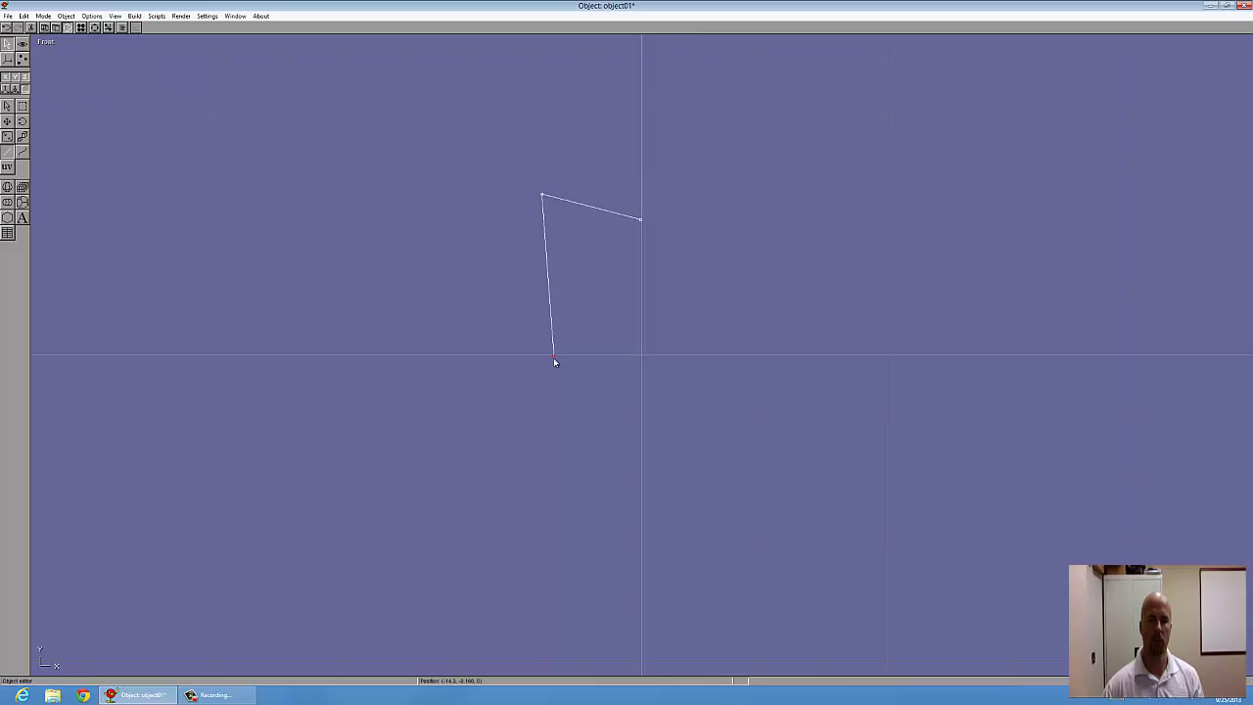
double_click(558, 383)
- Lathe the profile line around the Y axis with Build > Lathe
click(135, 16)
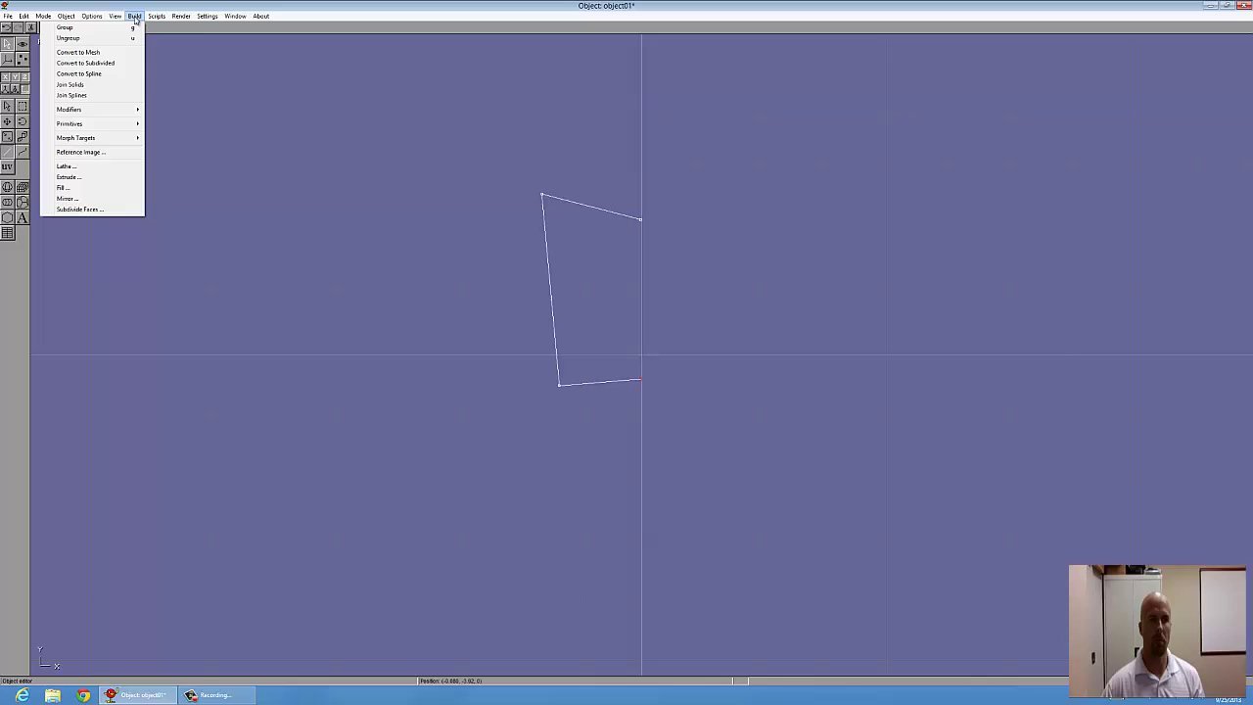
click(93, 168)
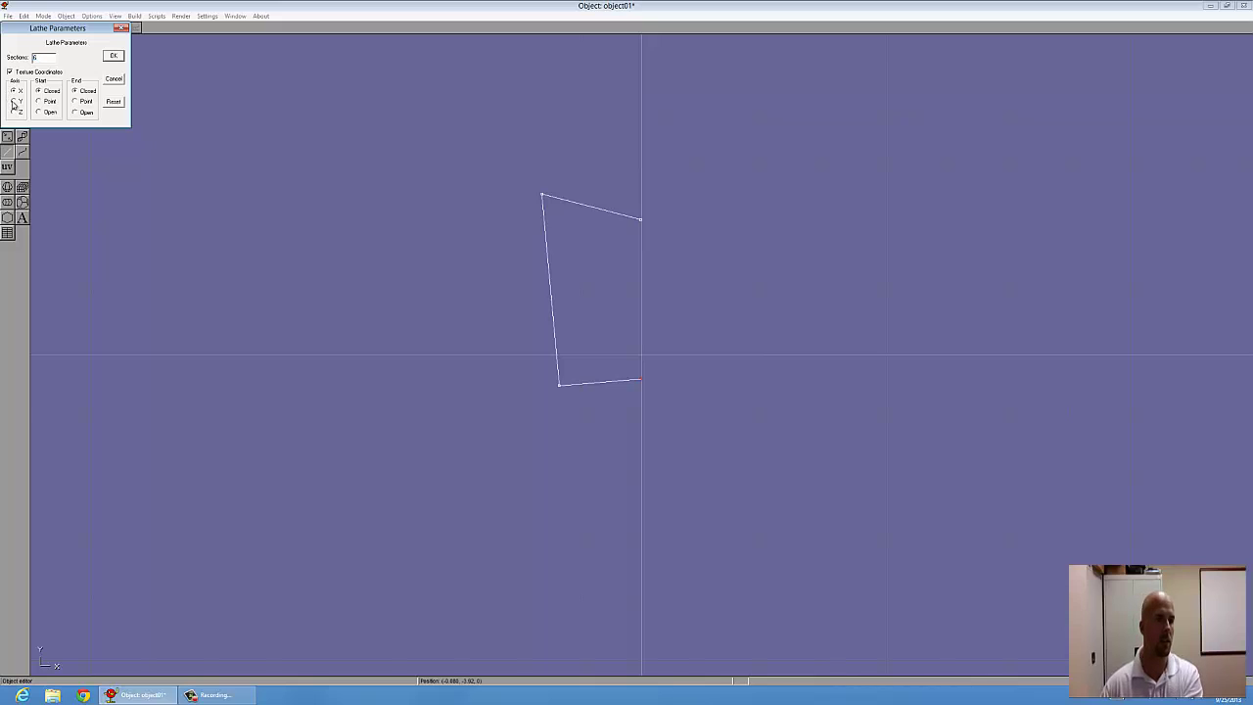
click(14, 101)
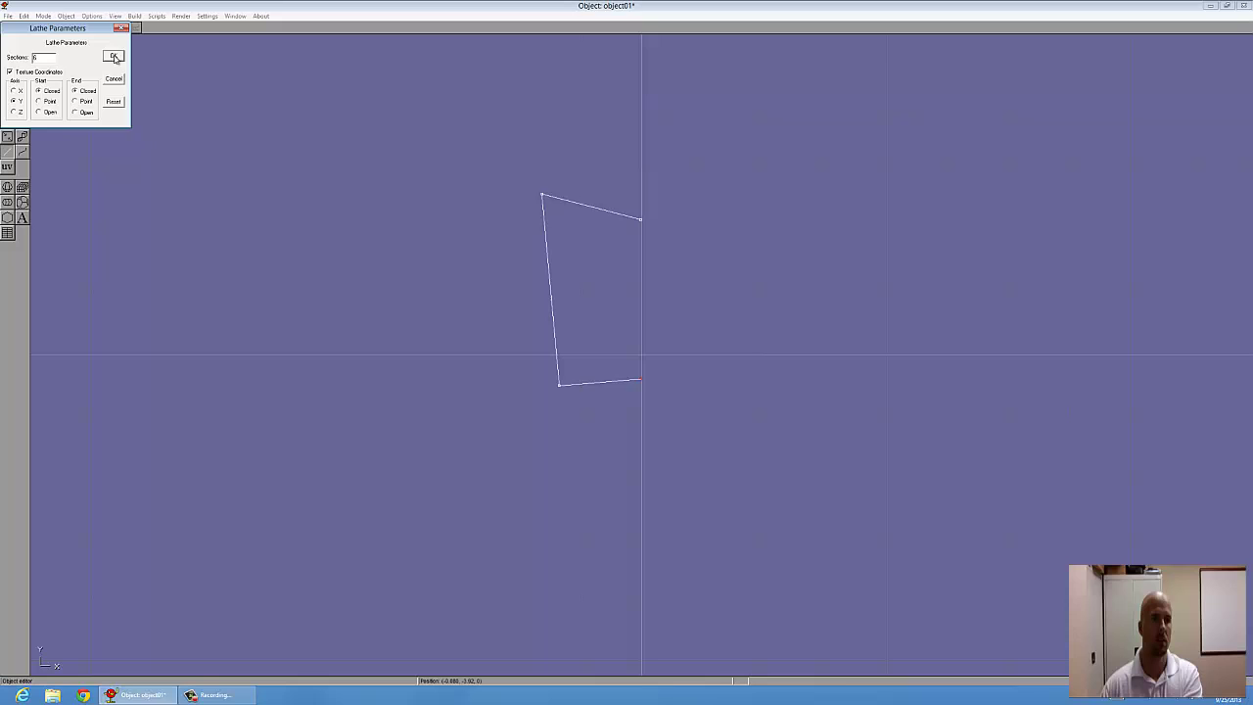
click(113, 57)
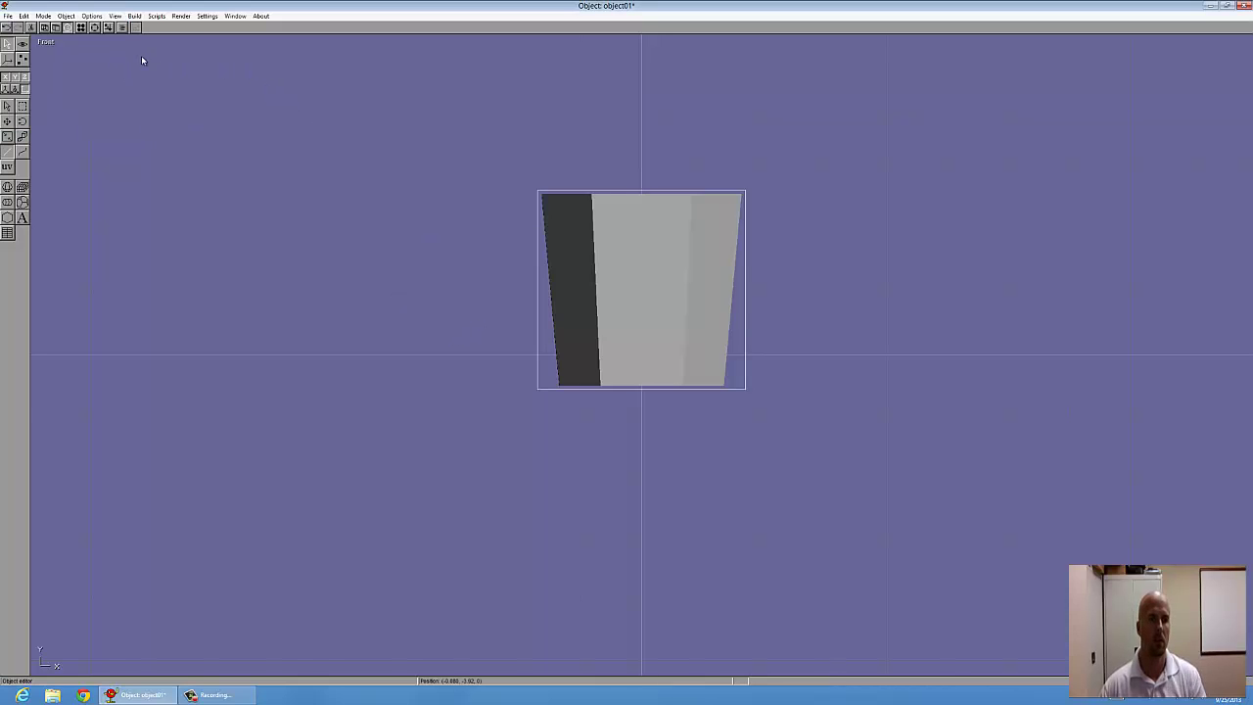
- Select the original profile line, drag it away from the lathed solid and delete it
right_drag(637, 251, 640, 258)
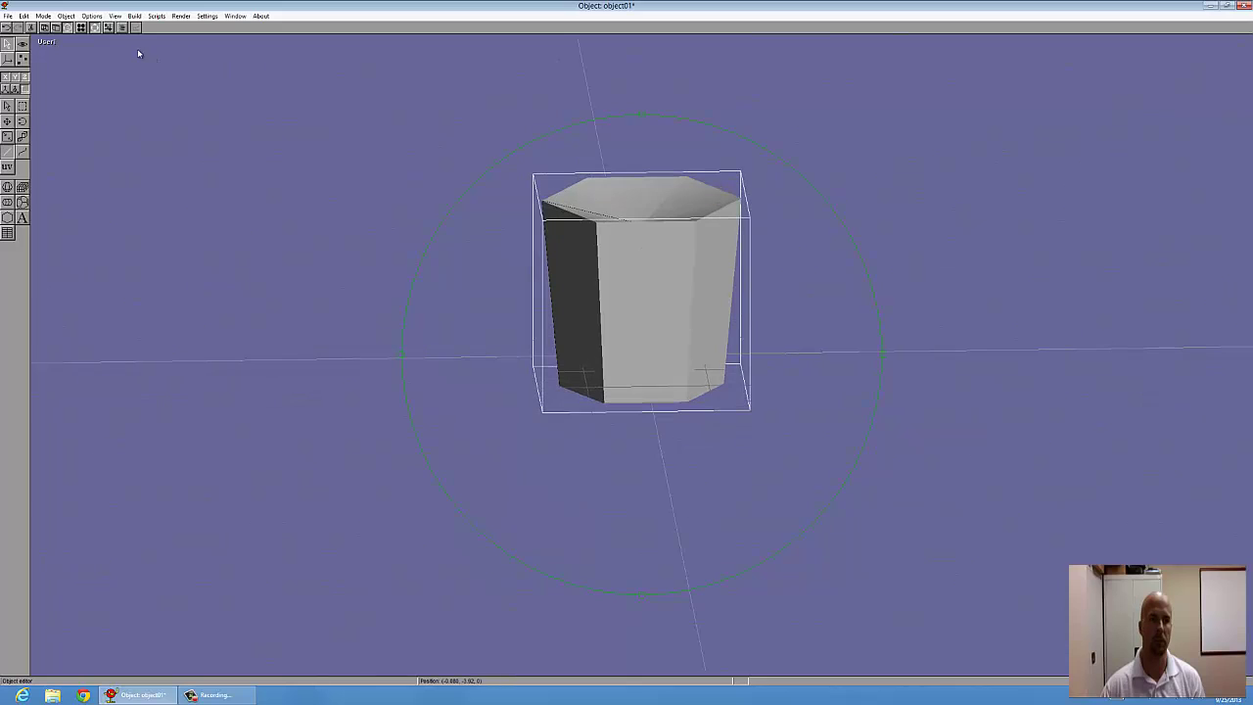
click(95, 29)
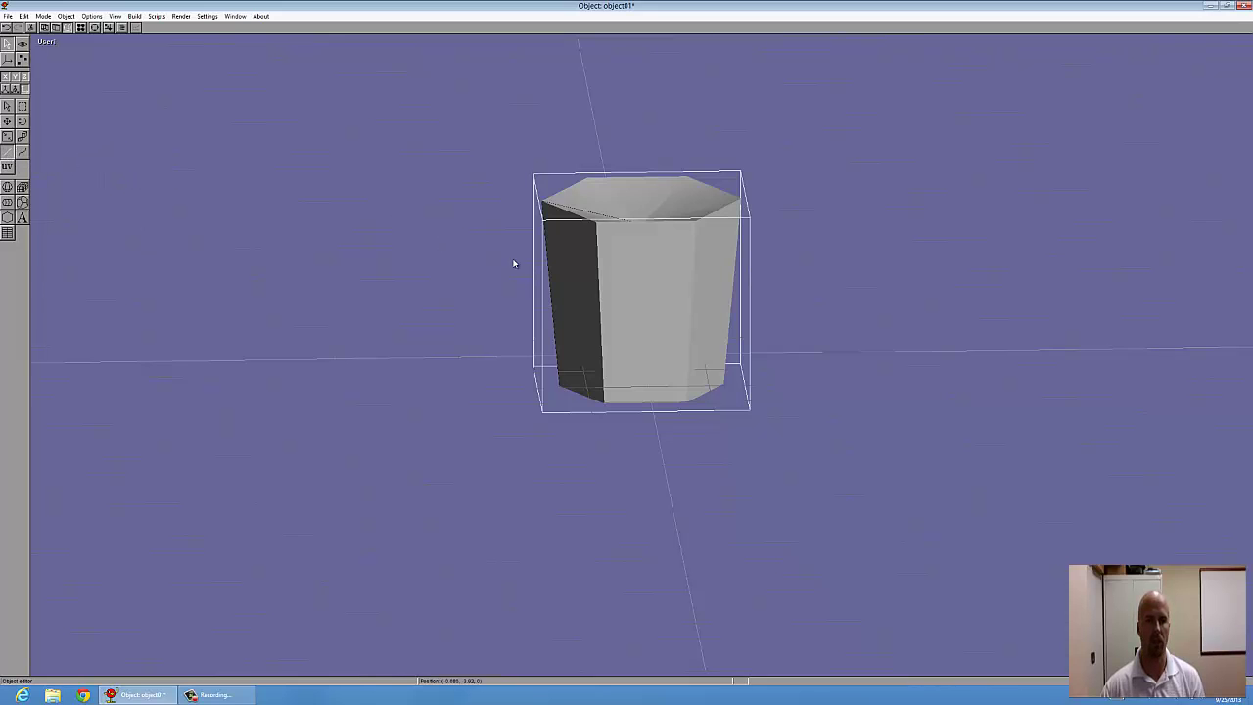
click(549, 273)
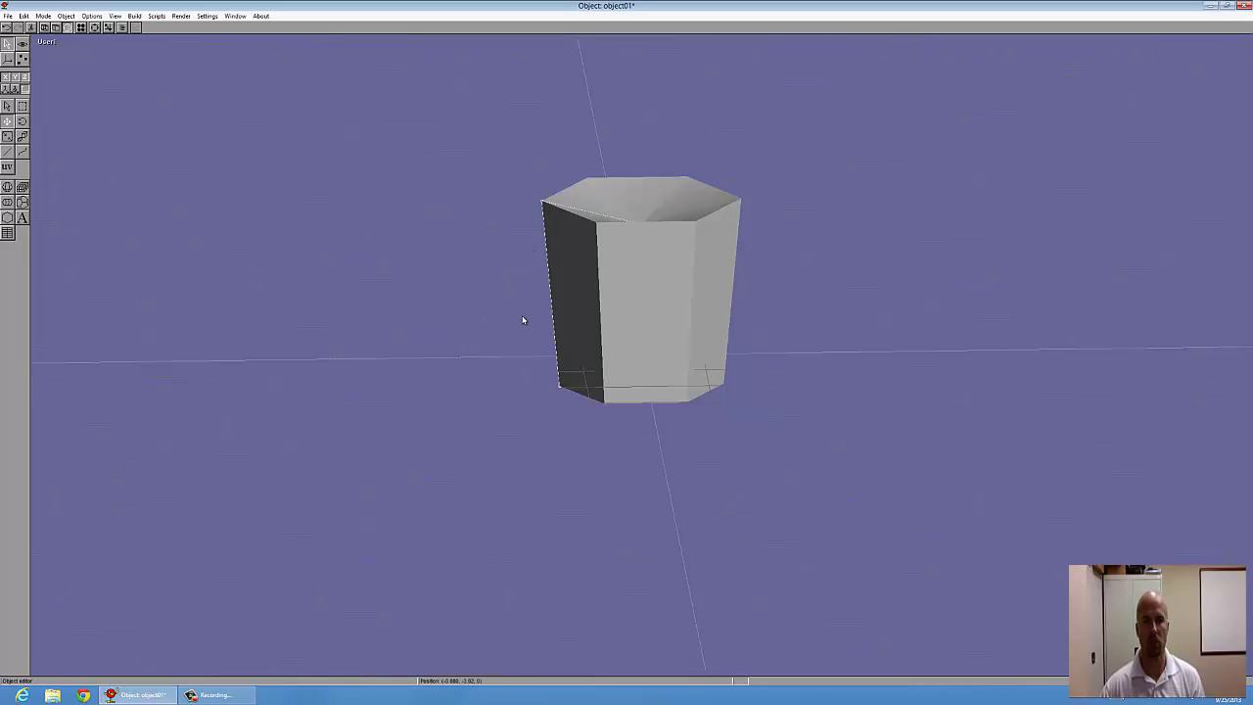
drag(552, 310, 365, 310)
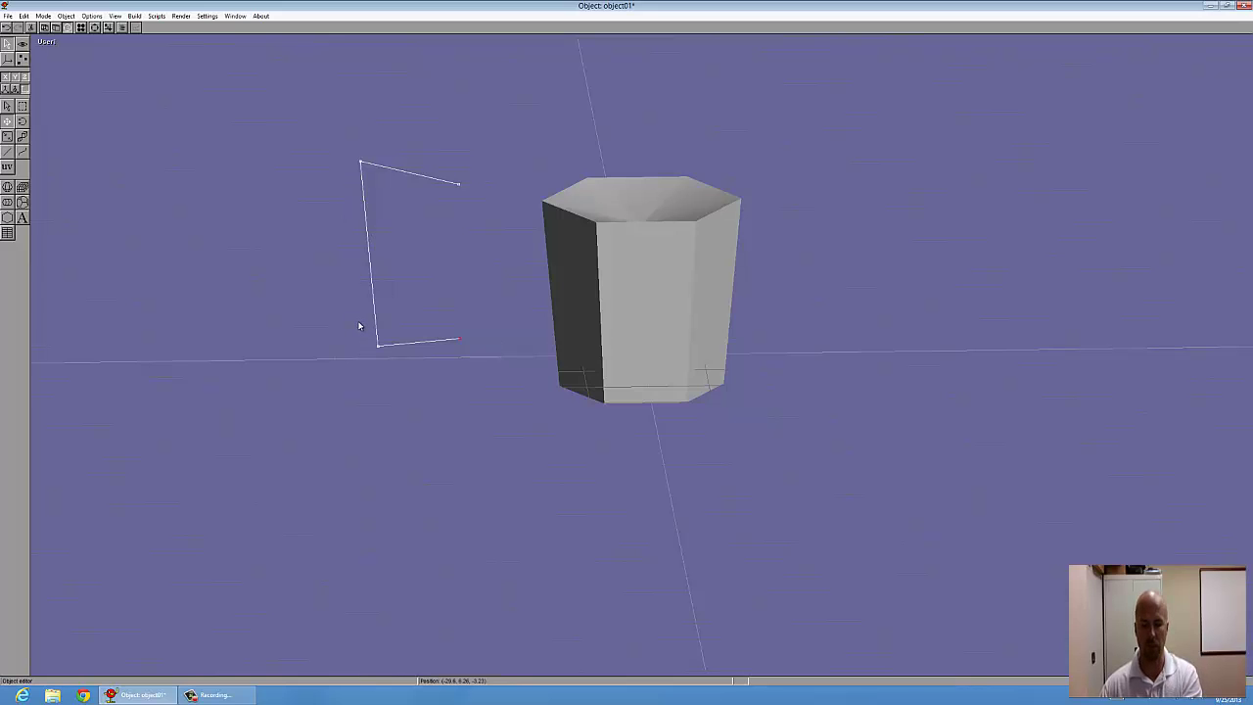
key(Delete)
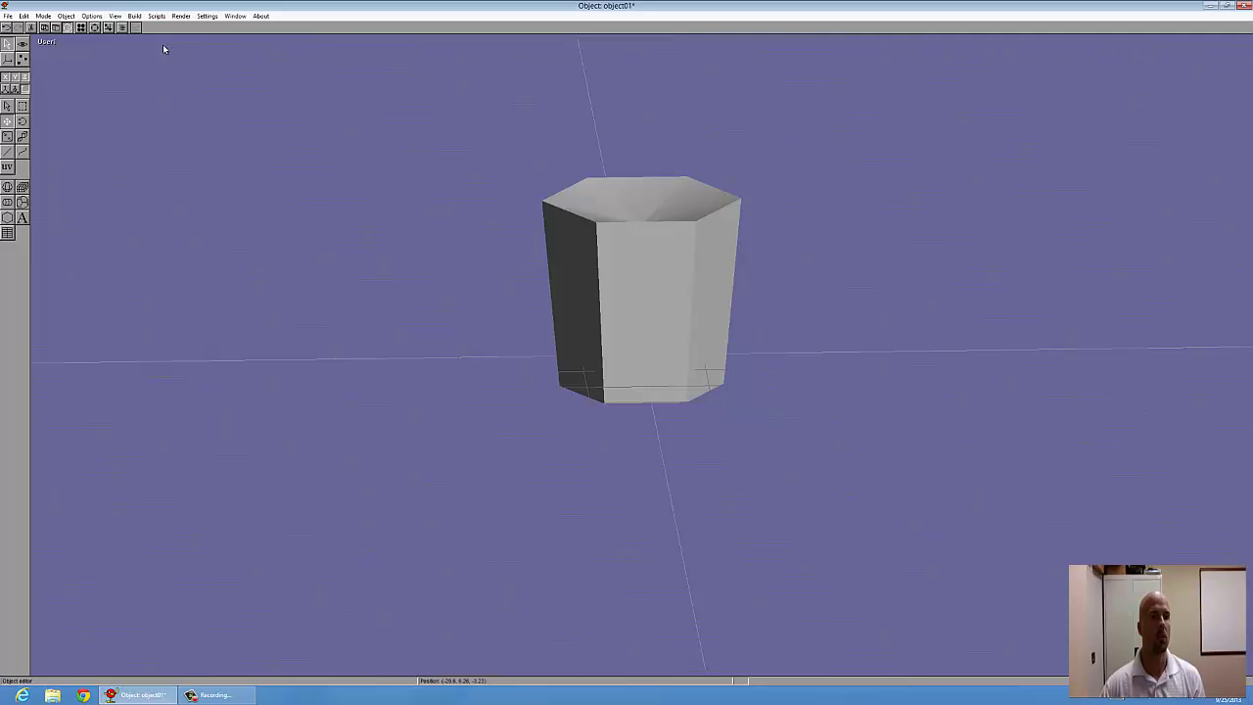
- In Front view, select the lathed solid and convert it to a subdivided surface
click(49, 42)
click(42, 62)
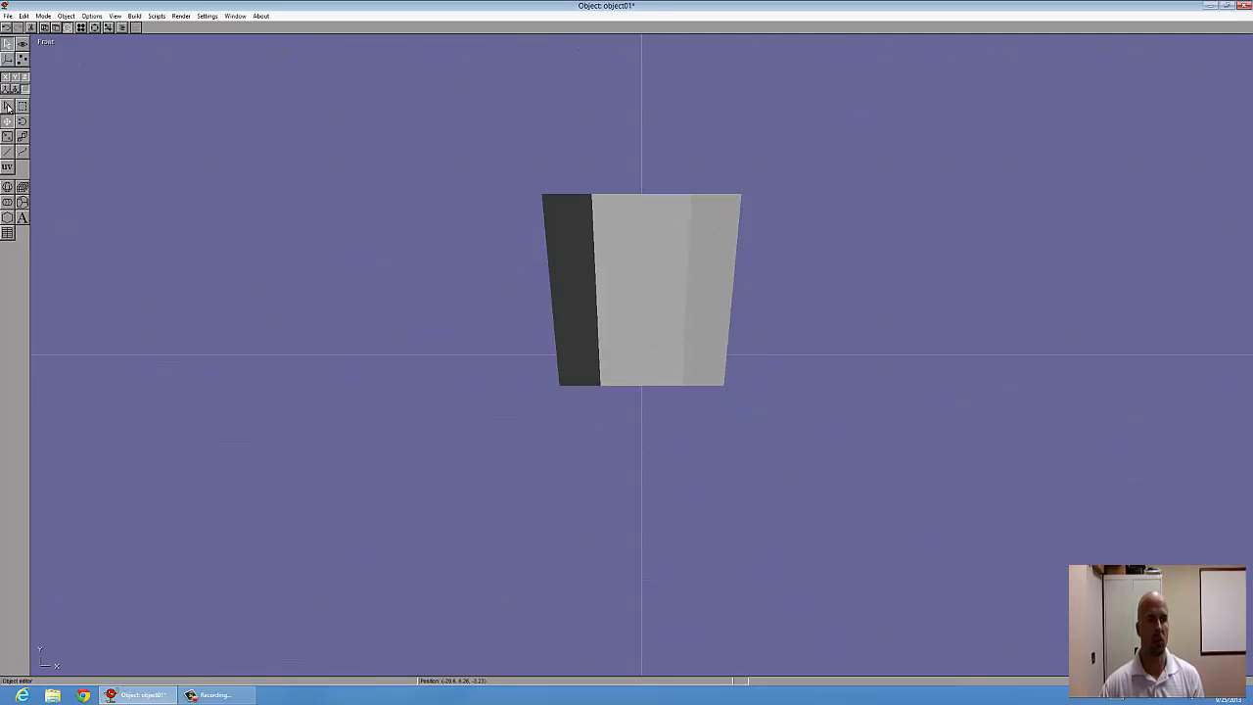
click(8, 107)
click(685, 244)
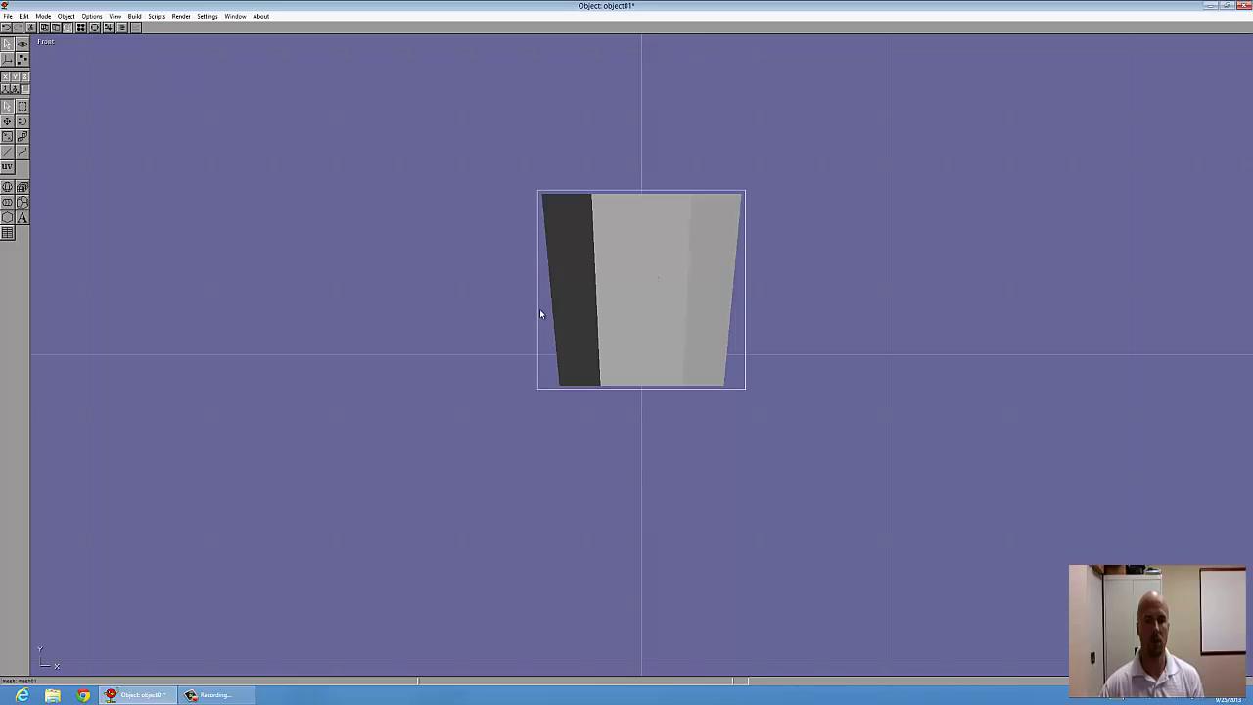
click(134, 15)
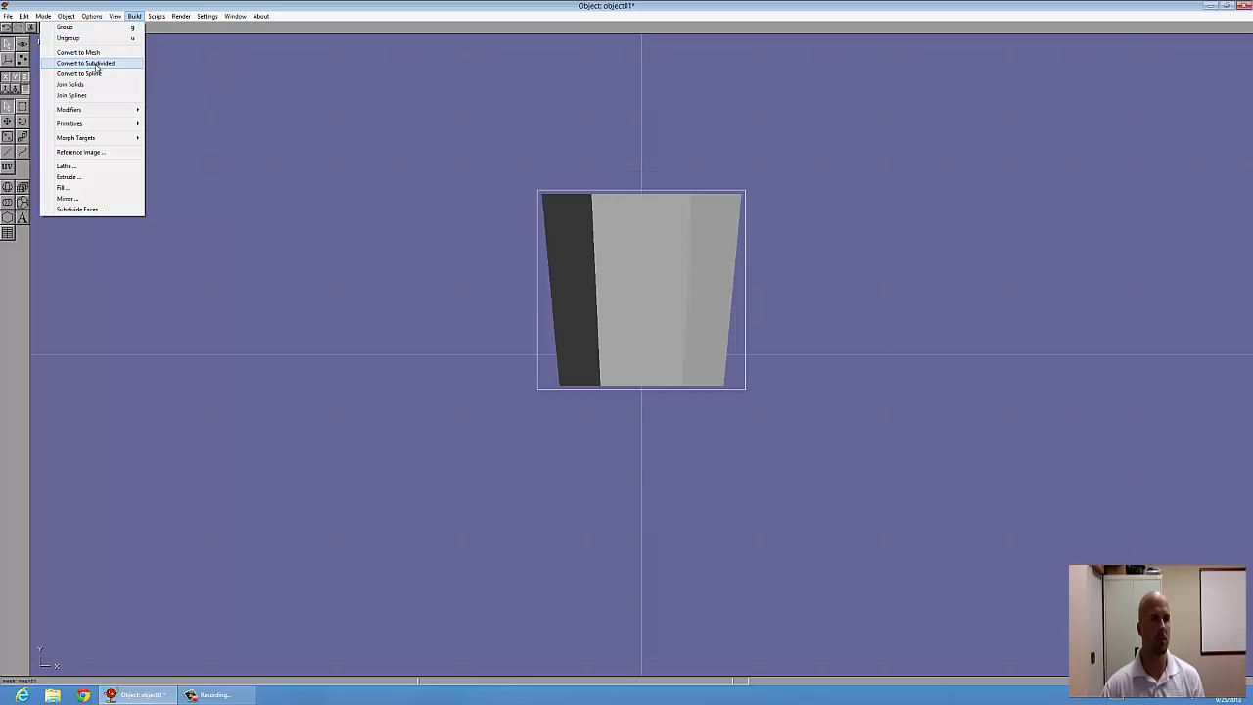
click(95, 62)
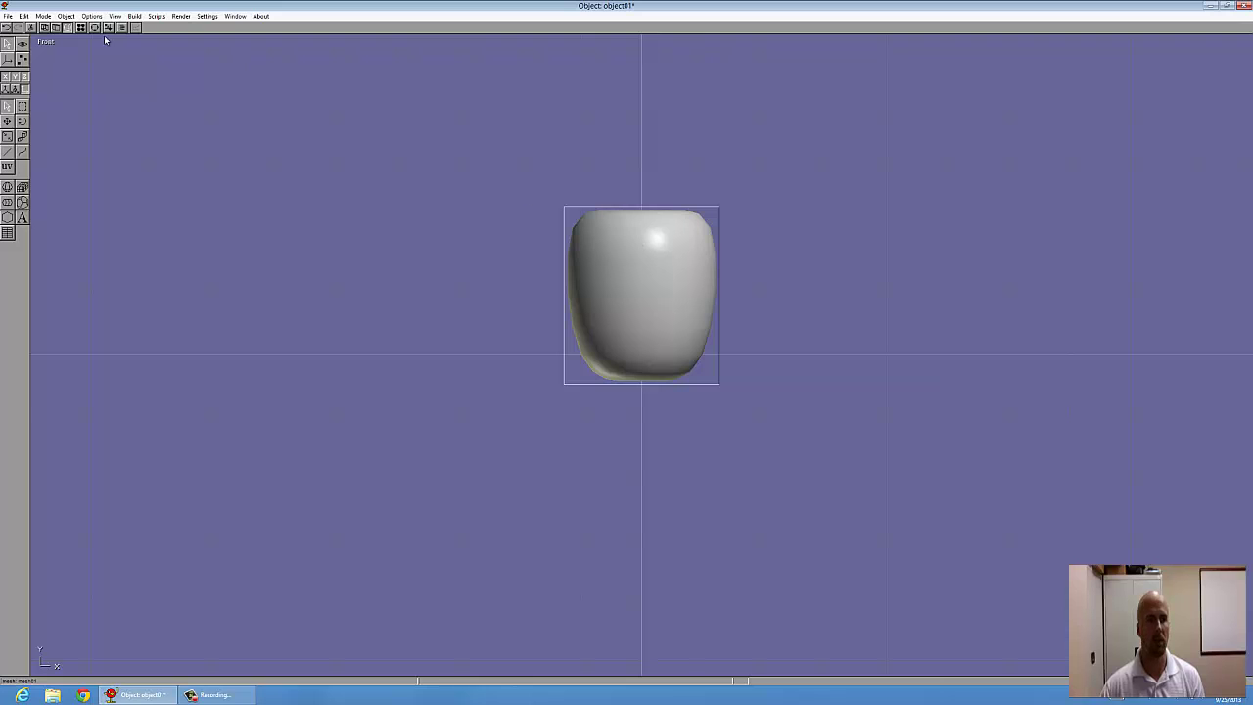
- Orbit to inspect the smoothed shape, then return to the Front view
click(95, 28)
mouse_move(619, 281)
mouse_down()
mouse_move(620, 292)
mouse_move(619, 256)
mouse_move(621, 285)
mouse_move(646, 277)
mouse_move(632, 277)
mouse_up()
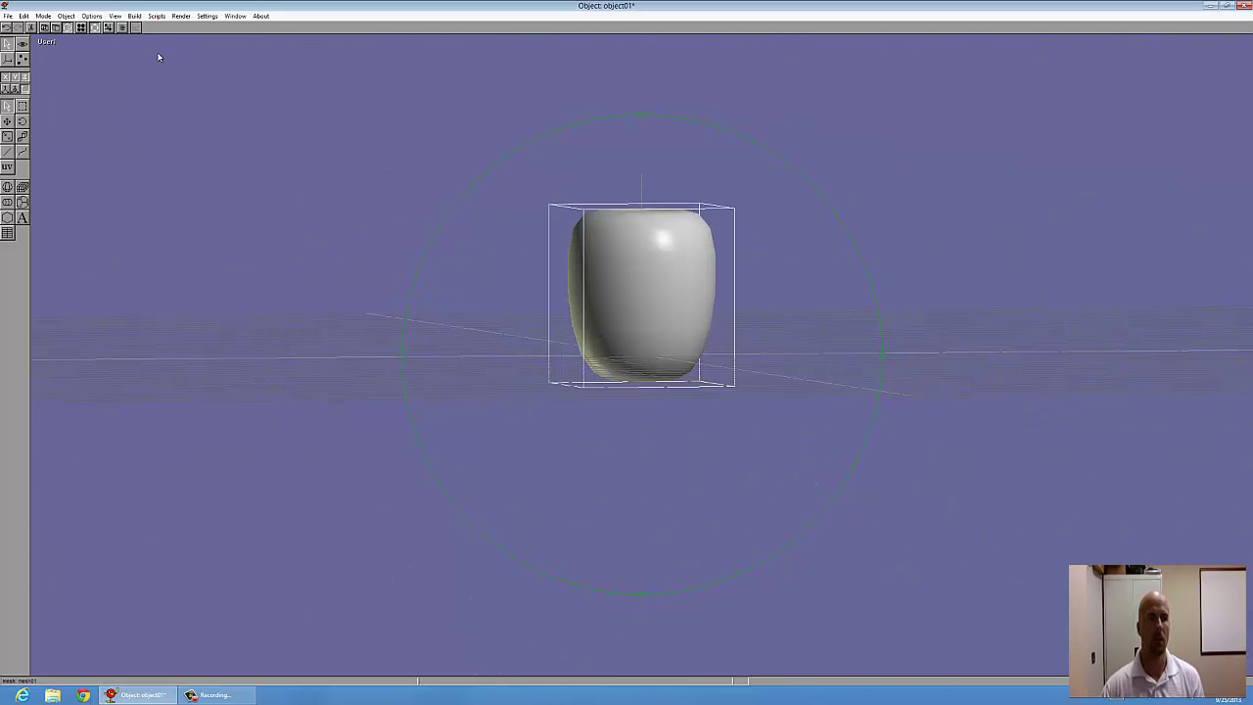
click(52, 46)
click(41, 62)
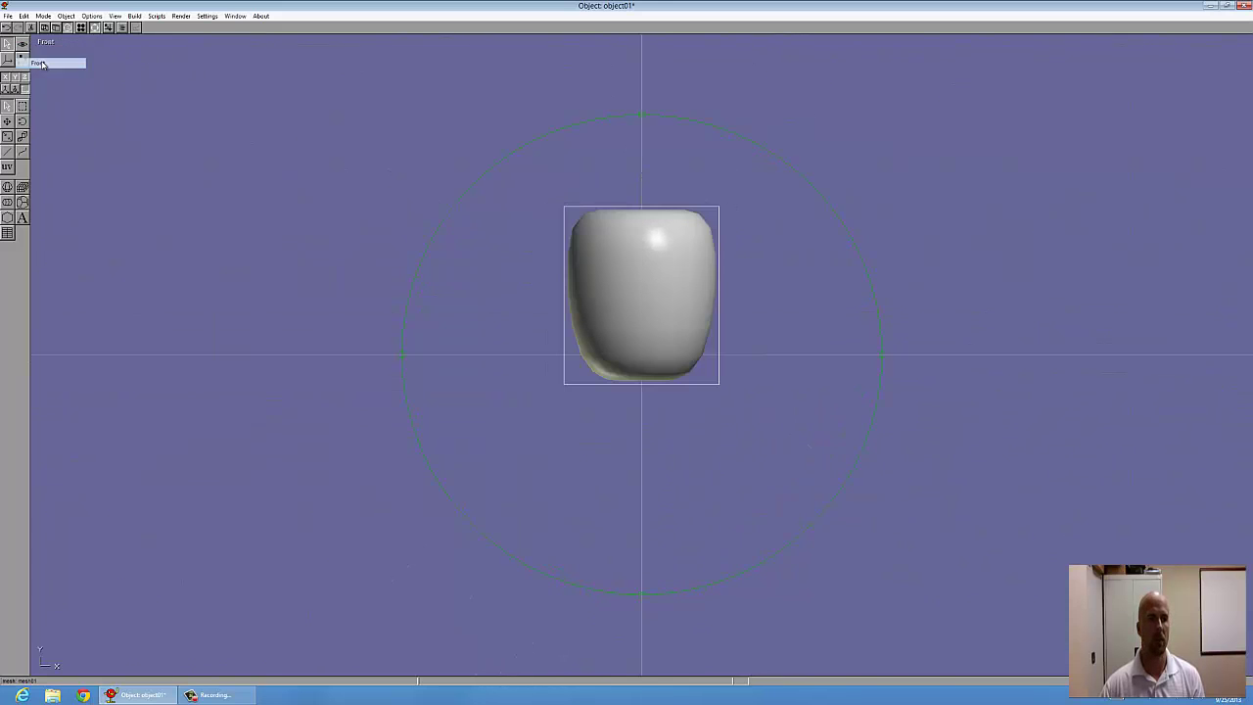
click(96, 27)
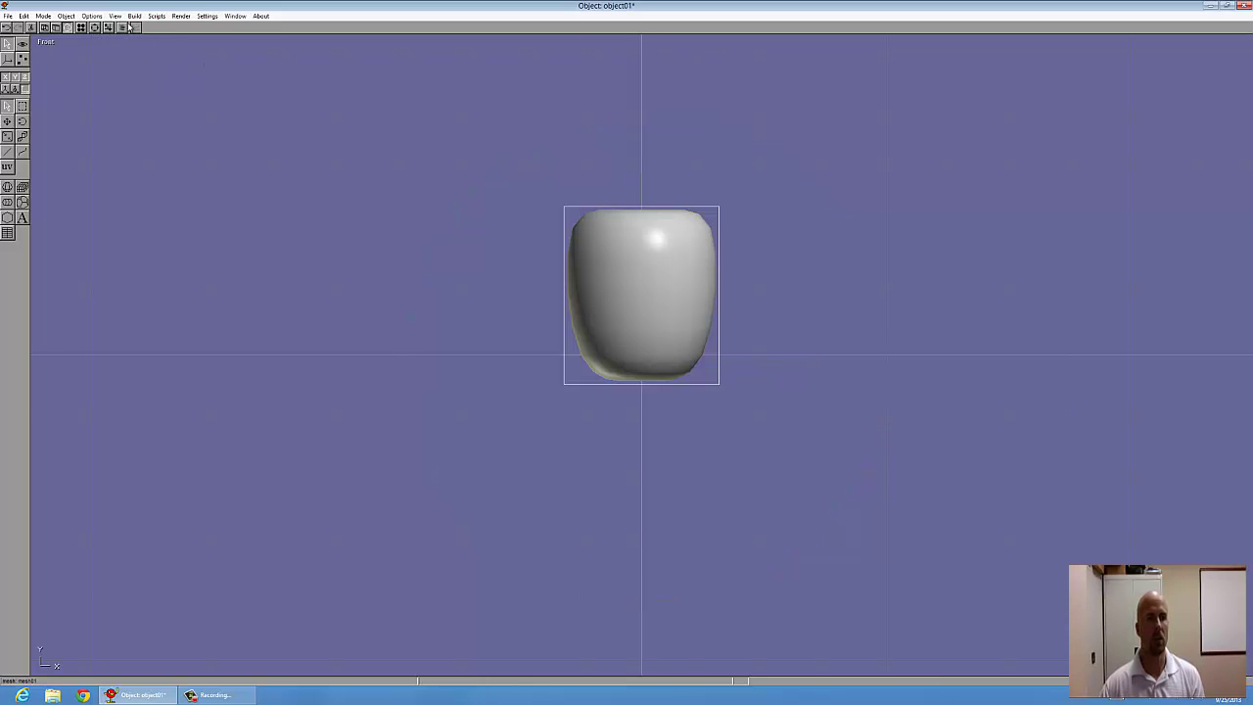
click(133, 17)
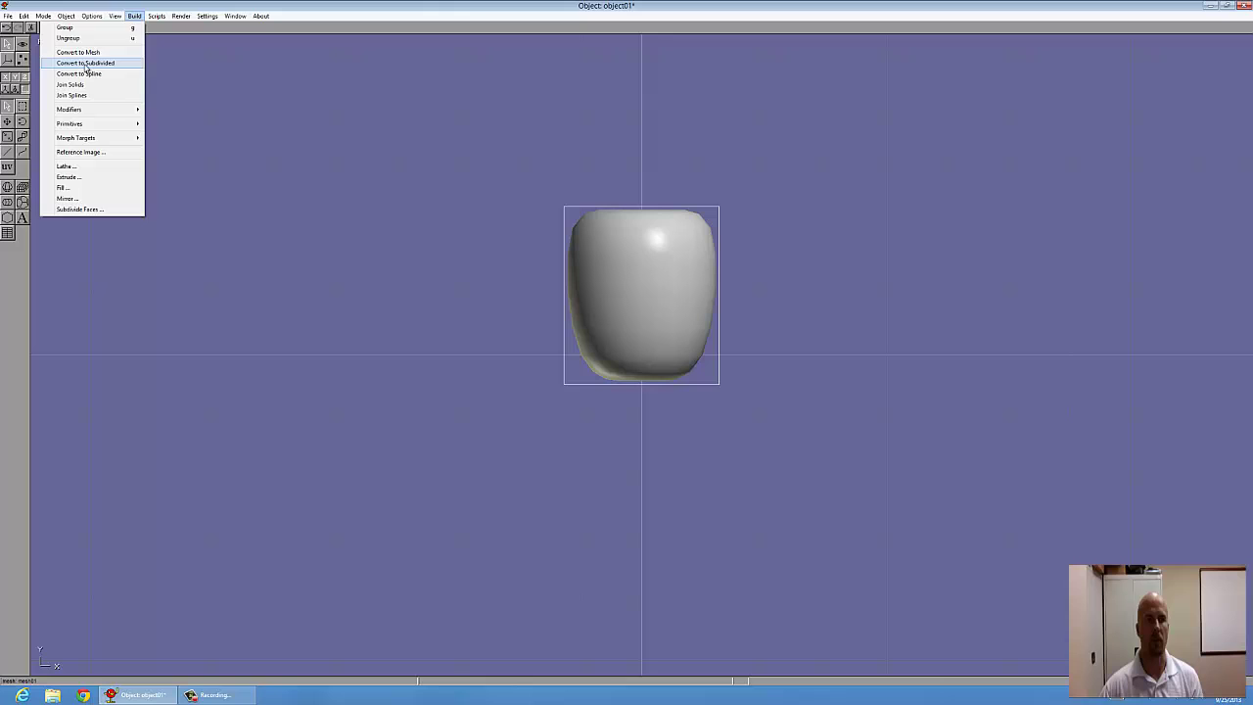
- Enter Point Edit mode to show the six-sided control cage, and tilt the view to inspect its underside
click(235, 14)
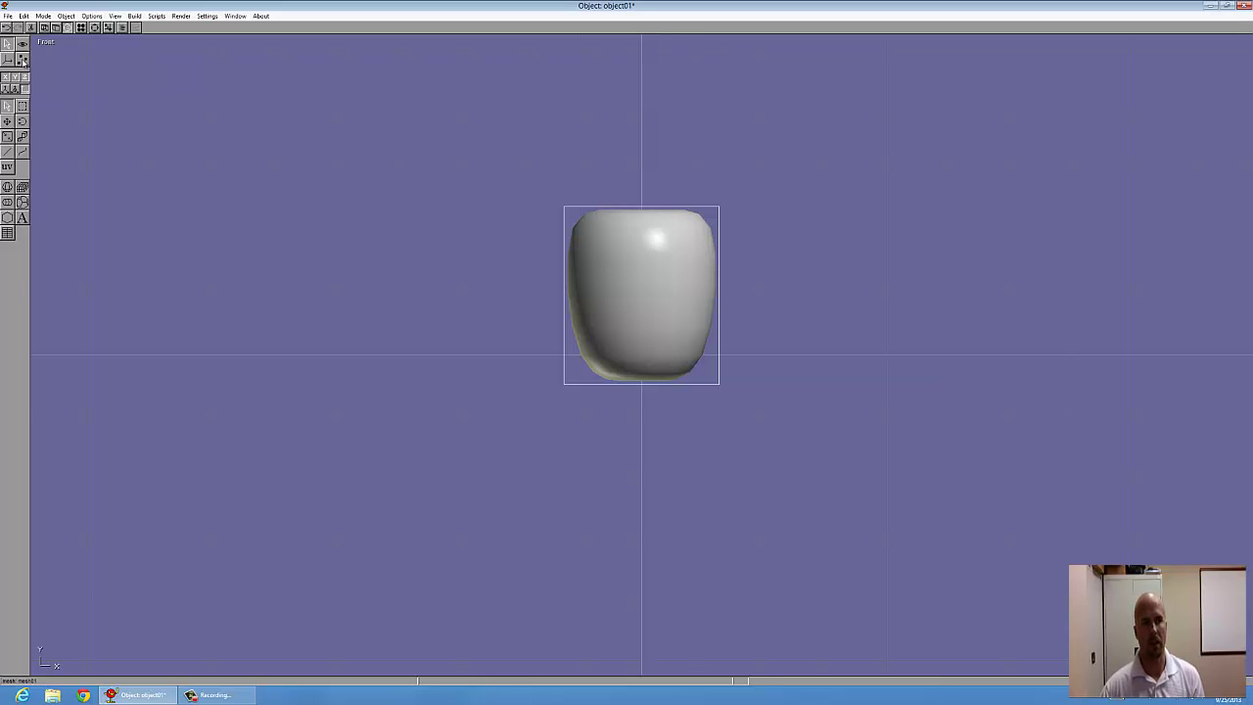
click(22, 60)
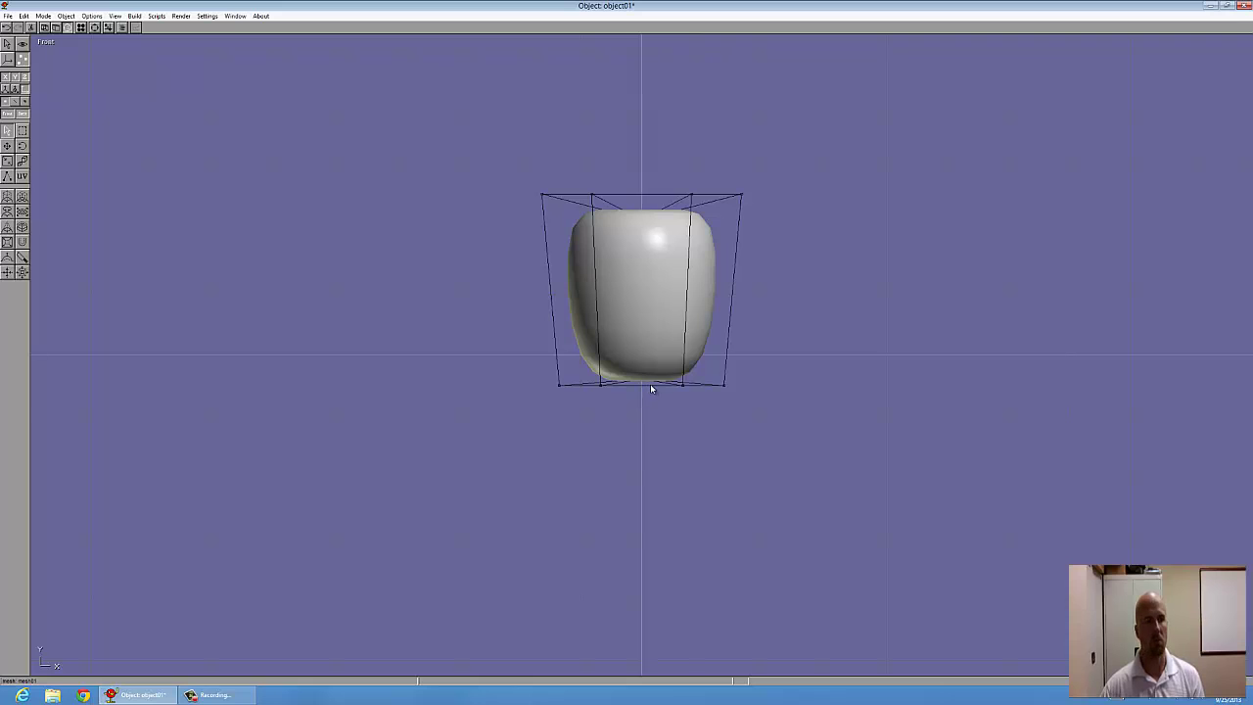
click(94, 27)
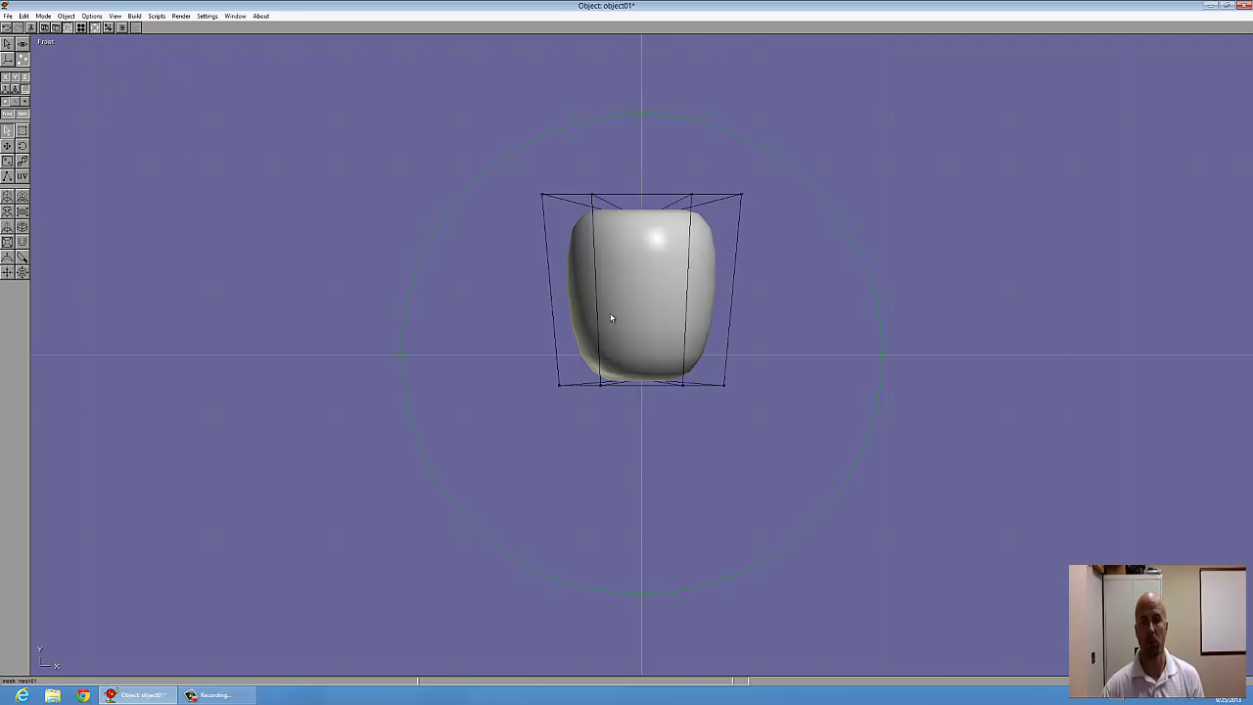
drag(642, 292, 646, 286)
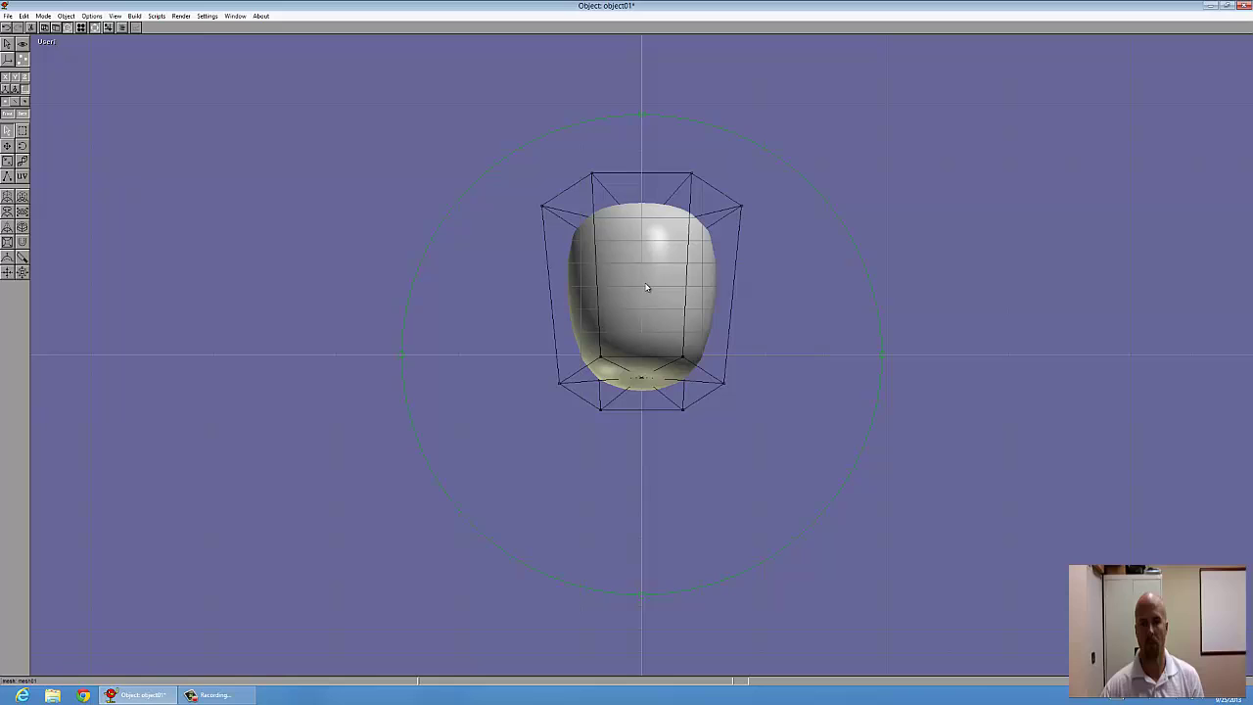
click(95, 29)
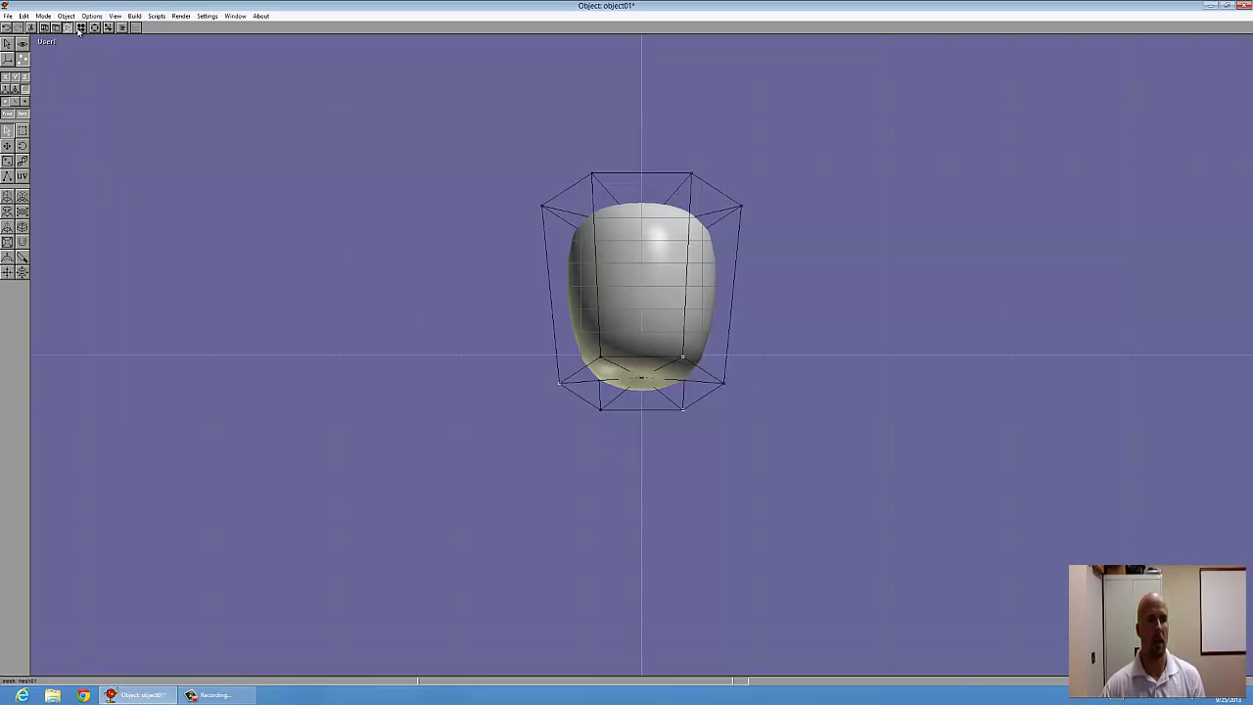
- Orbit briefly, return to the Front view, and switch back to Object Edit mode
click(47, 42)
click(44, 60)
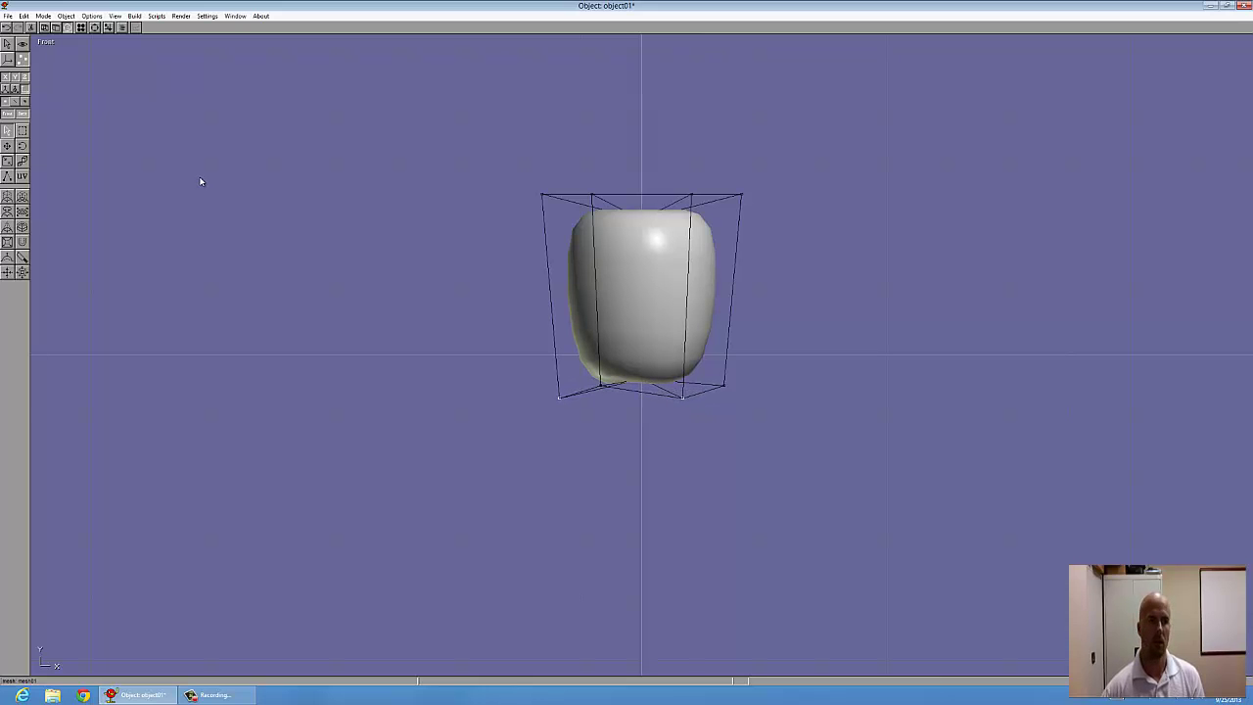
click(94, 27)
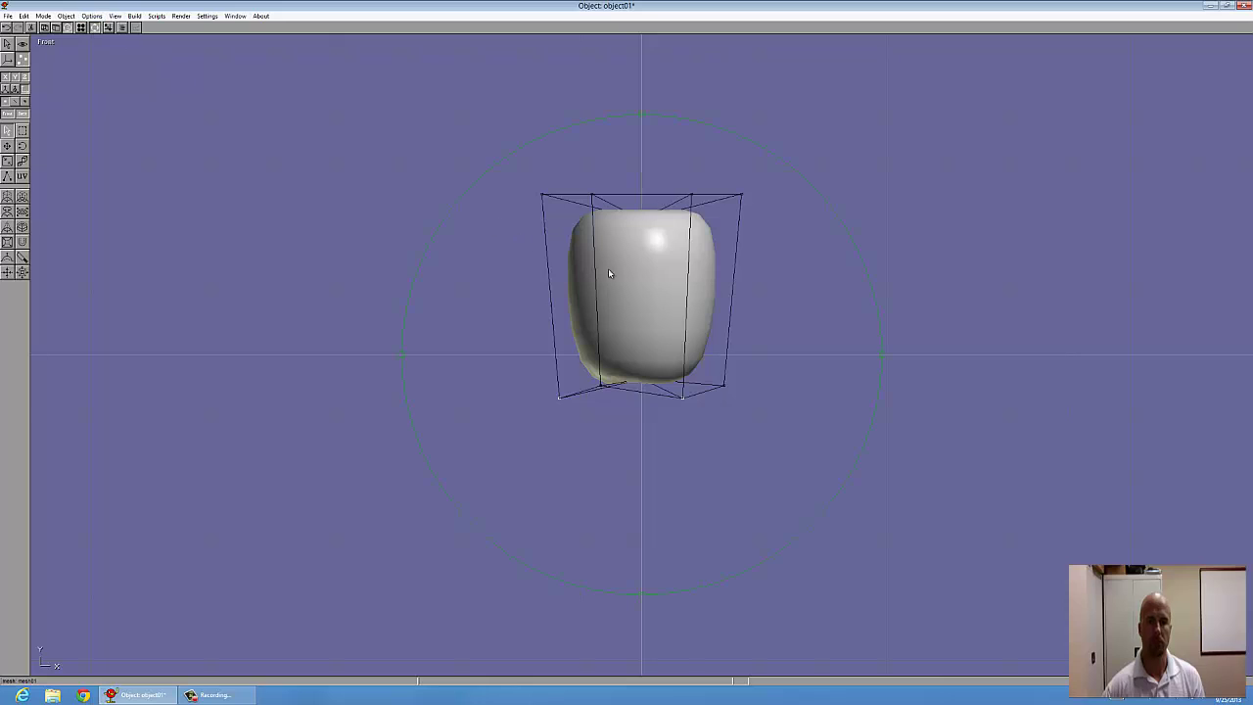
drag(608, 273, 642, 282)
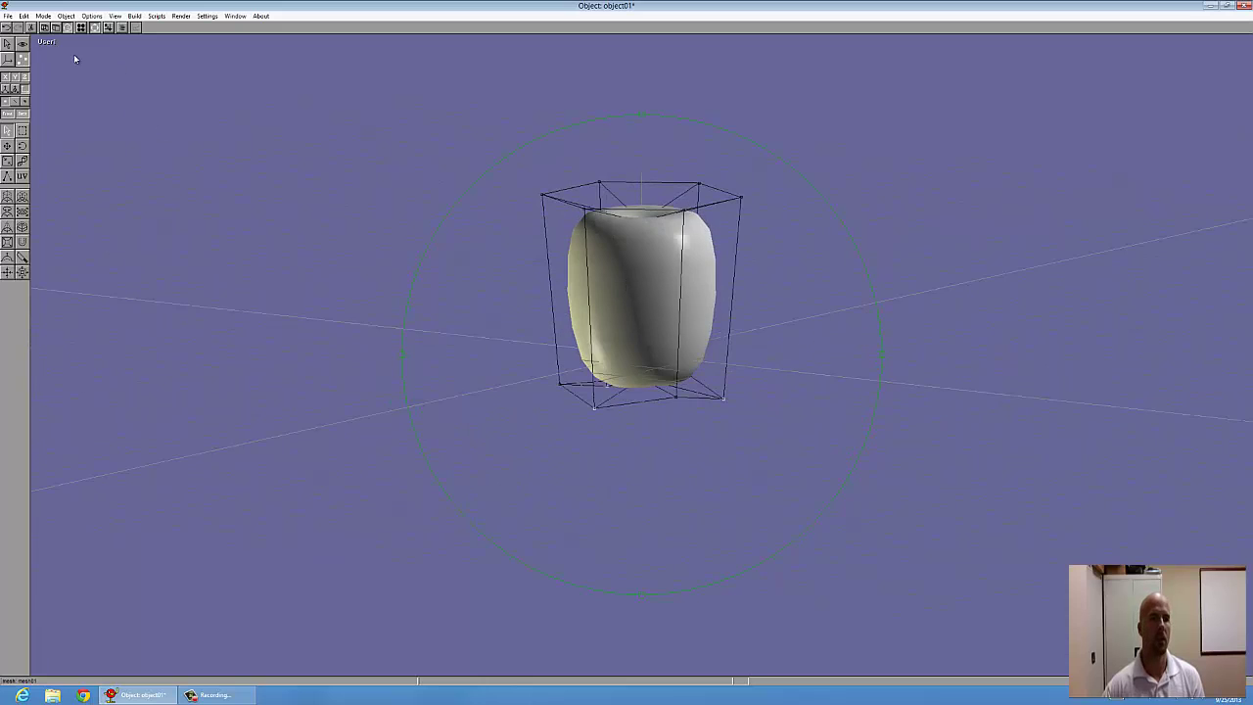
click(46, 41)
click(44, 61)
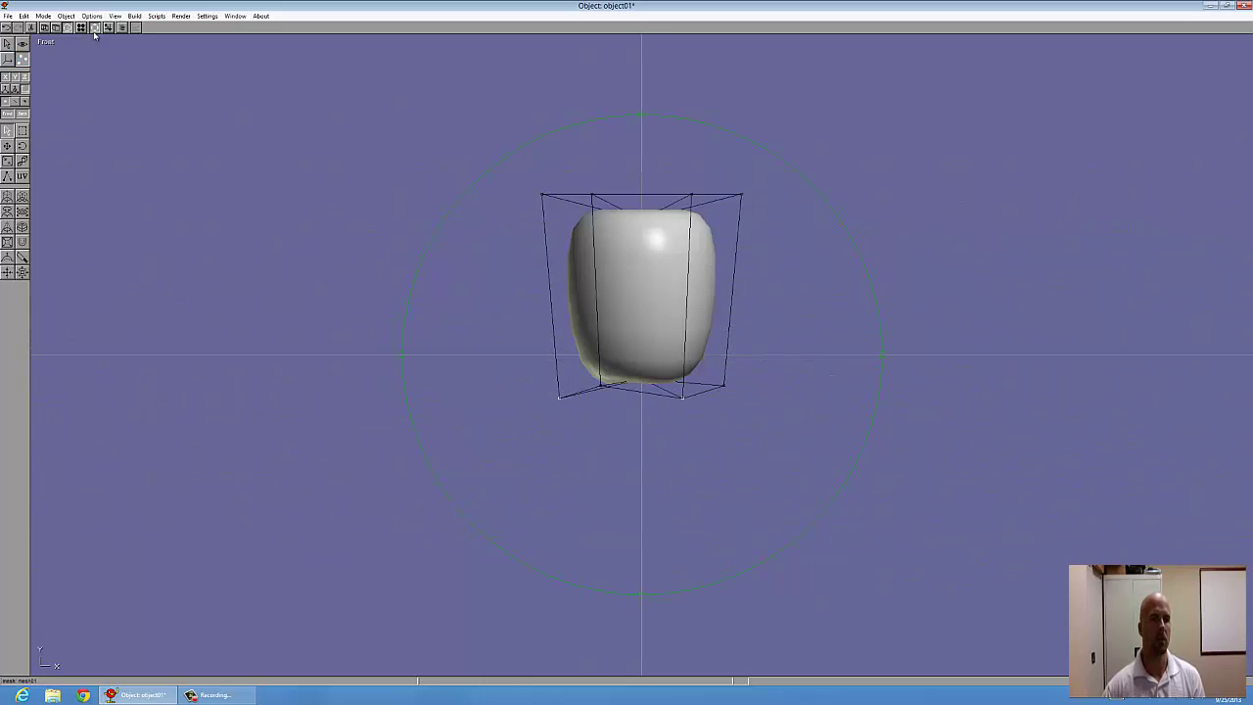
click(95, 27)
click(6, 43)
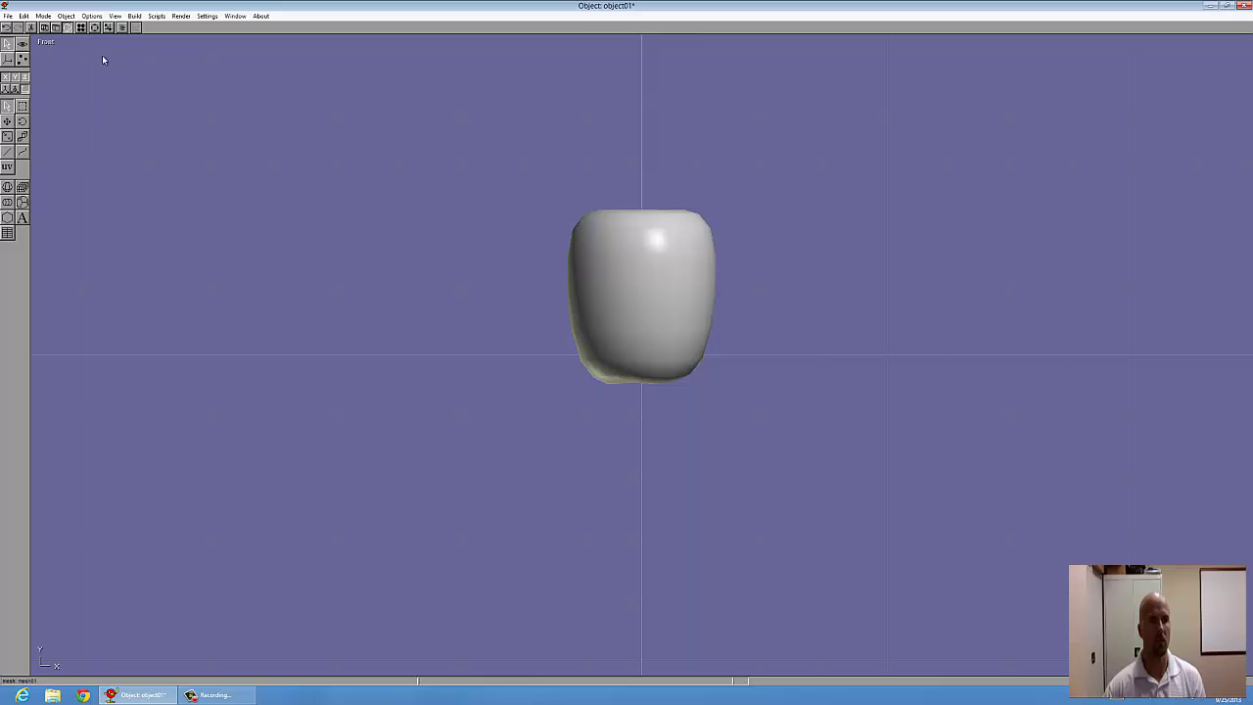
- Orbit into a User view to inspect the smooth apple body and its shallow top dip
drag(568, 272, 641, 361)
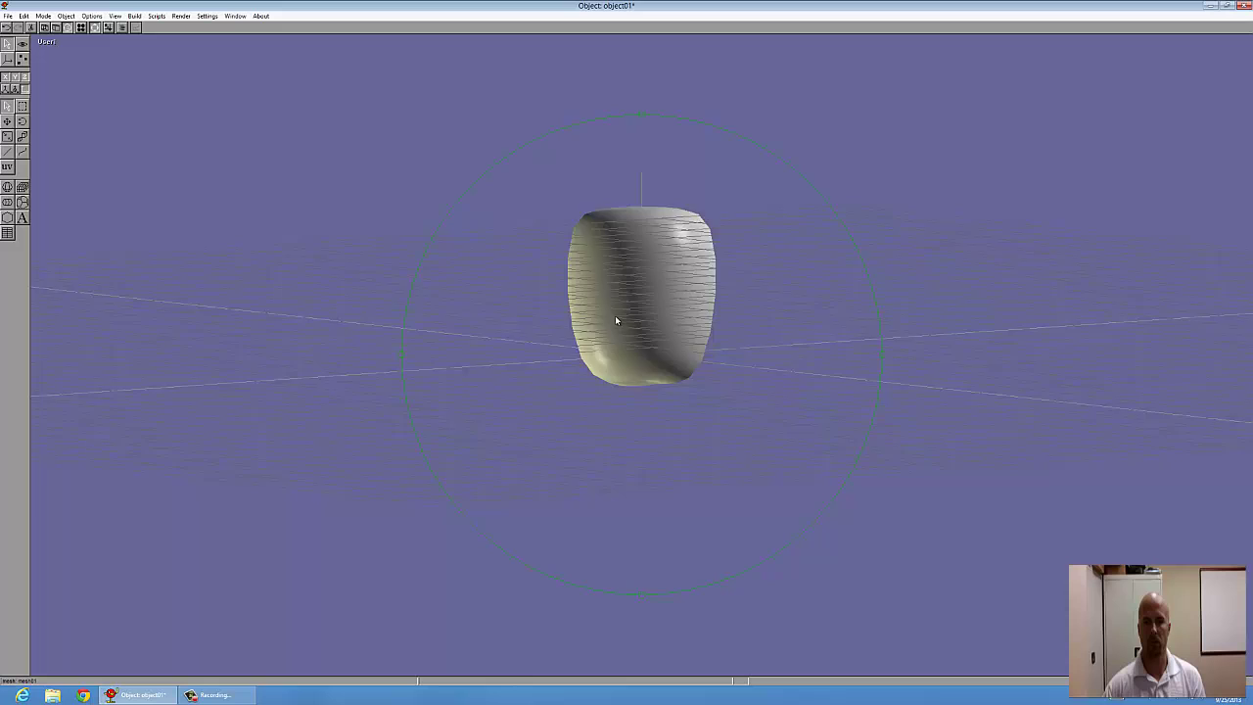
drag(615, 320, 653, 327)
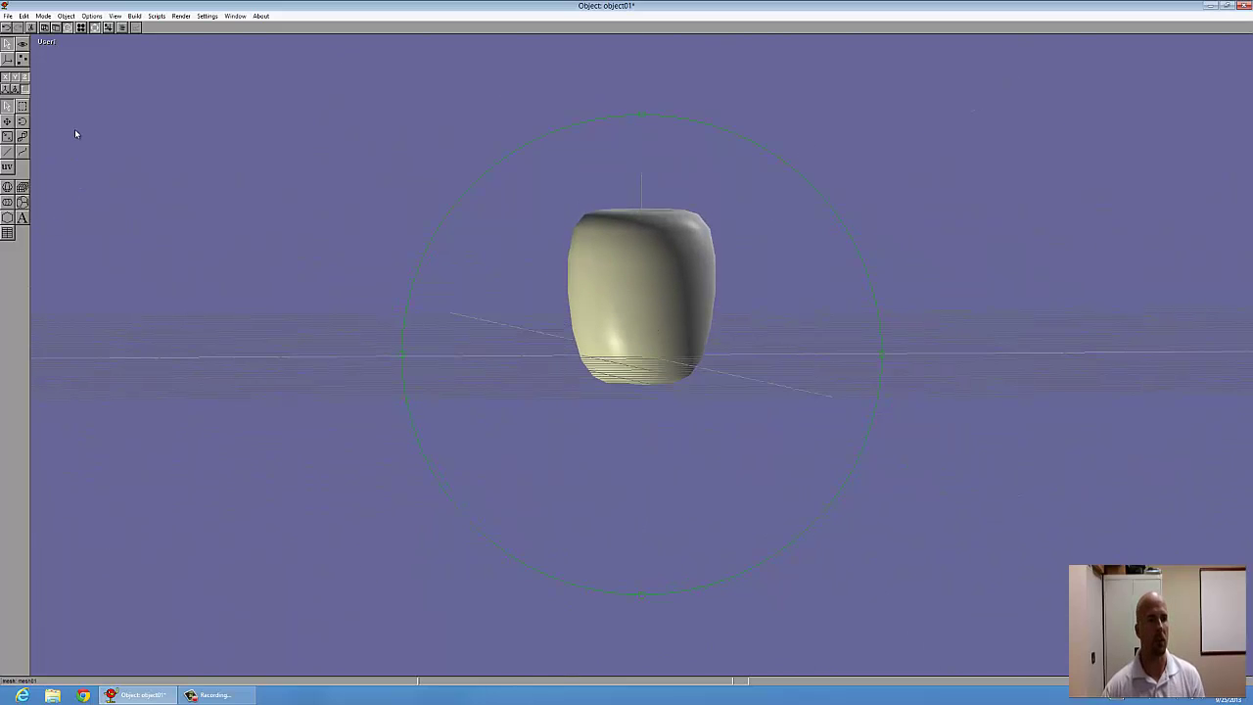
- In Front view, select the apple body and hide it with Edit > Hide
click(91, 30)
click(45, 45)
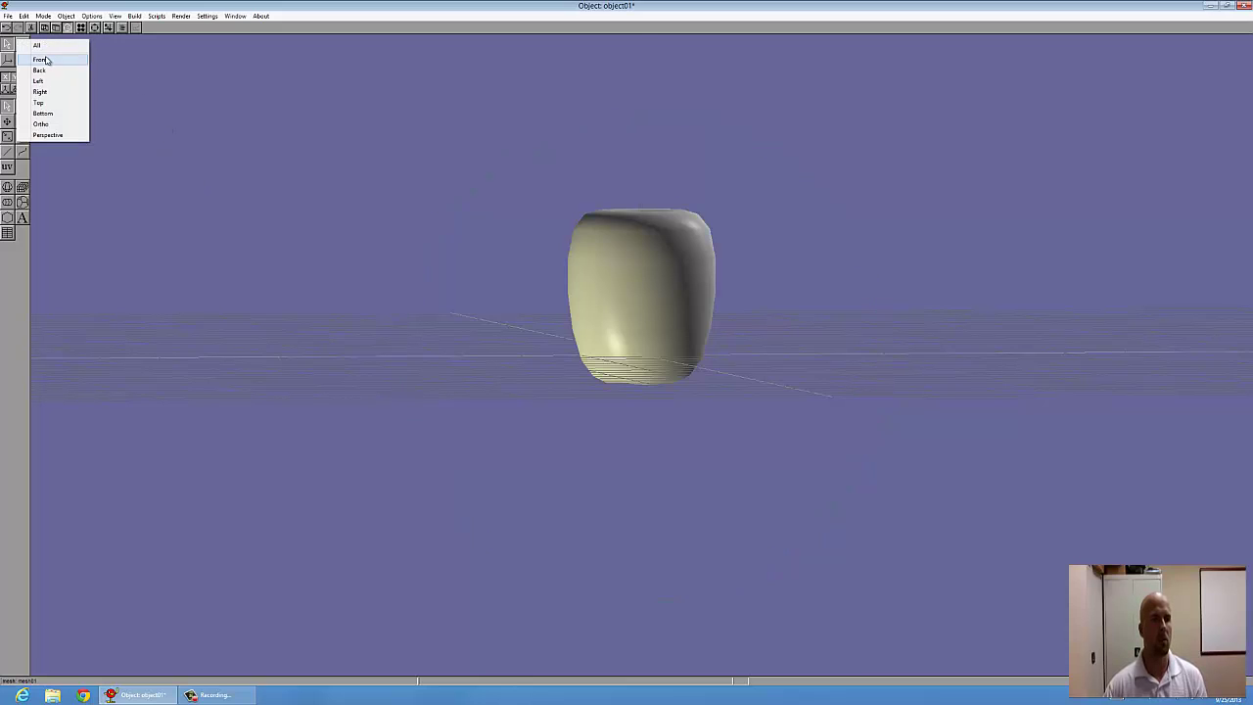
click(49, 58)
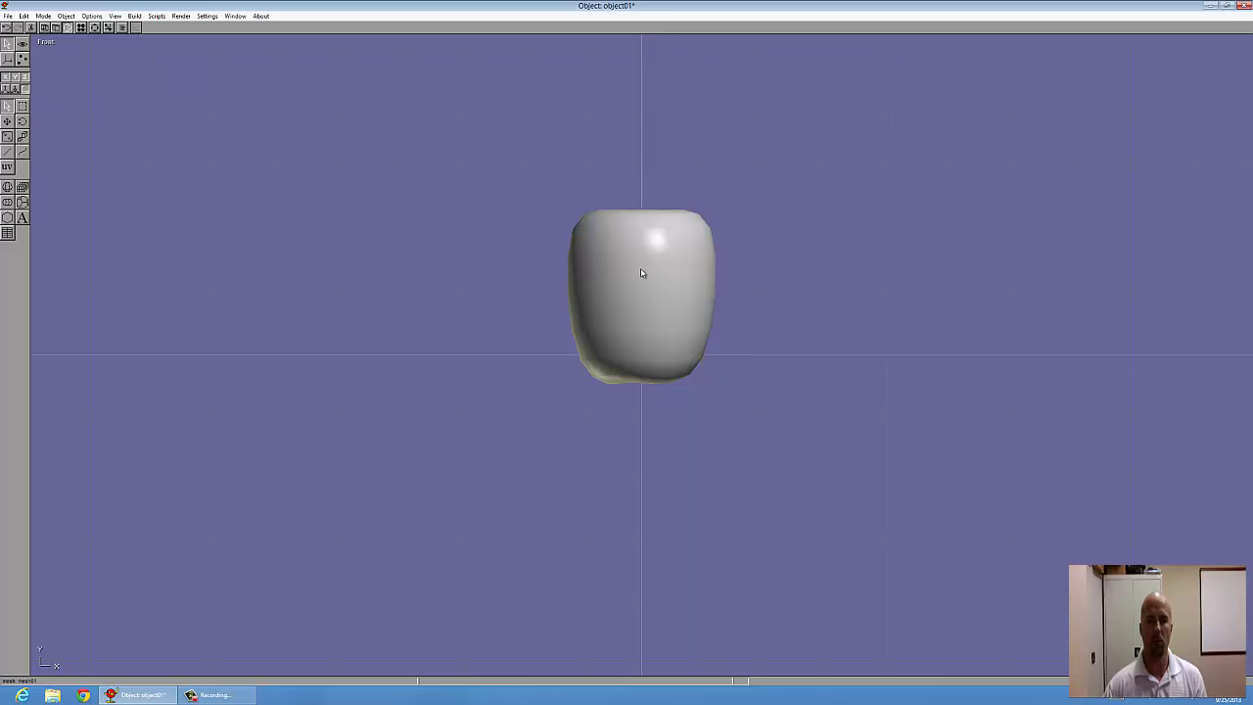
click(24, 16)
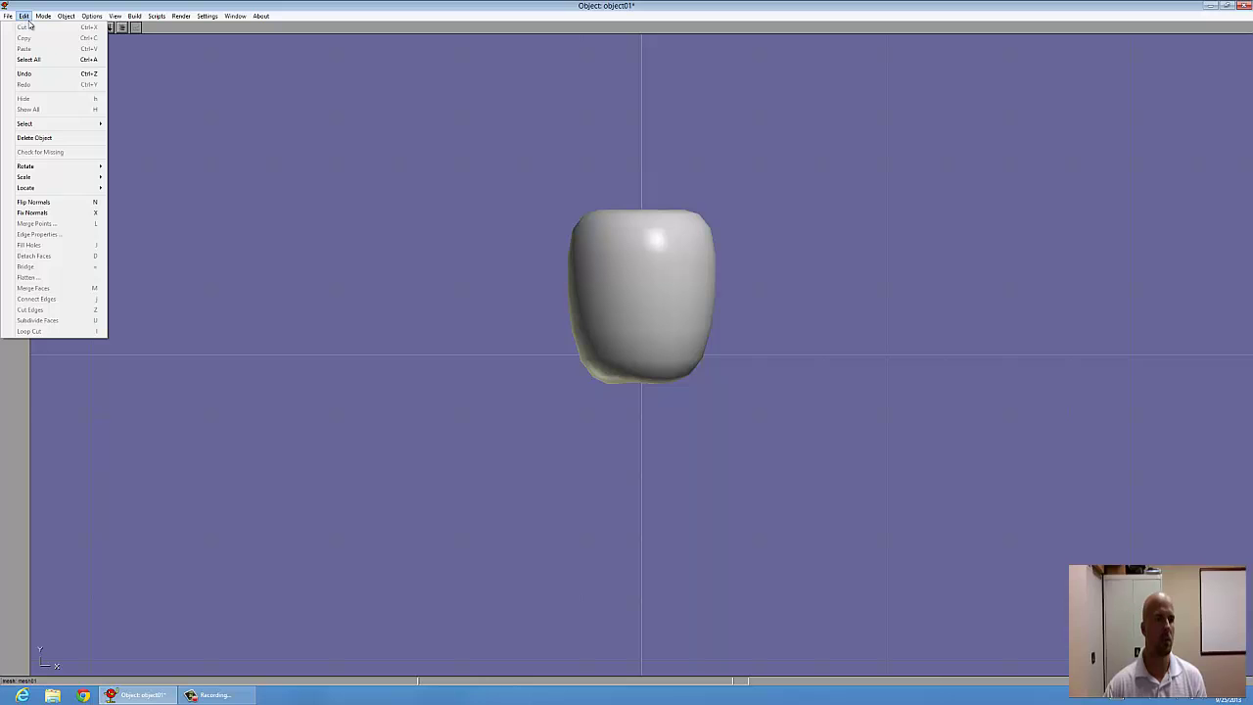
key(Left)
key(Left)
key(Left)
key(Left)
key(Escape)
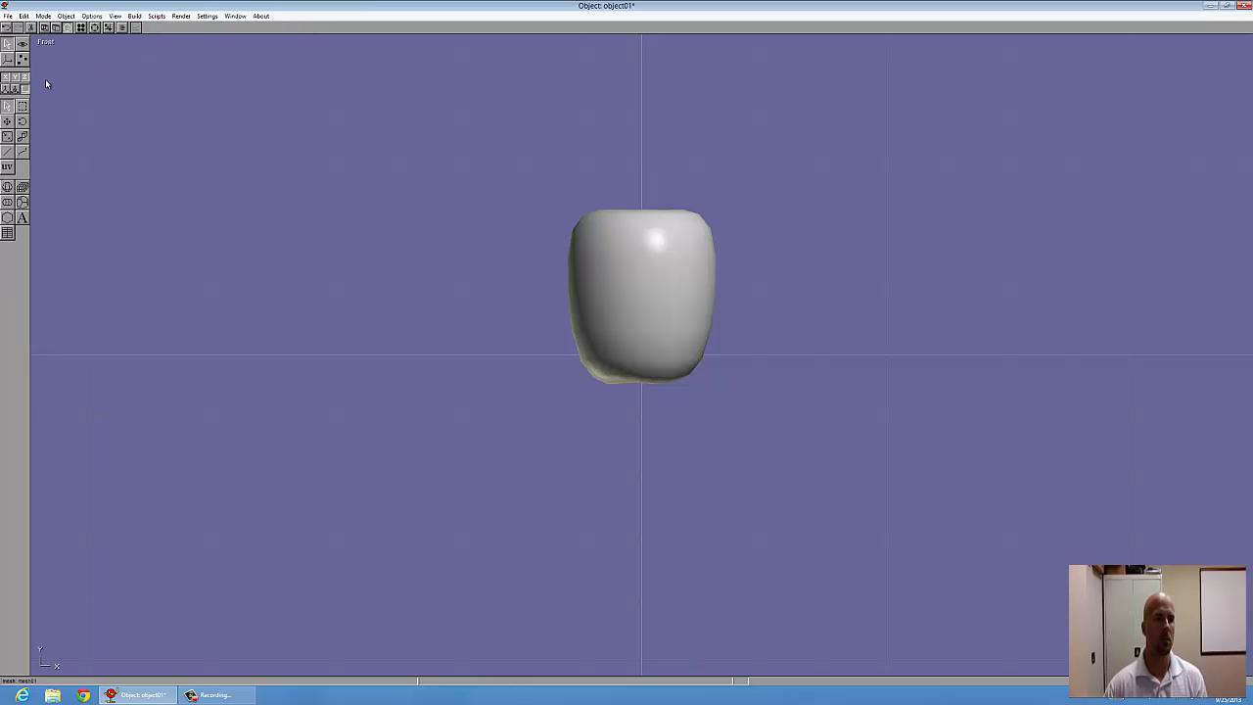
click(615, 302)
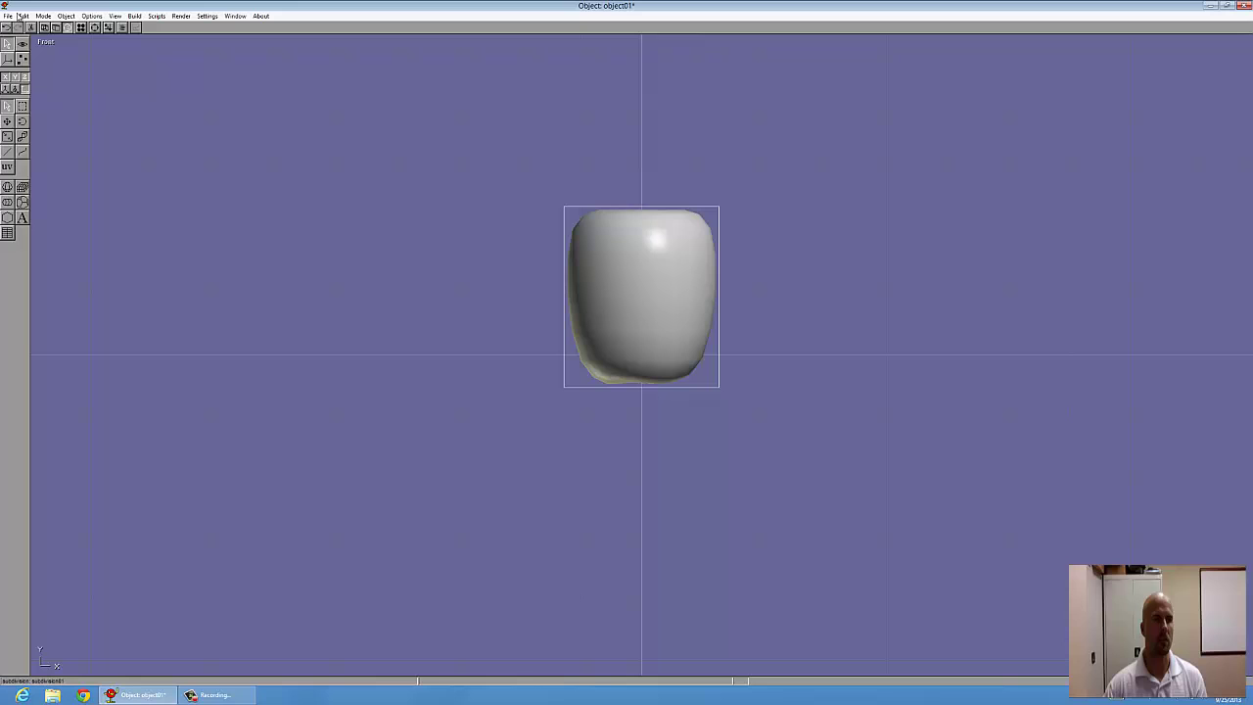
click(22, 16)
click(24, 98)
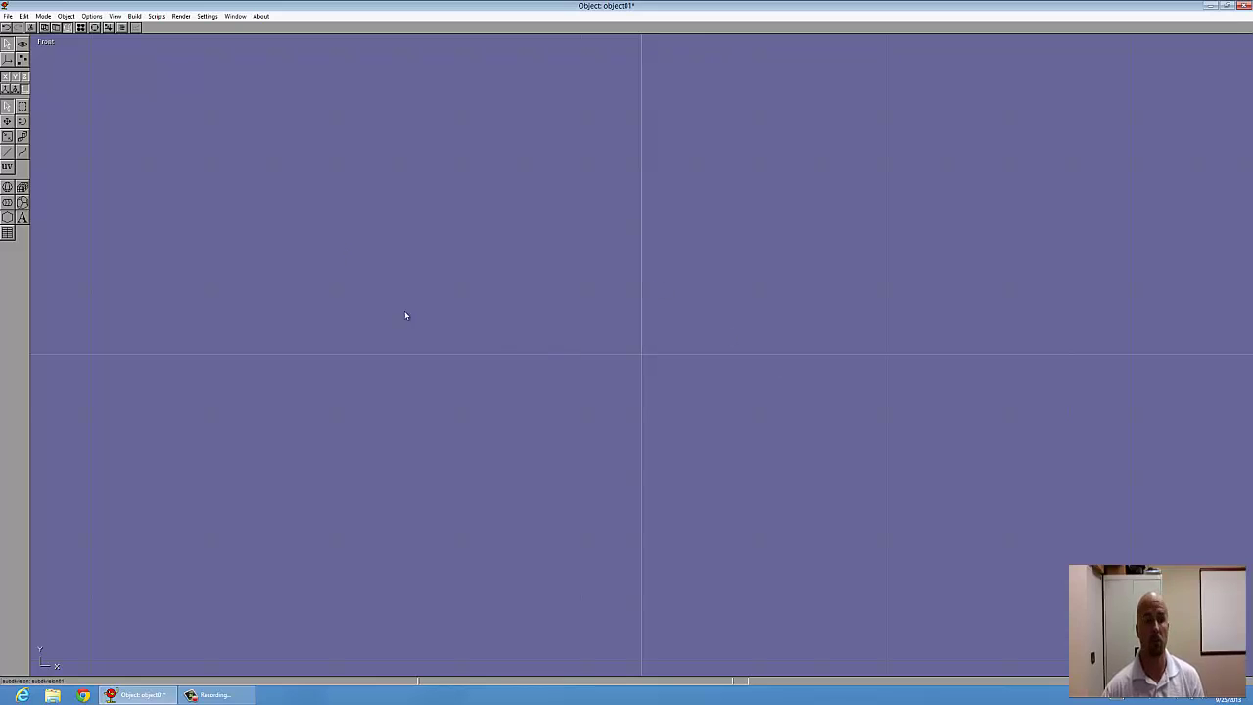
- Draw a short curved stem outline on the vertical axis near the top of the view
click(23, 153)
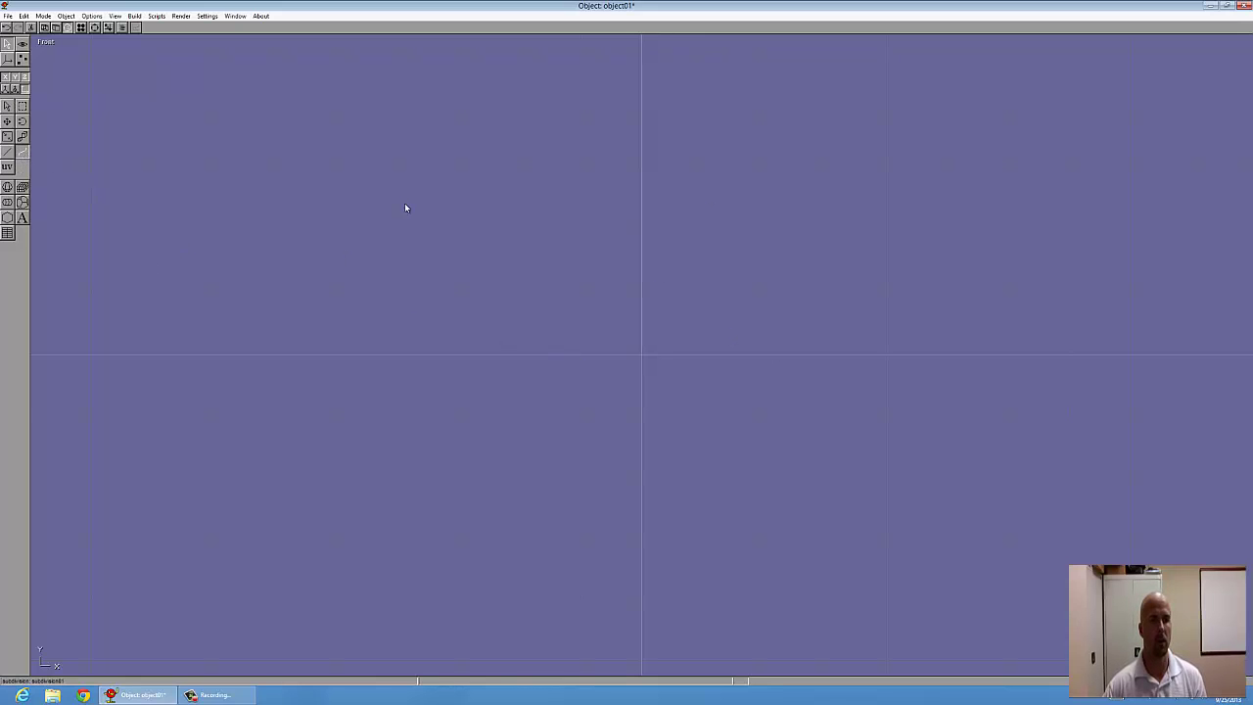
click(640, 115)
click(634, 115)
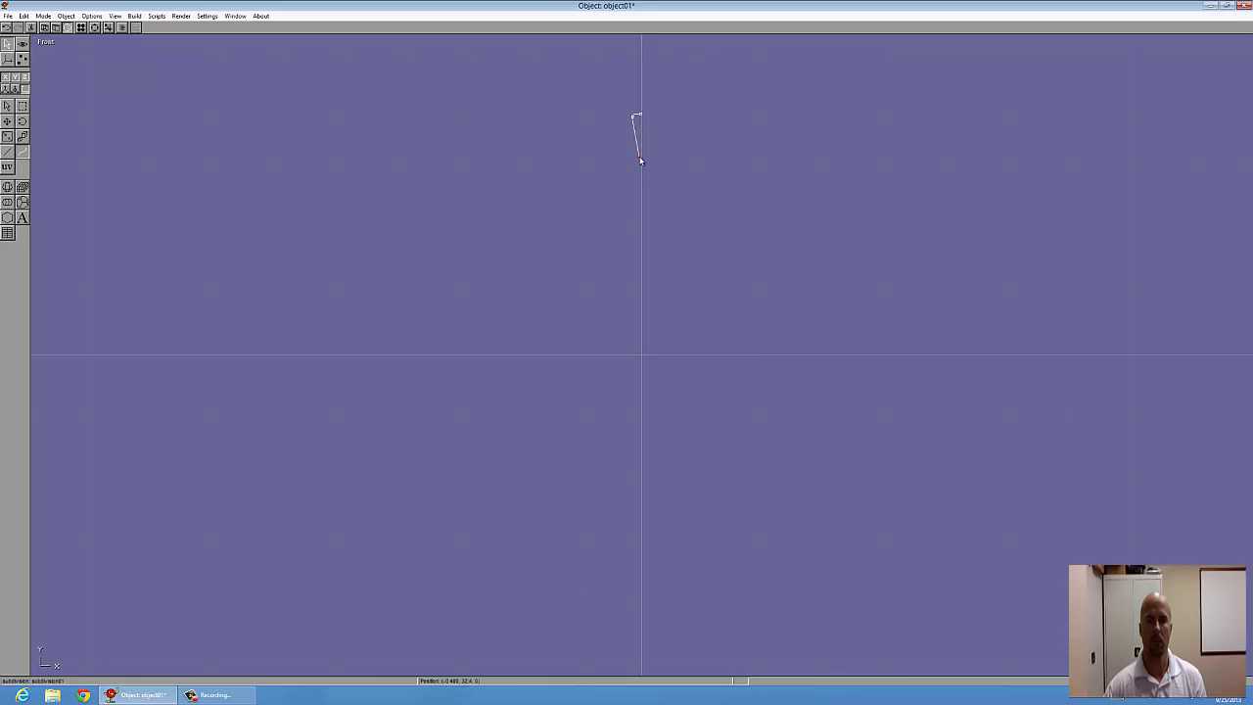
click(640, 165)
click(632, 125)
- Lathe the stem outline with 6 sections
click(133, 17)
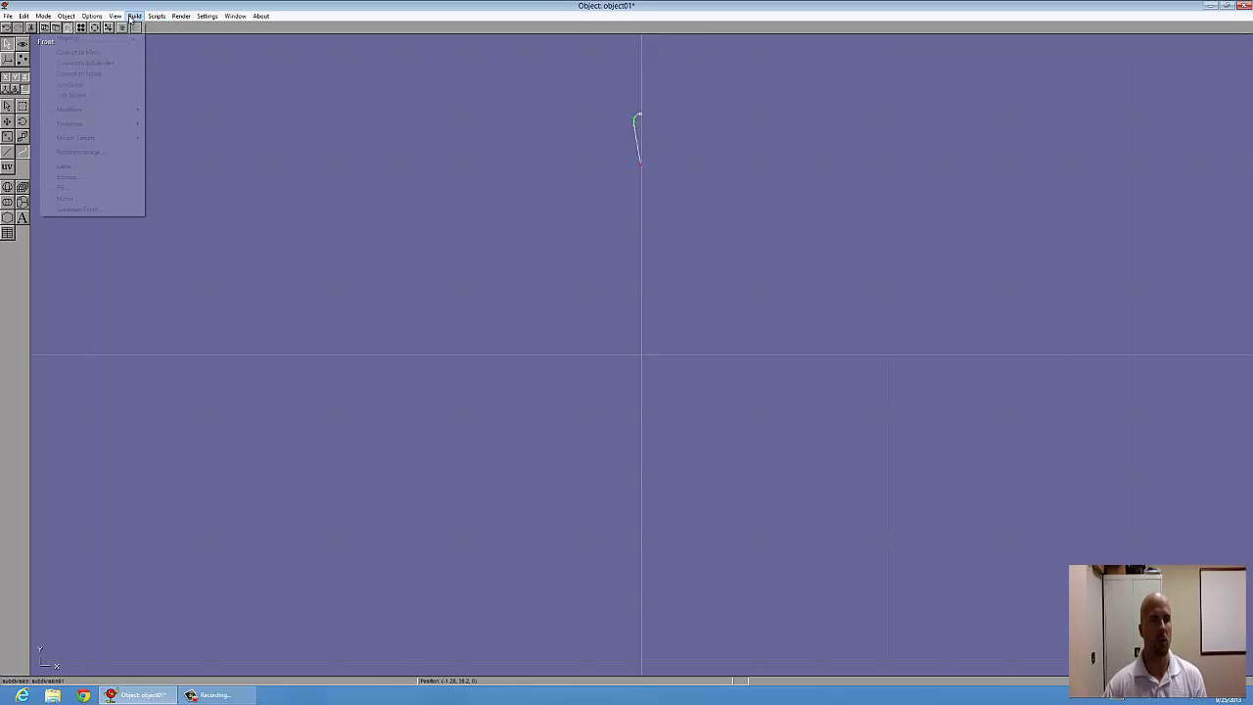
click(66, 166)
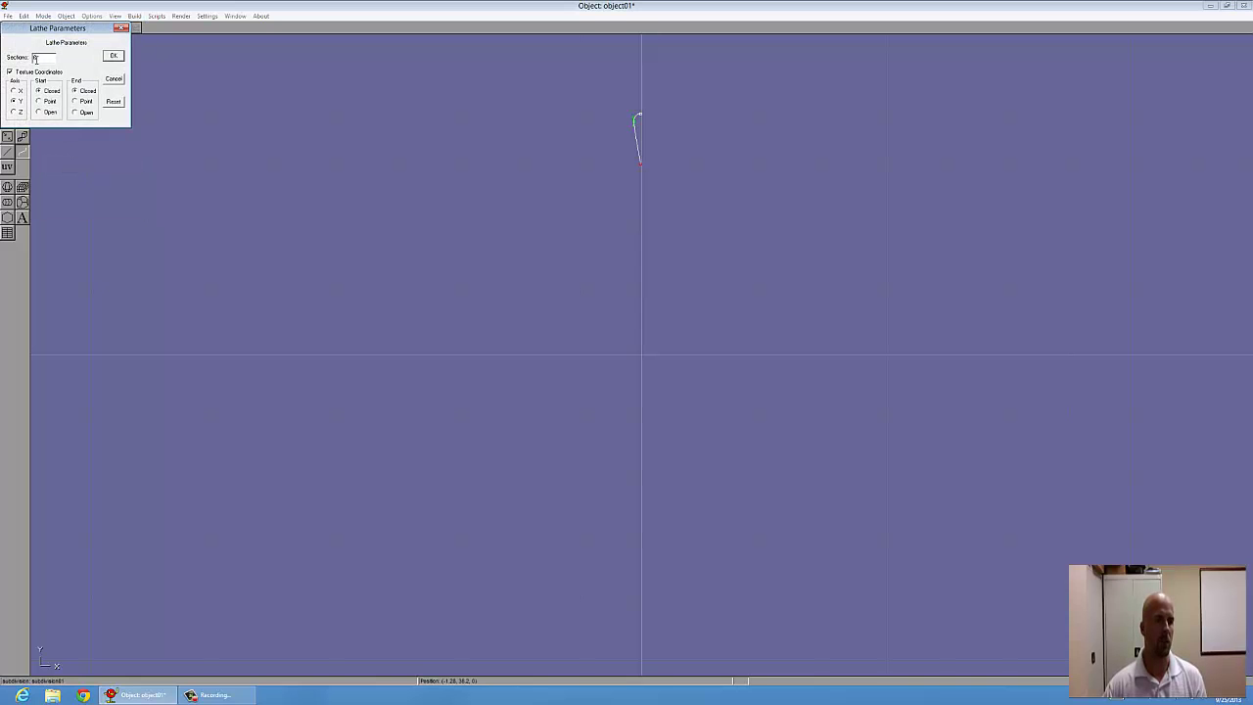
text(6)
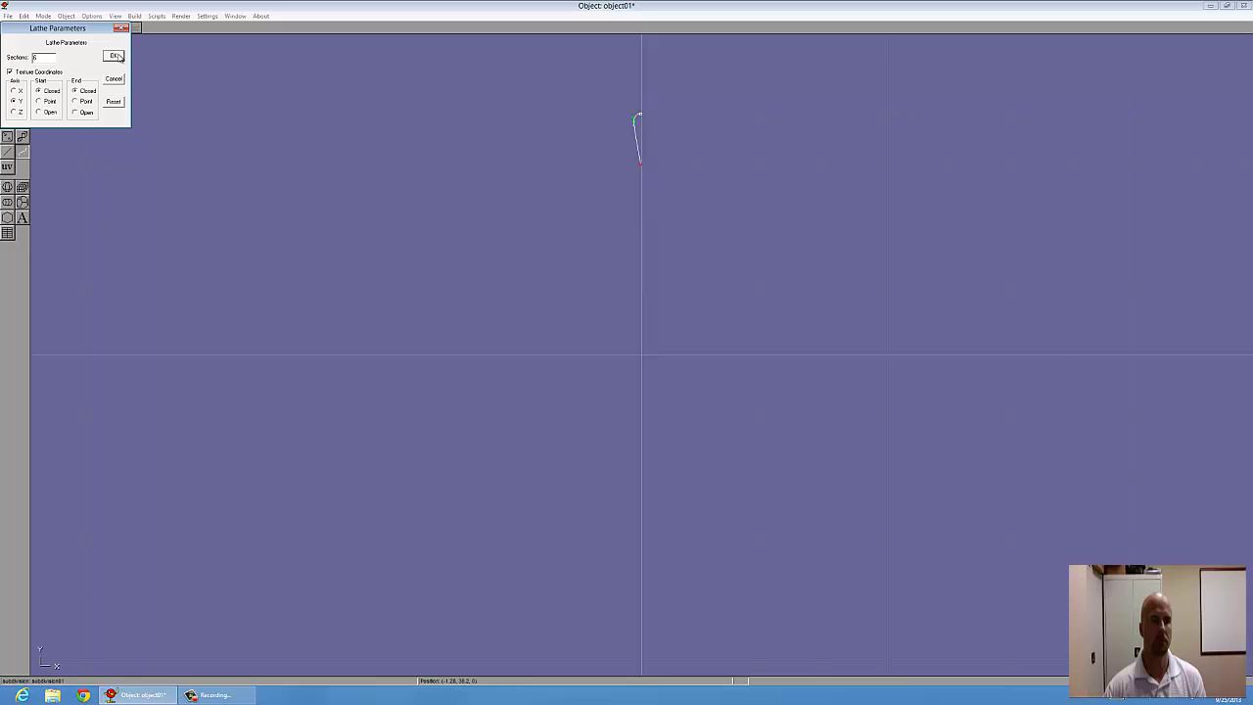
click(114, 55)
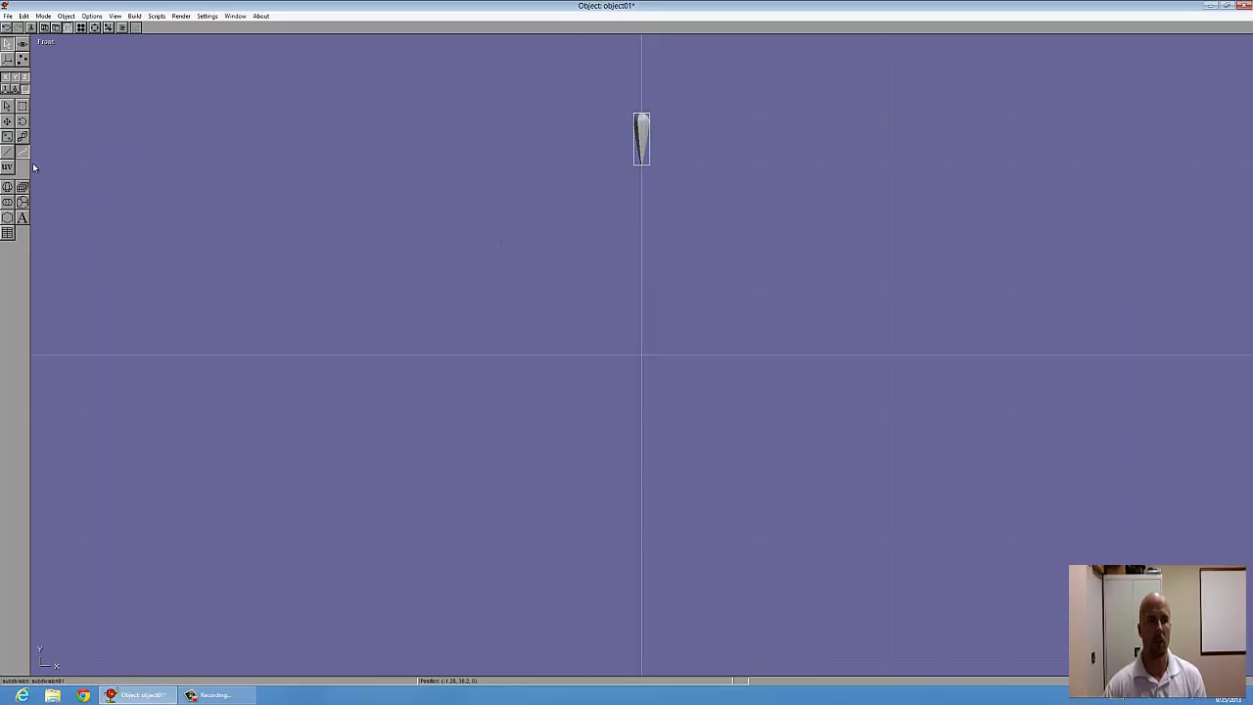
- In point edit mode, move the stem's bottom tip point right to straighten it
click(7, 152)
click(22, 153)
click(638, 148)
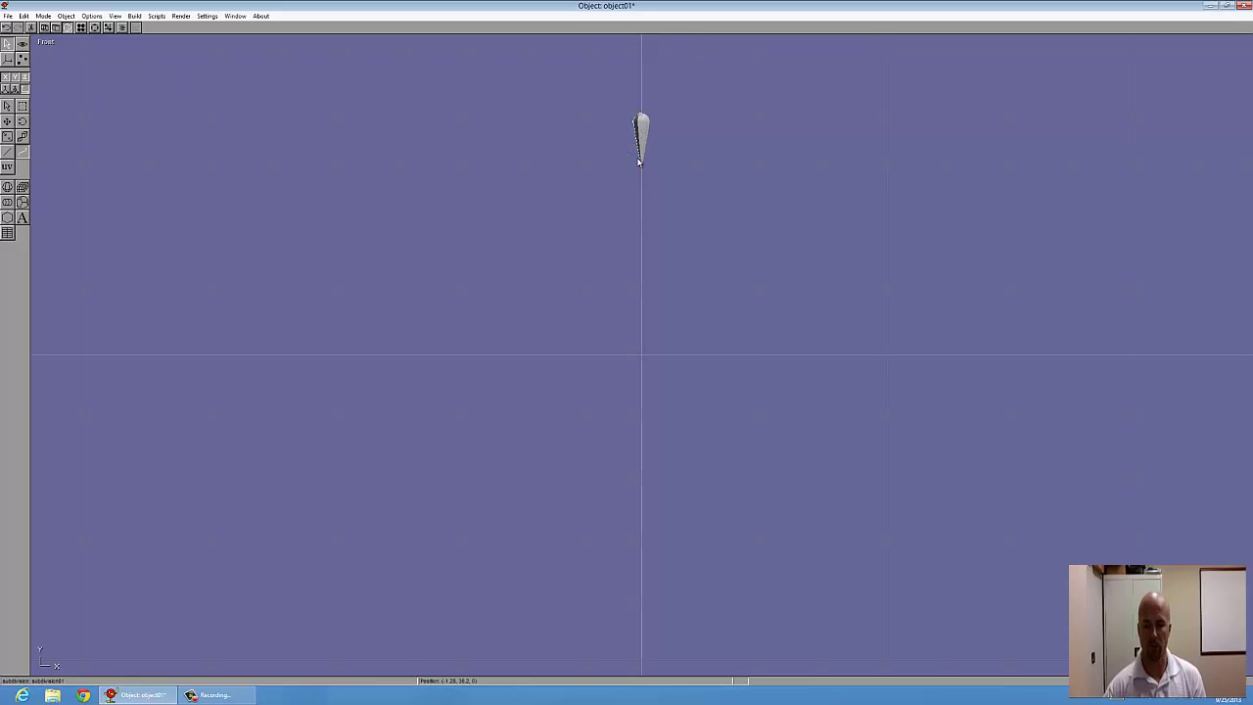
drag(638, 161, 643, 163)
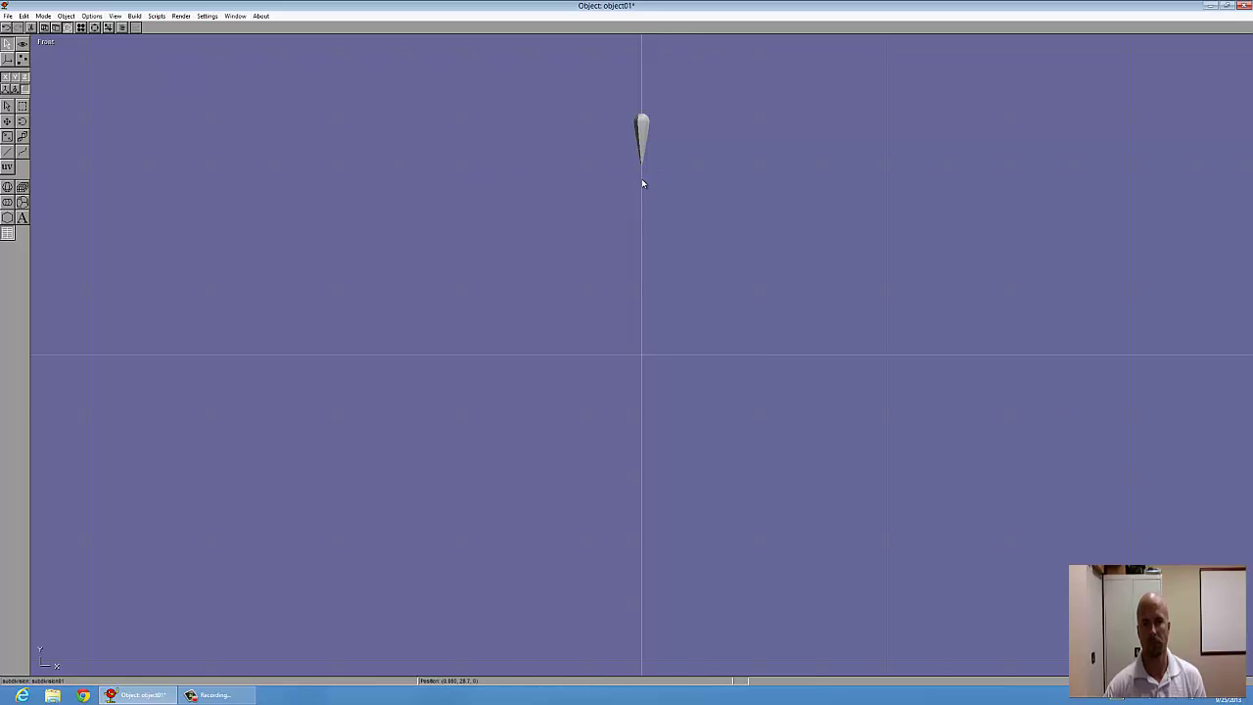
- Drag a modifier box around the stem and choose the bend modifier type
drag(641, 182, 646, 112)
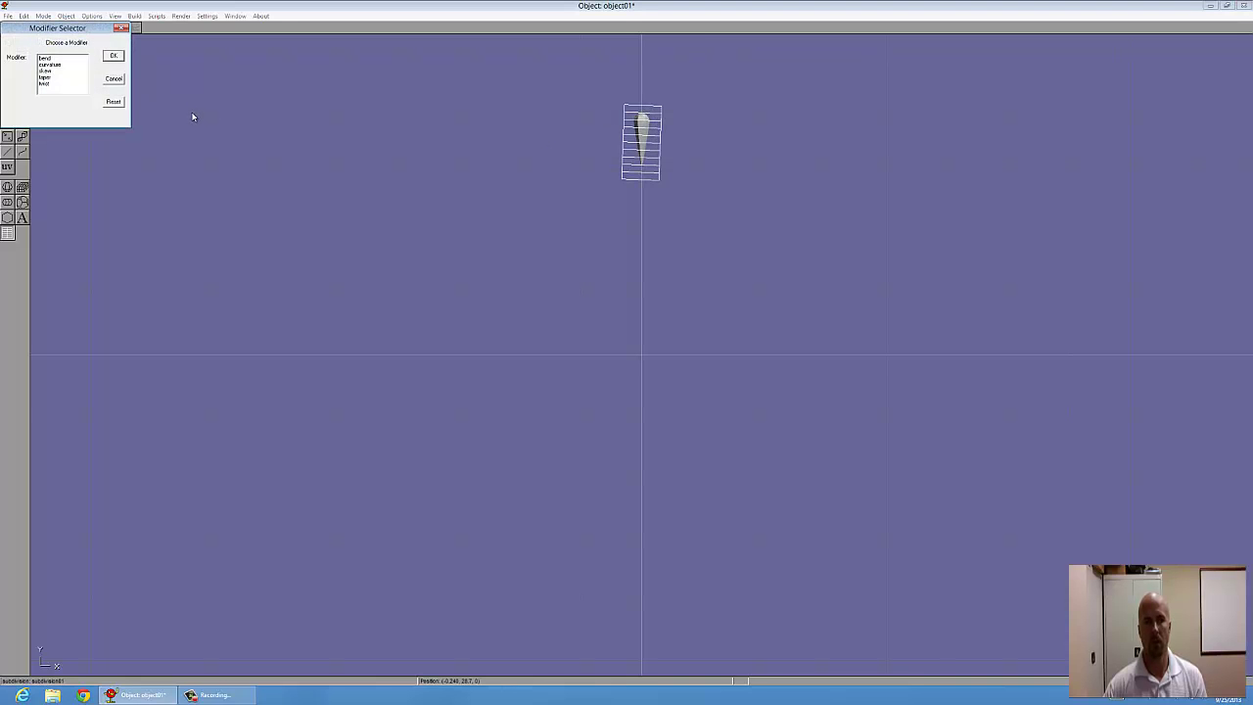
click(54, 58)
click(113, 56)
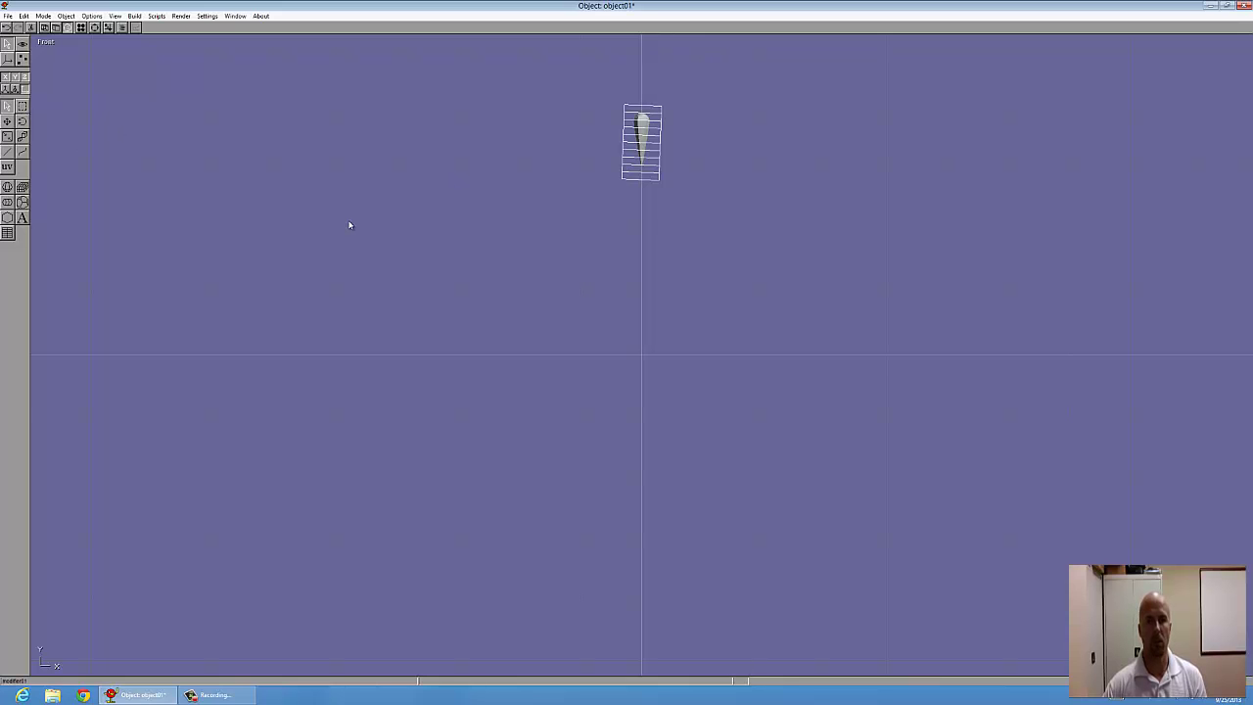
- Select the stem together with its bend modifier cage and apply Bind Modifier to them
click(24, 16)
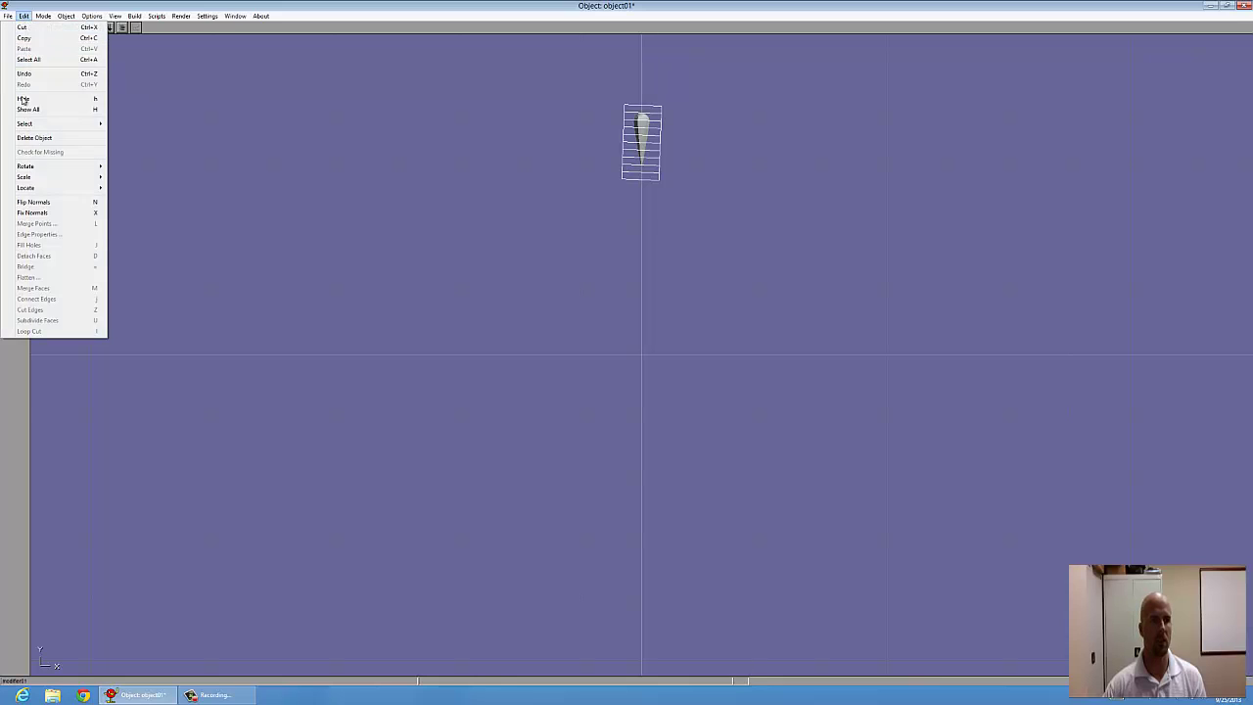
click(30, 60)
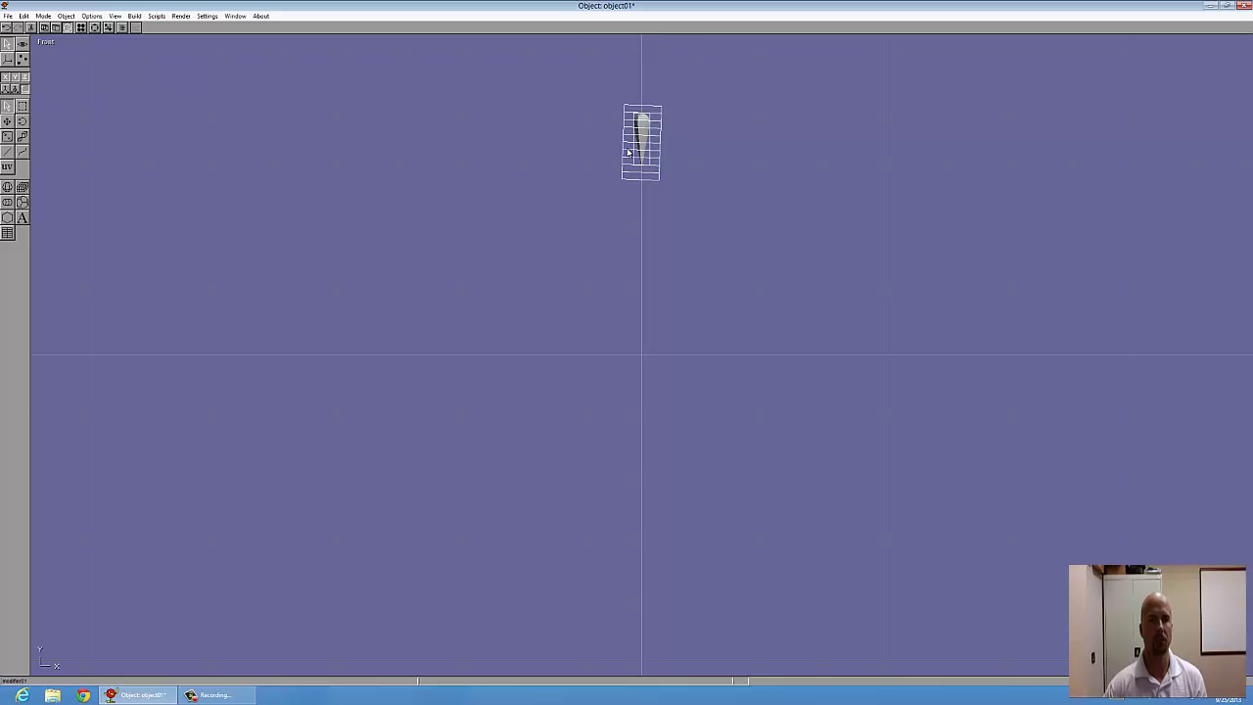
click(135, 15)
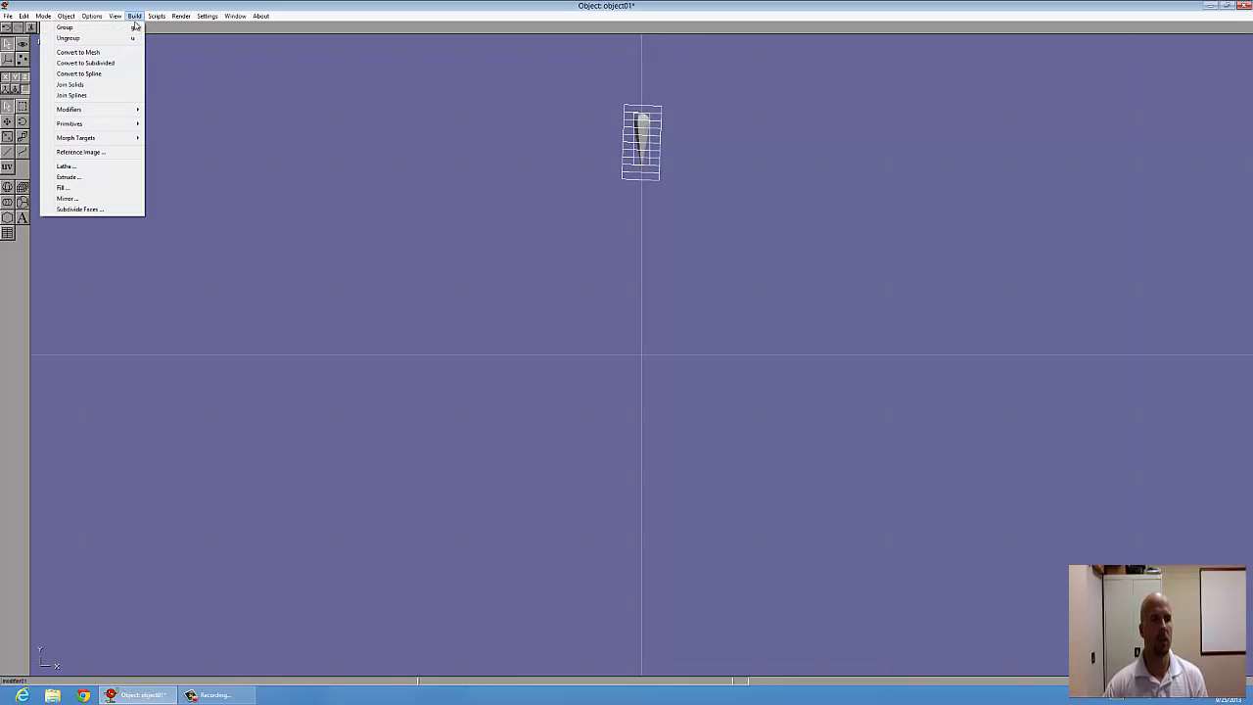
mouse_move(95, 110)
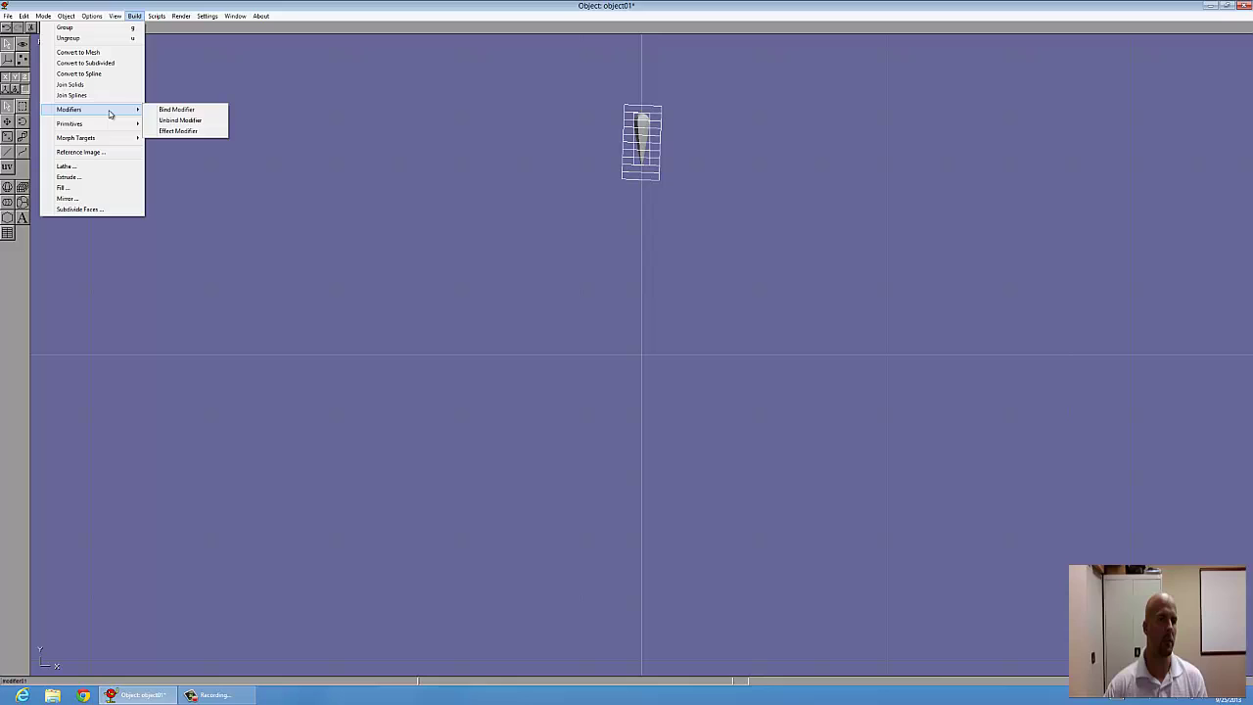
click(166, 110)
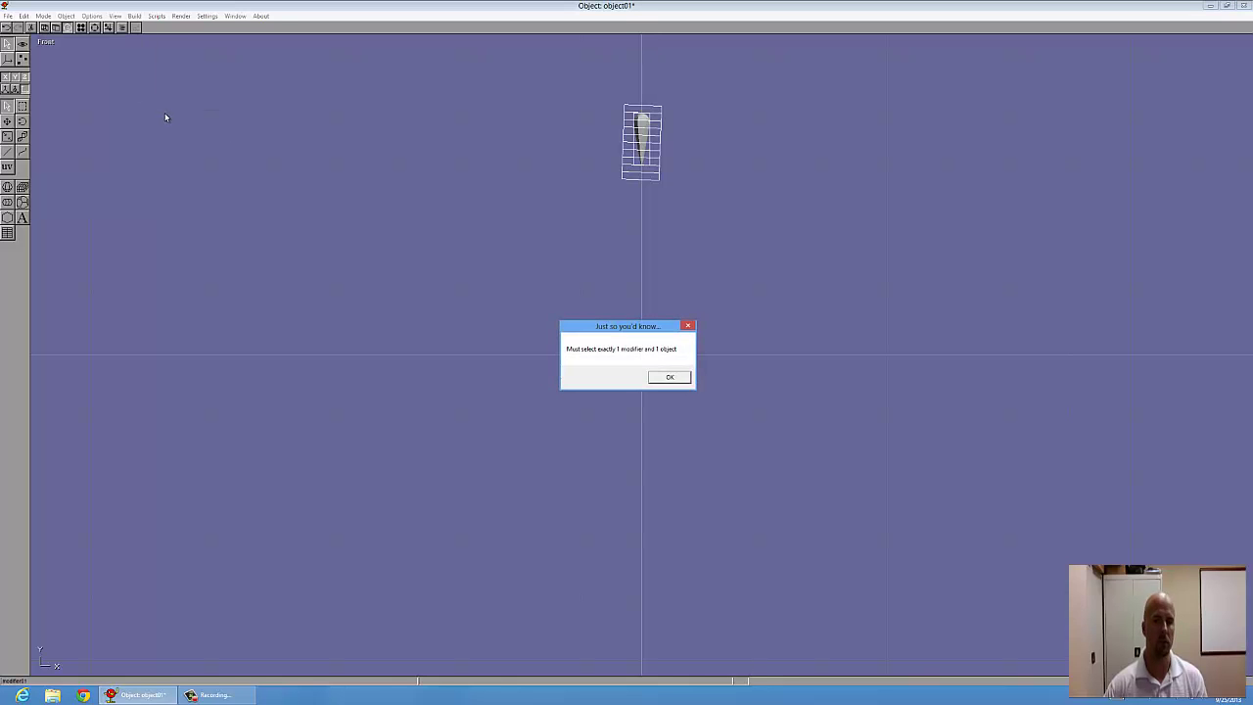
click(670, 377)
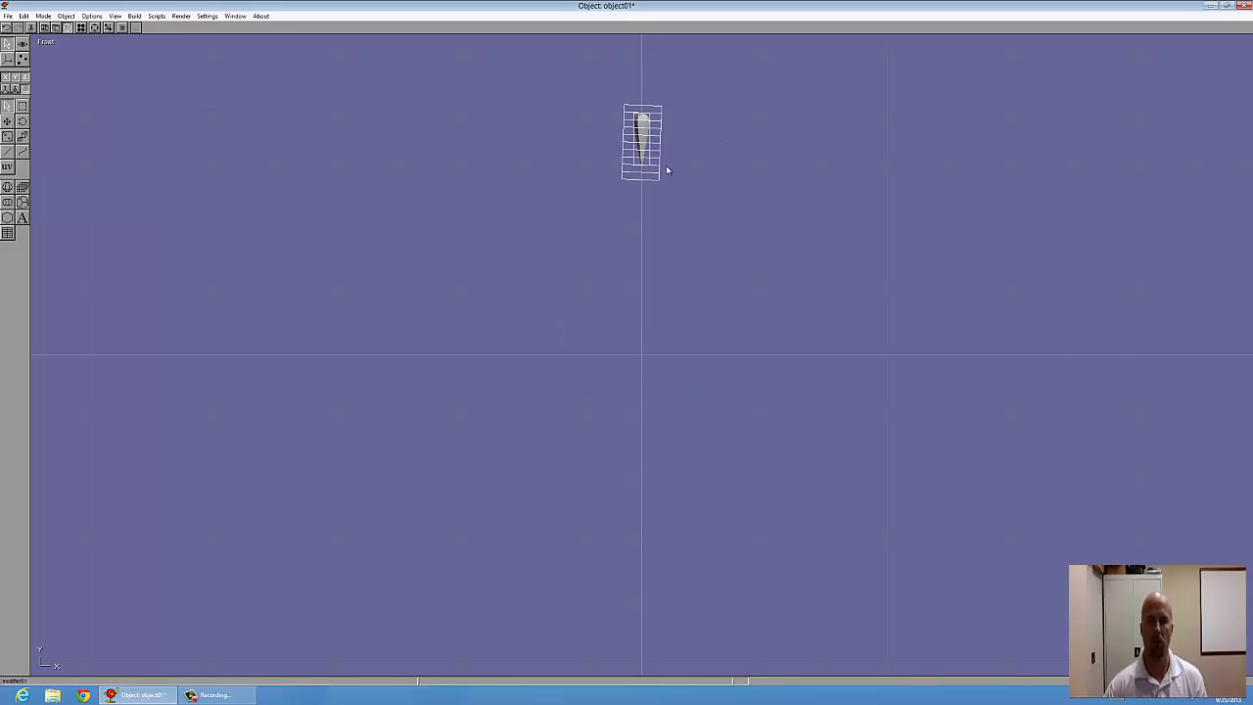
click(513, 173)
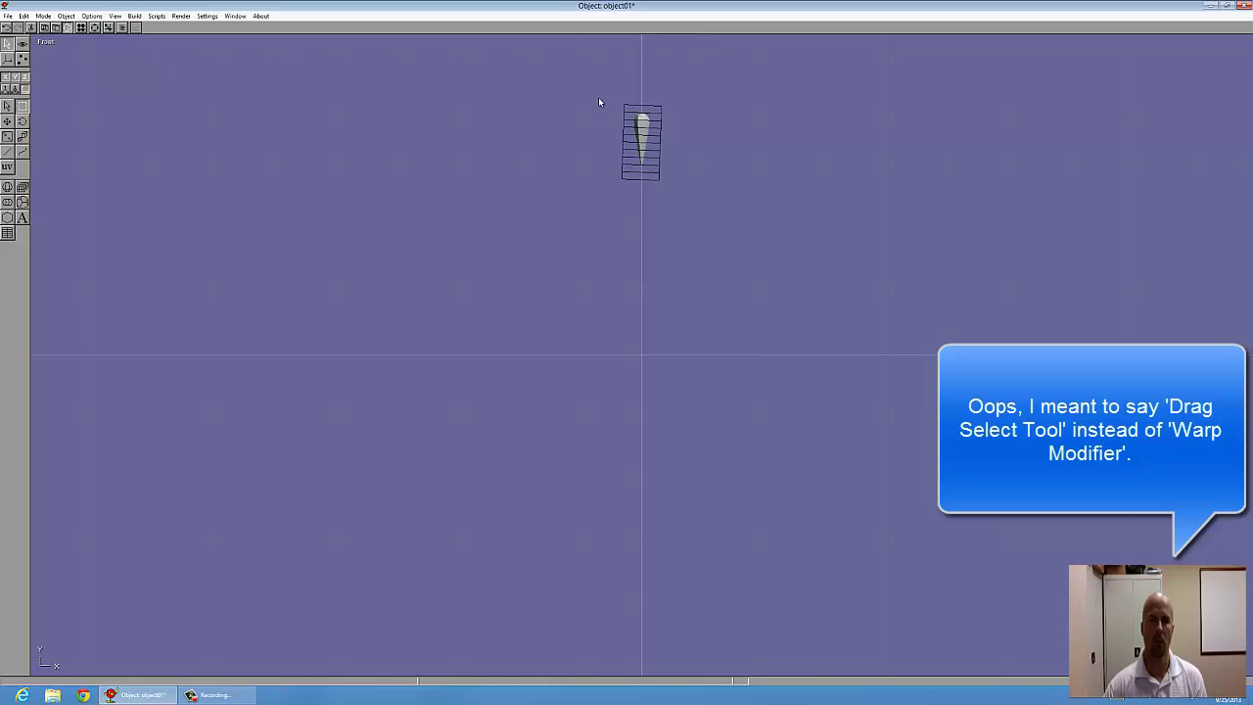
drag(670, 172, 731, 254)
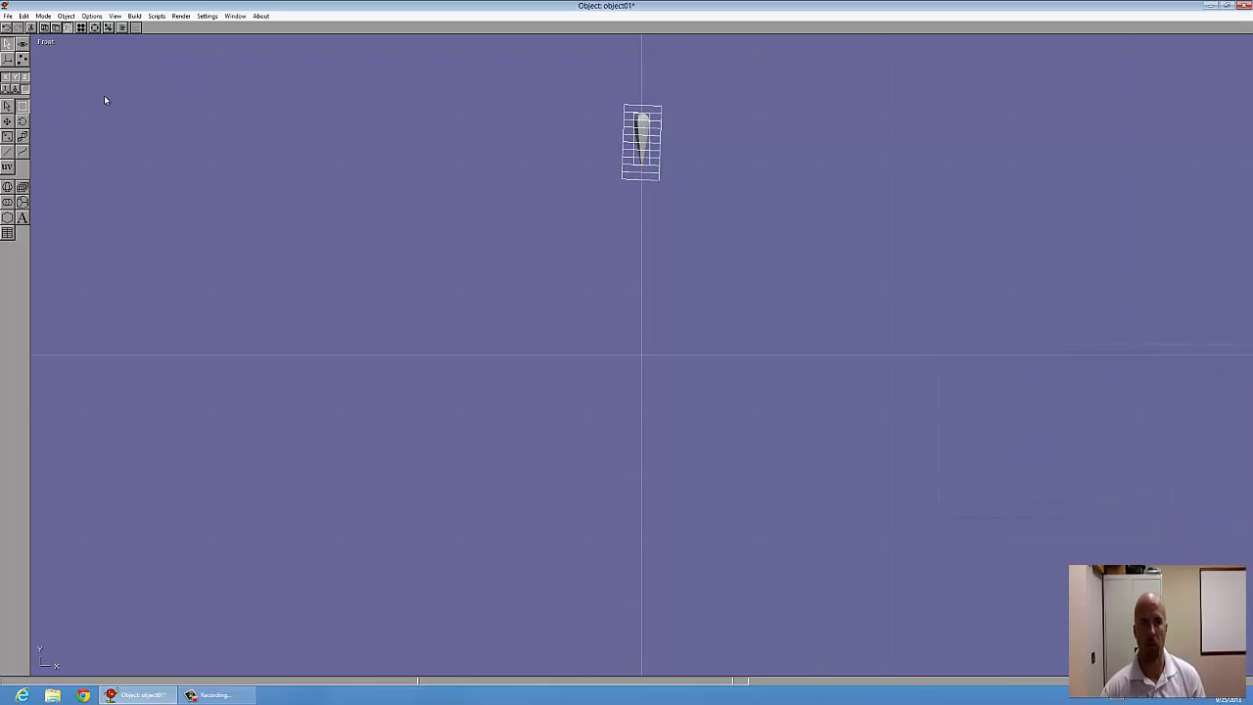
click(134, 17)
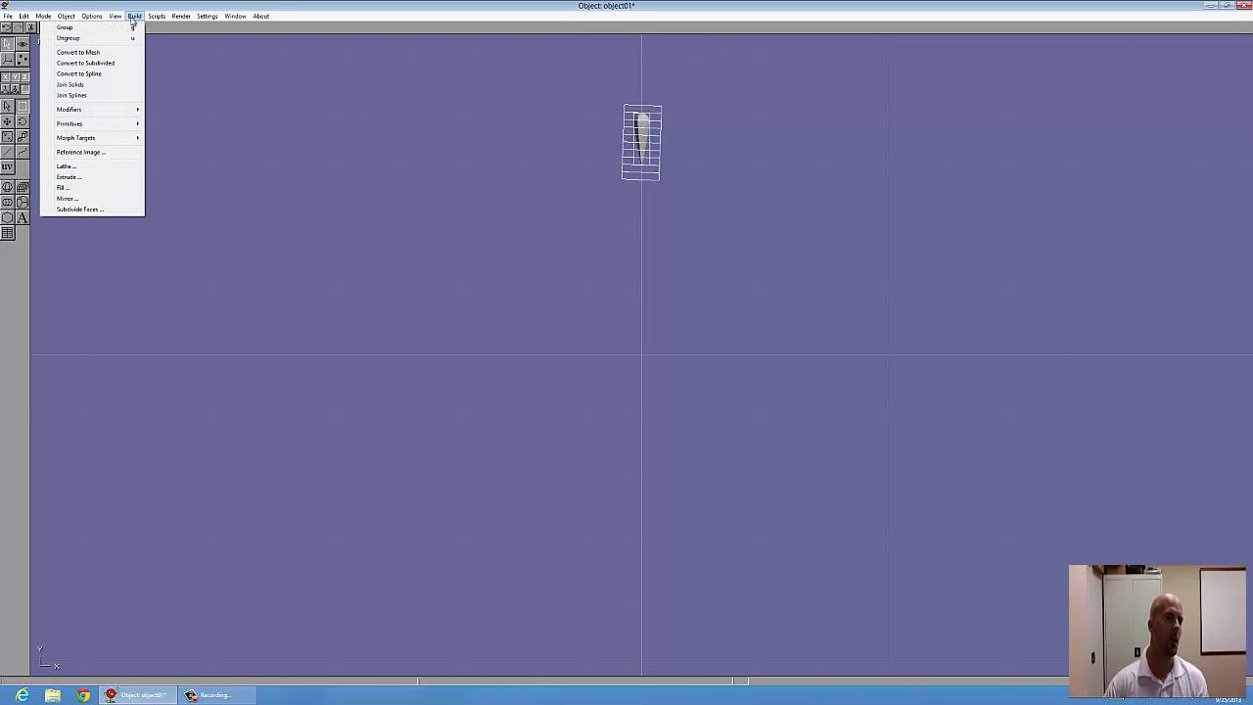
mouse_move(91, 115)
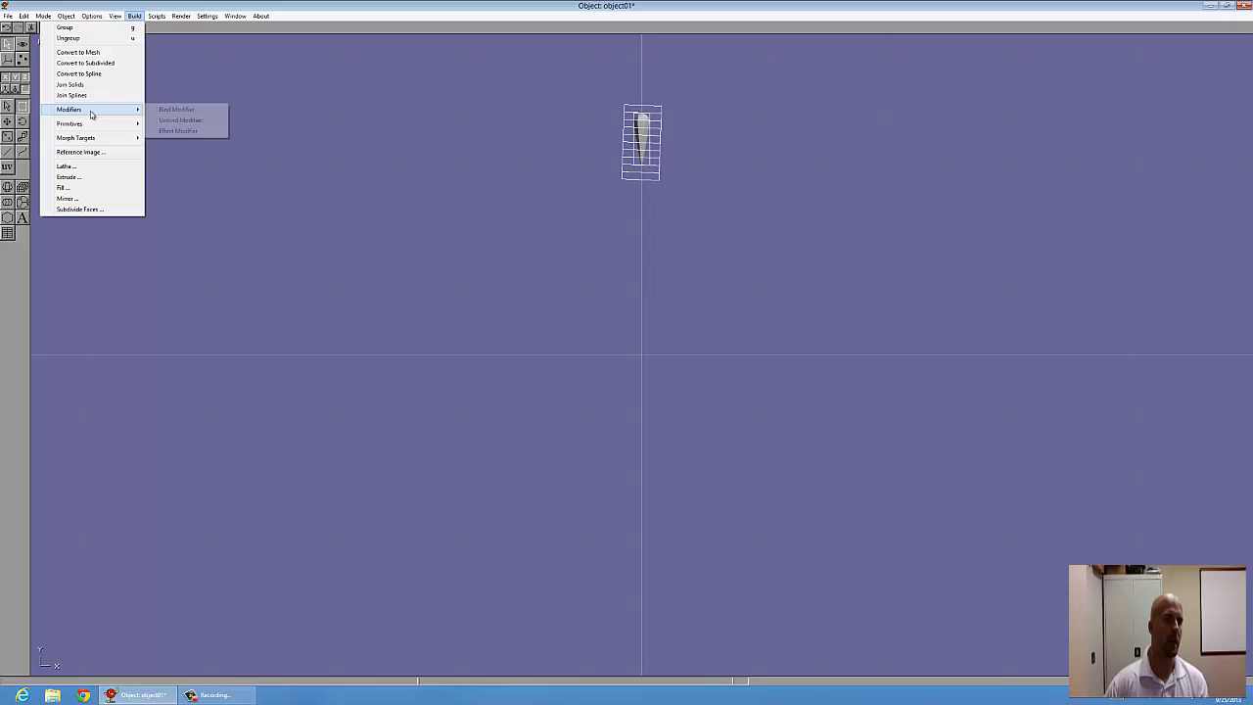
click(165, 110)
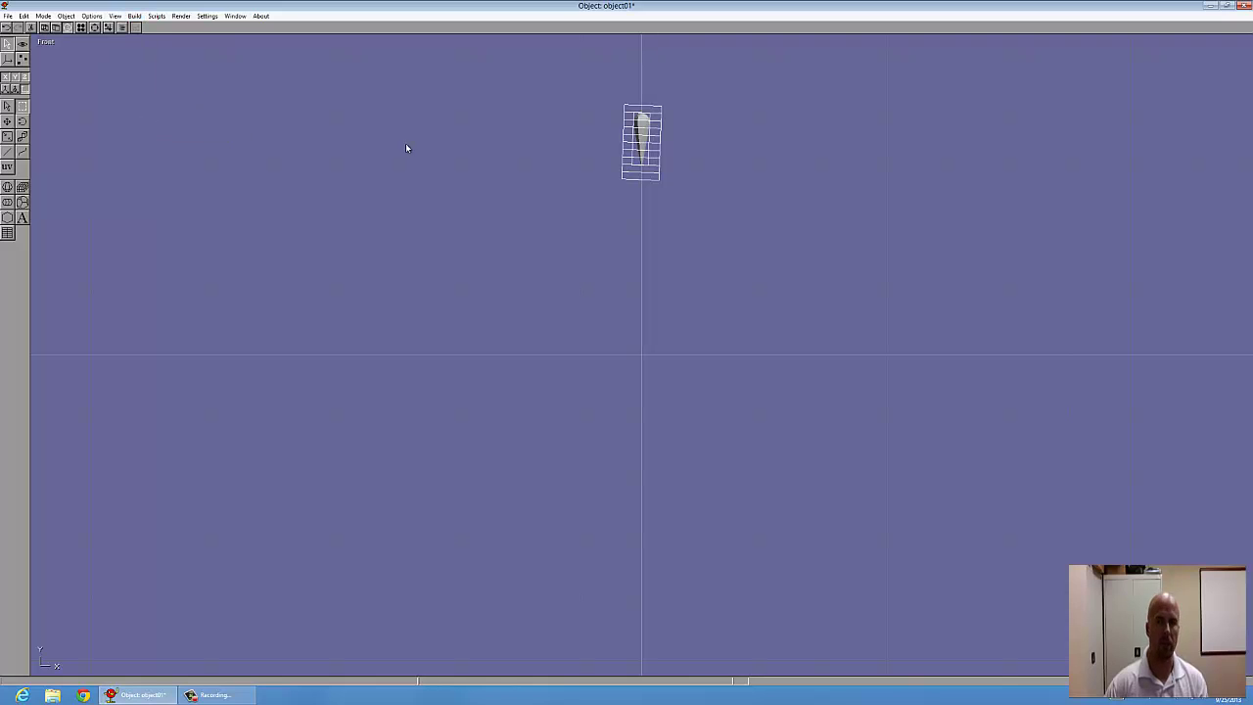
- Set the bend modifier's angle to 80 degrees, then fine-tune the angle in the Modifier Editor
double_click(632, 159)
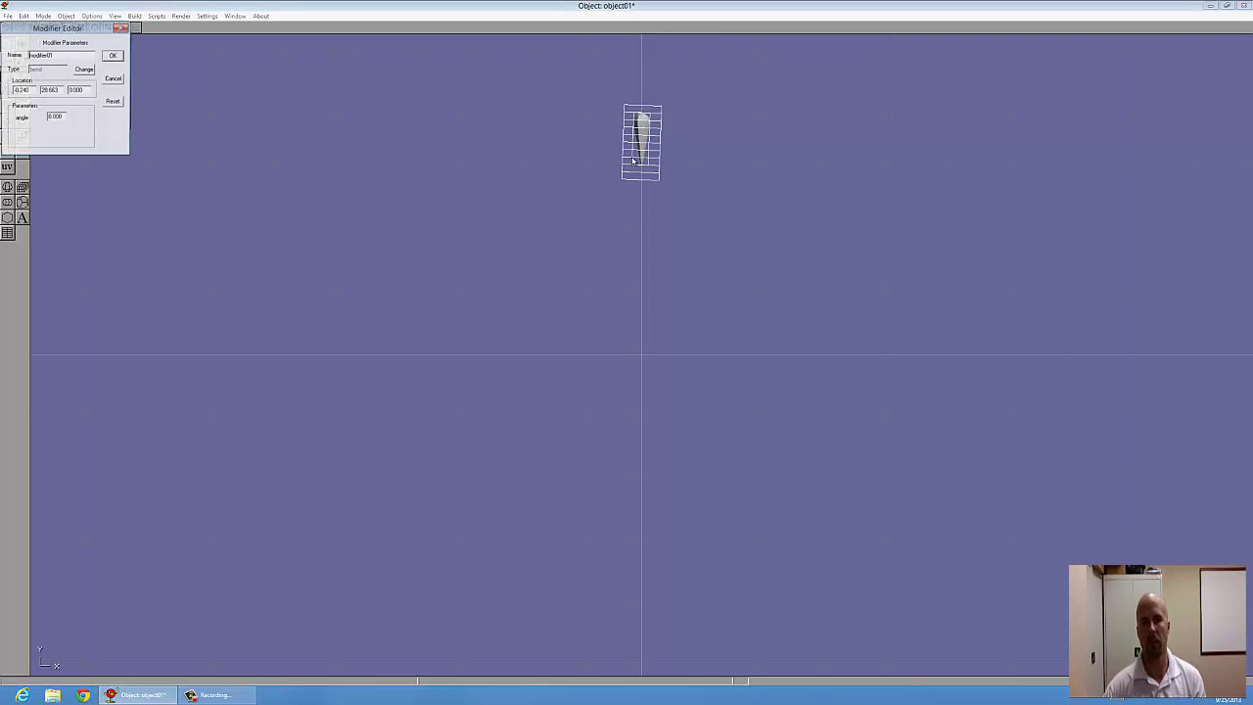
double_click(44, 117)
text(80)
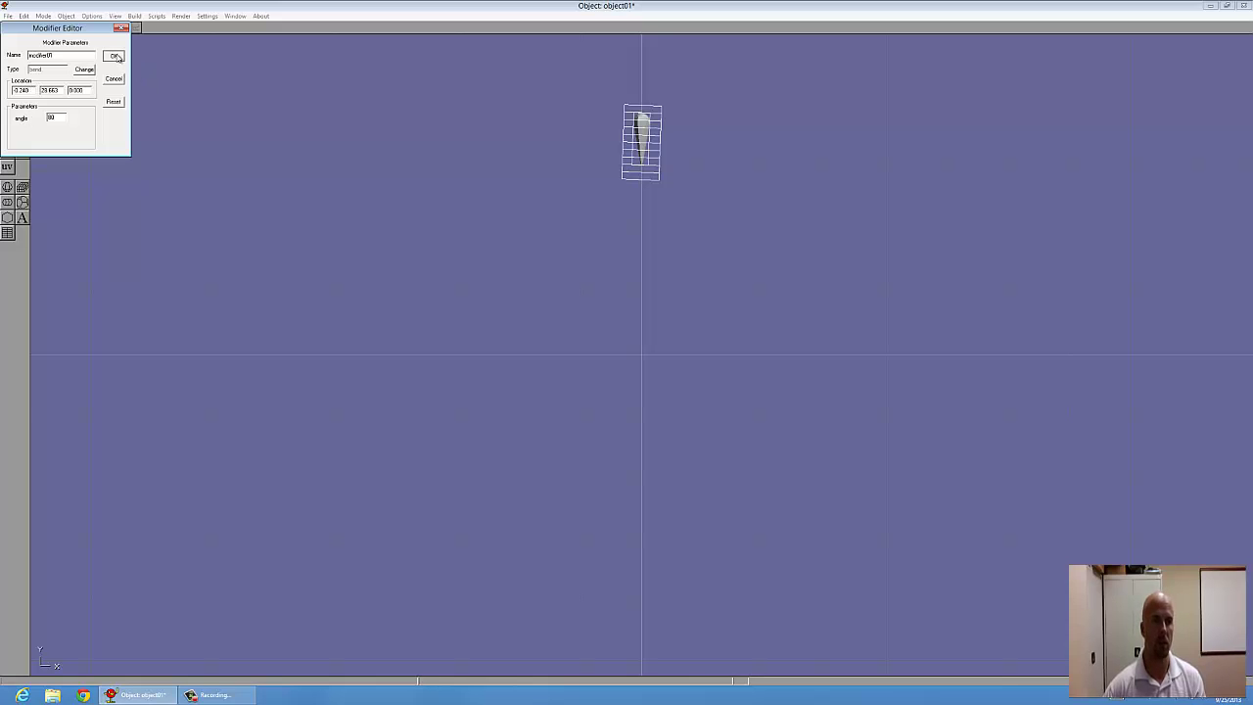
click(115, 56)
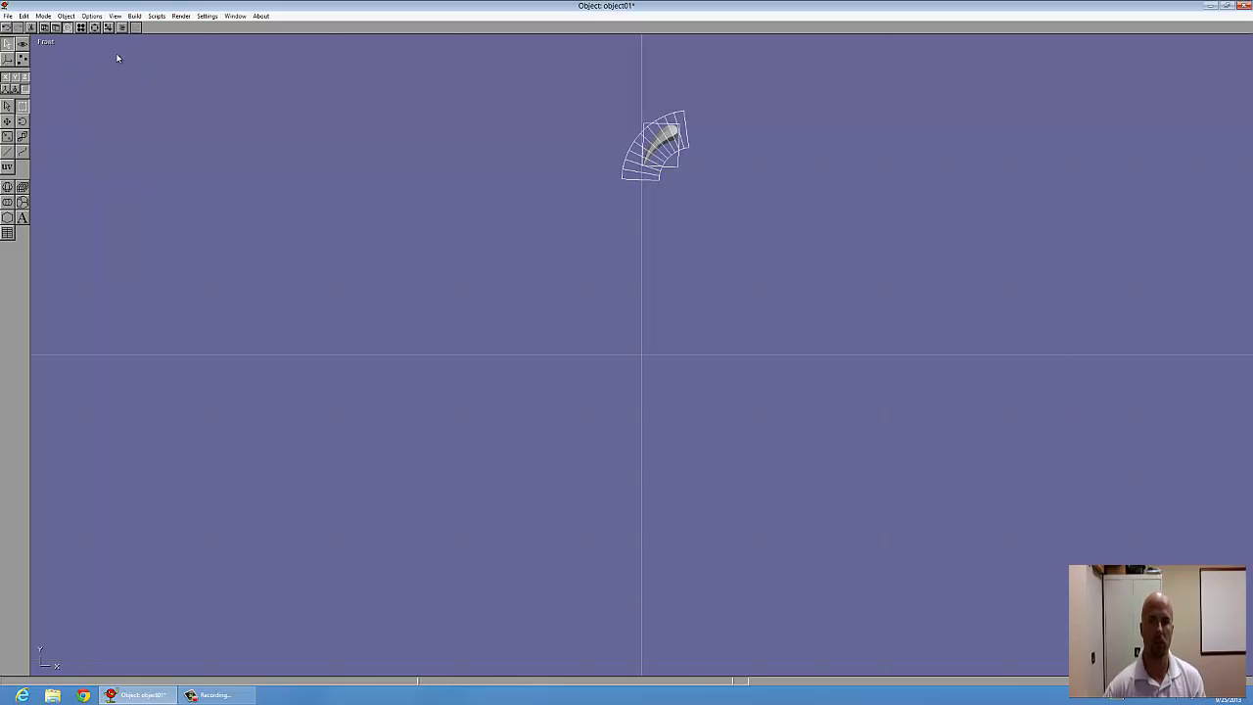
double_click(628, 163)
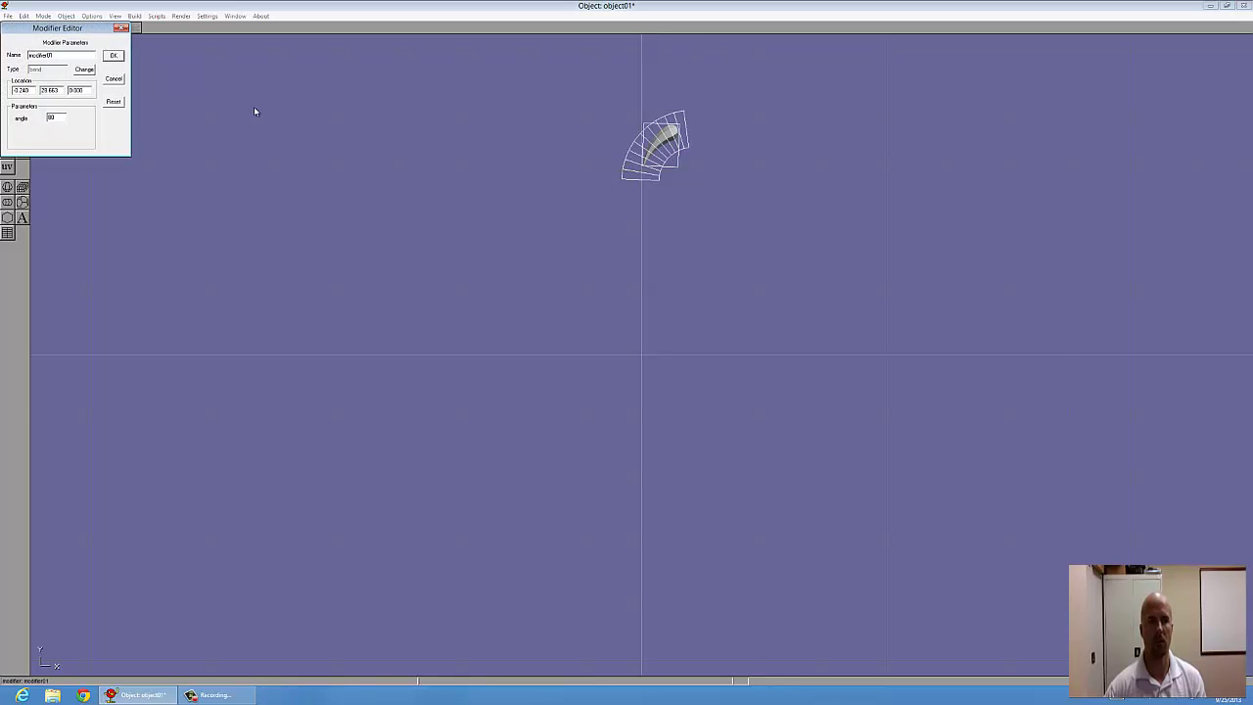
drag(59, 117, 27, 124)
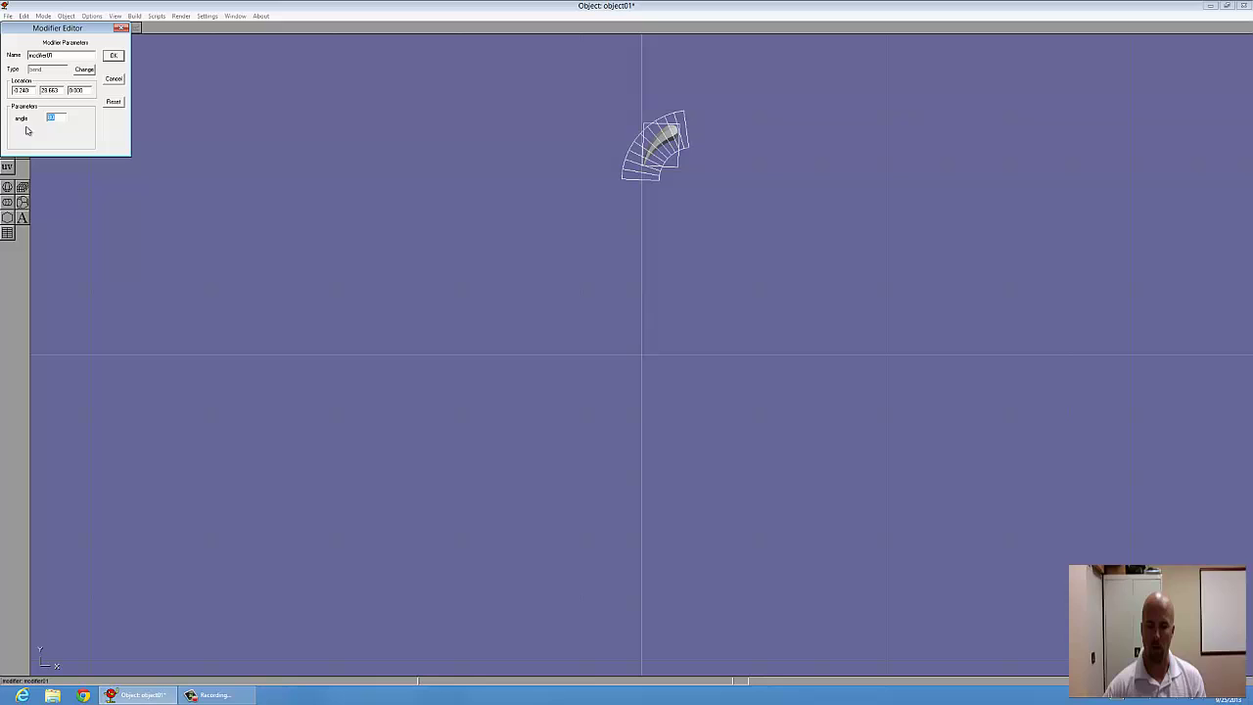
click(114, 55)
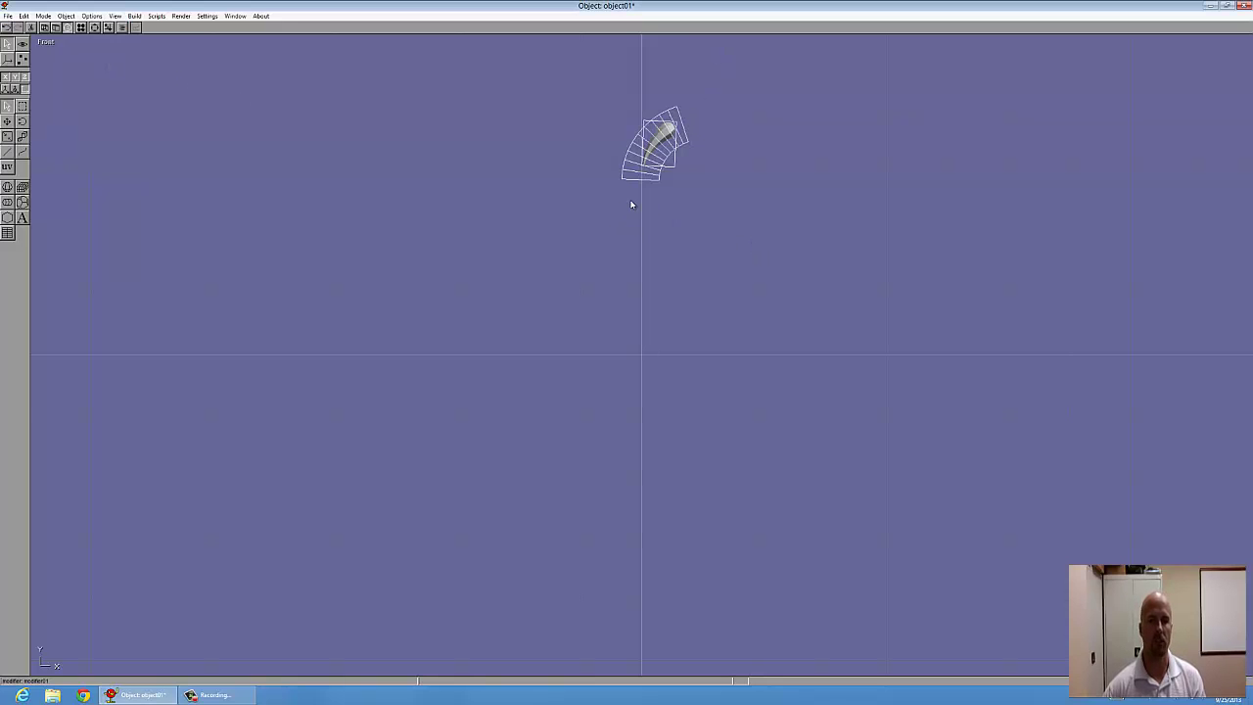
click(134, 17)
mouse_move(92, 112)
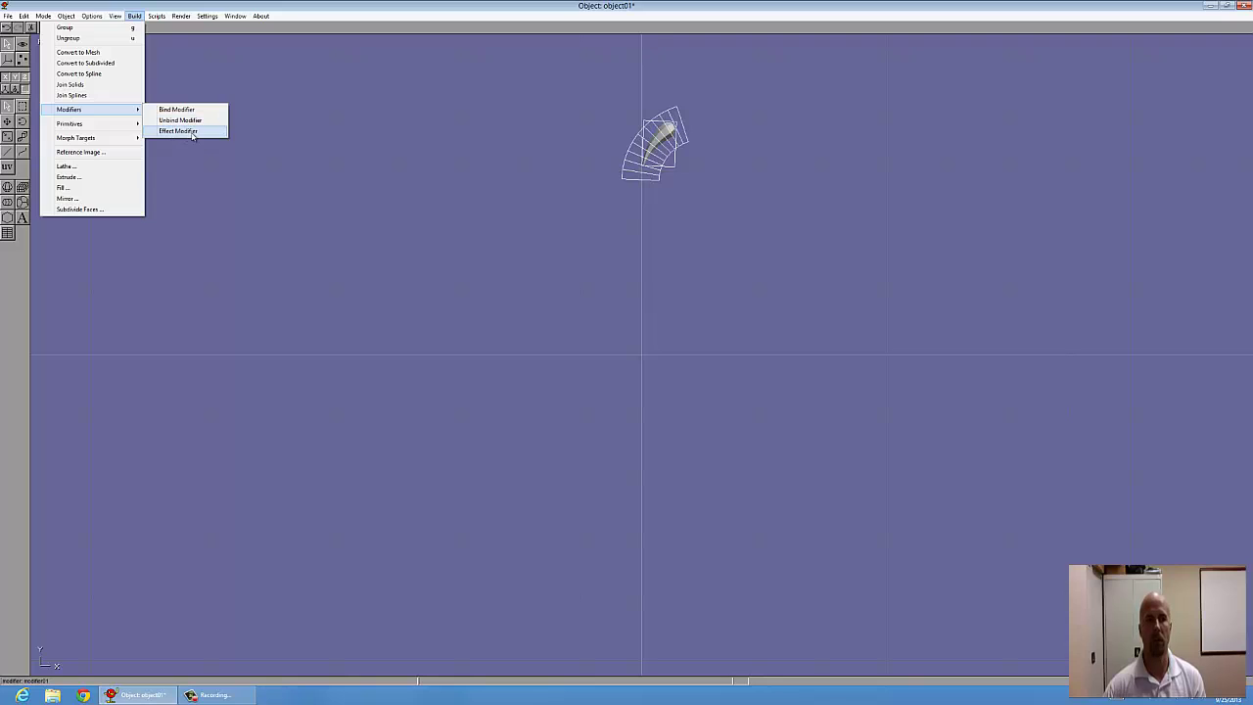
- Make the stem's bend permanent with Effect Modifier and show the hidden apple body
click(183, 132)
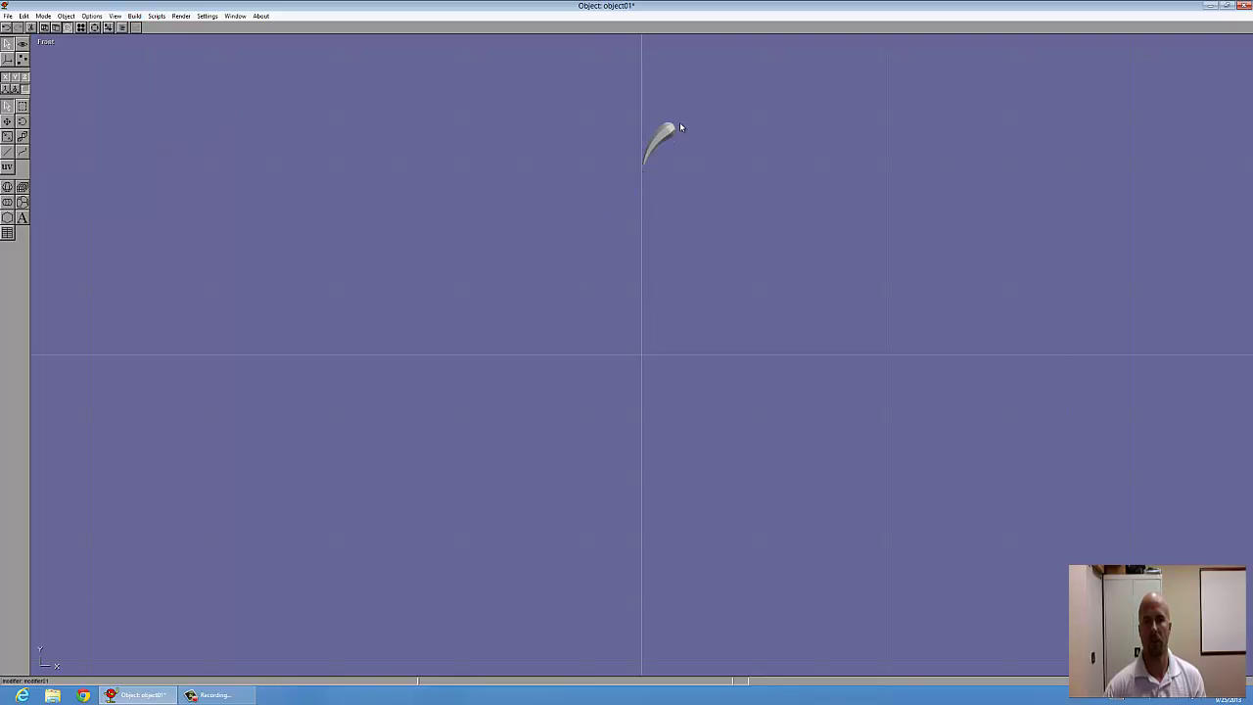
click(23, 16)
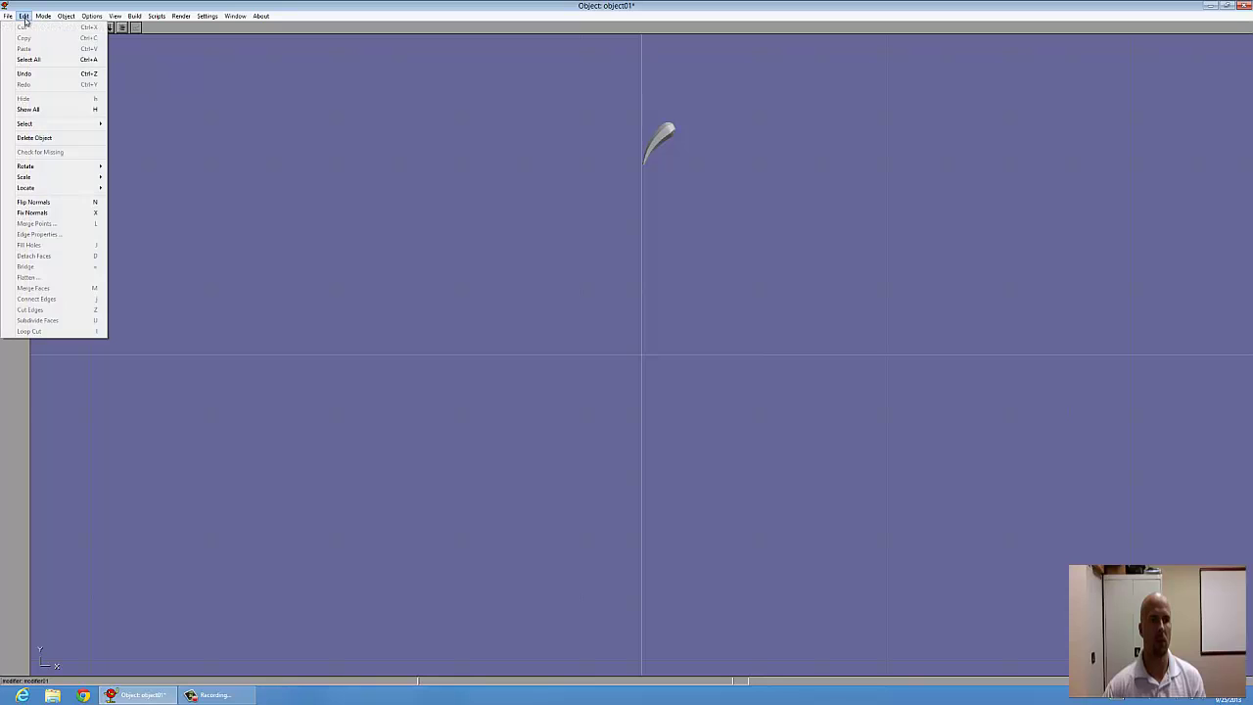
click(24, 110)
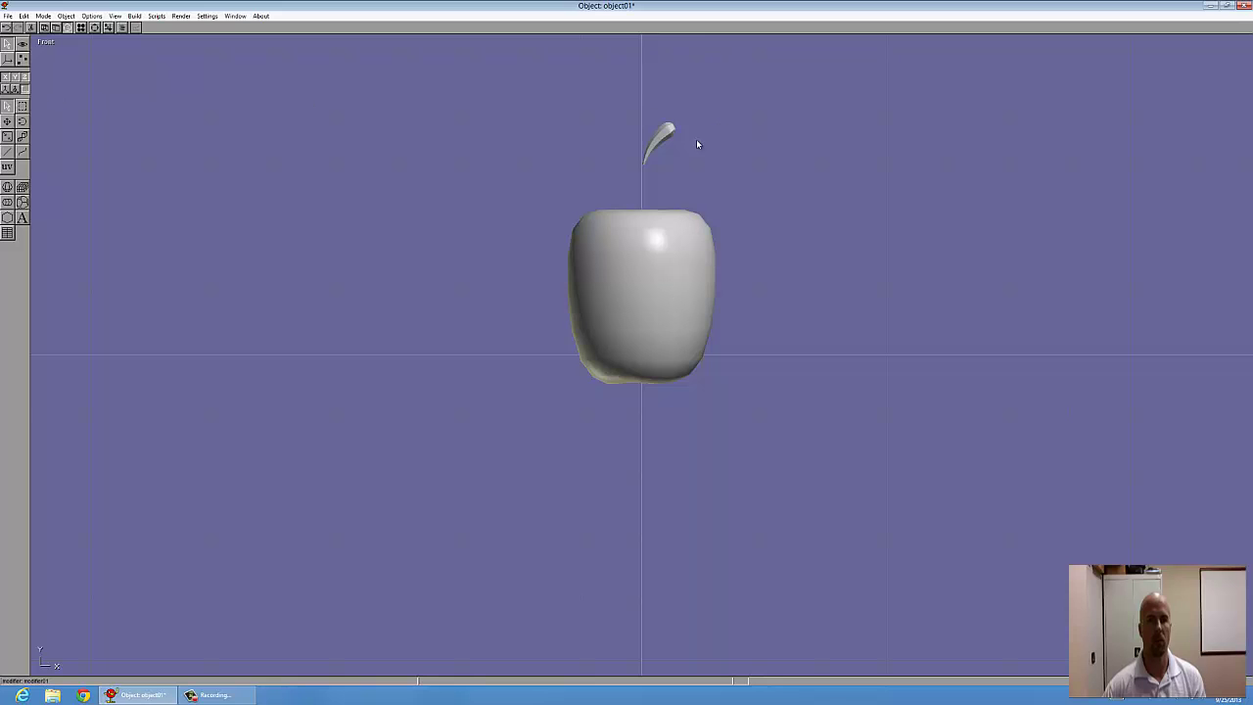
- Lower the stem onto the apple's top with three Down-arrow nudges
click(665, 140)
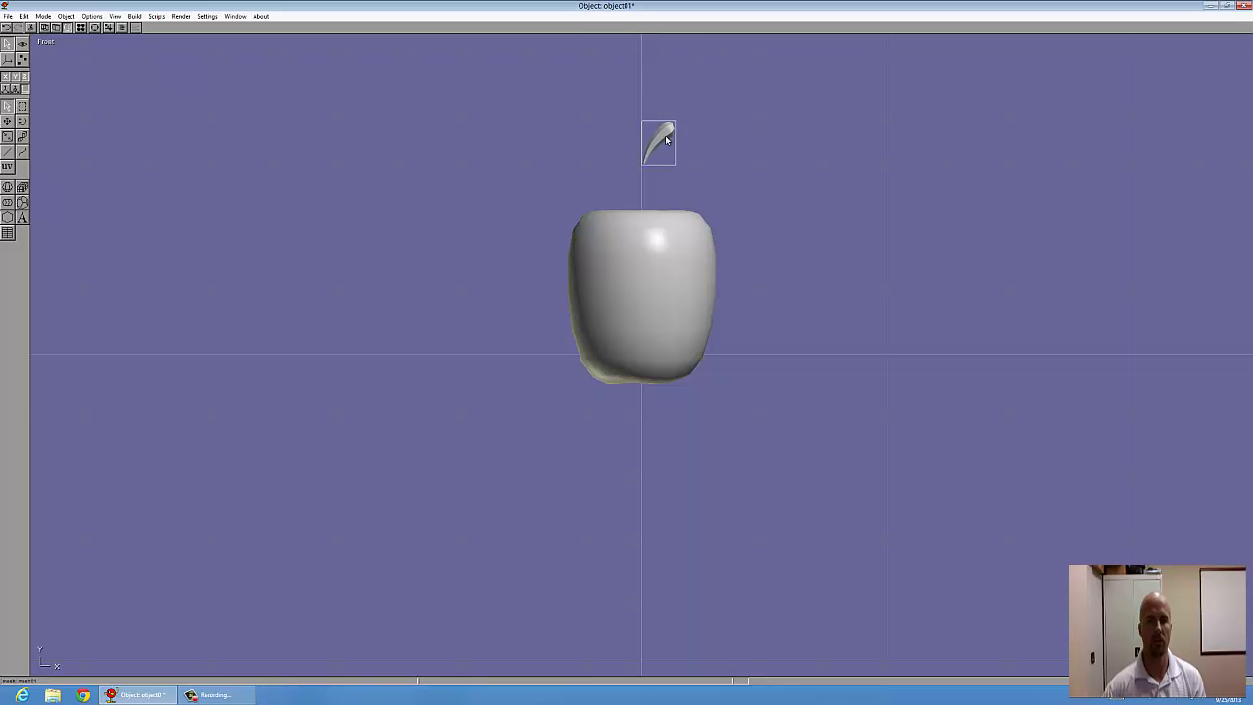
click(7, 121)
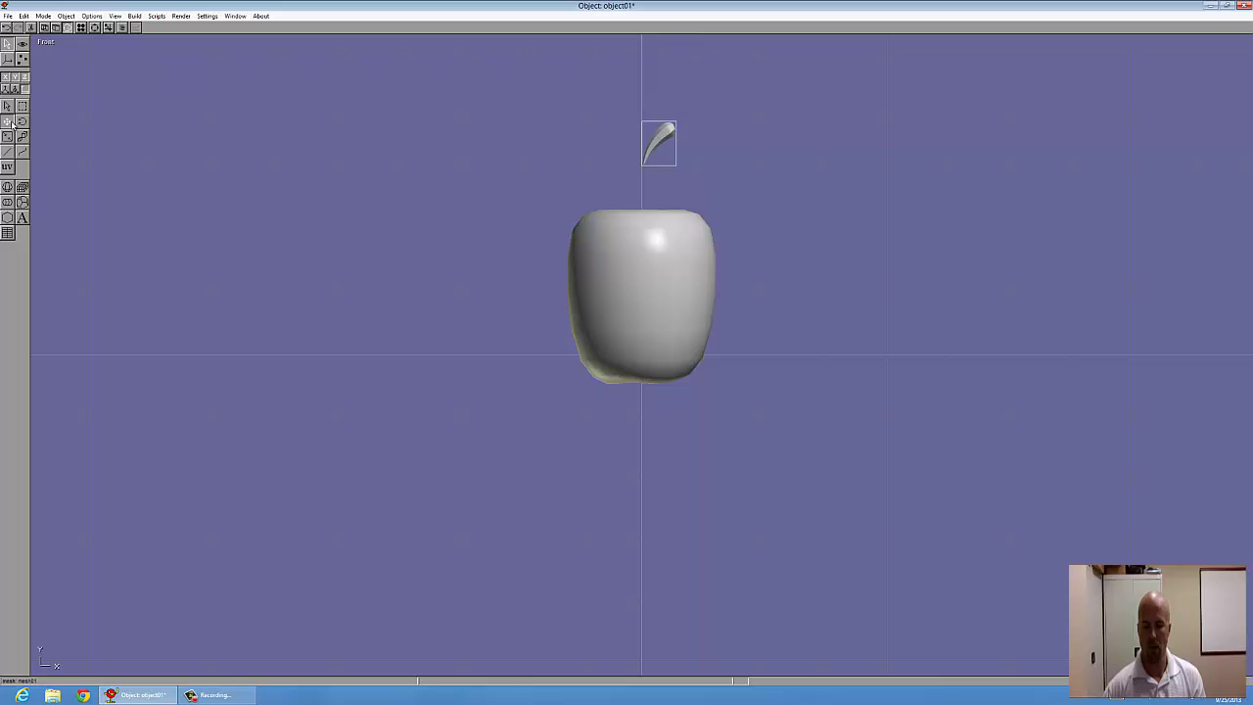
key(Down)
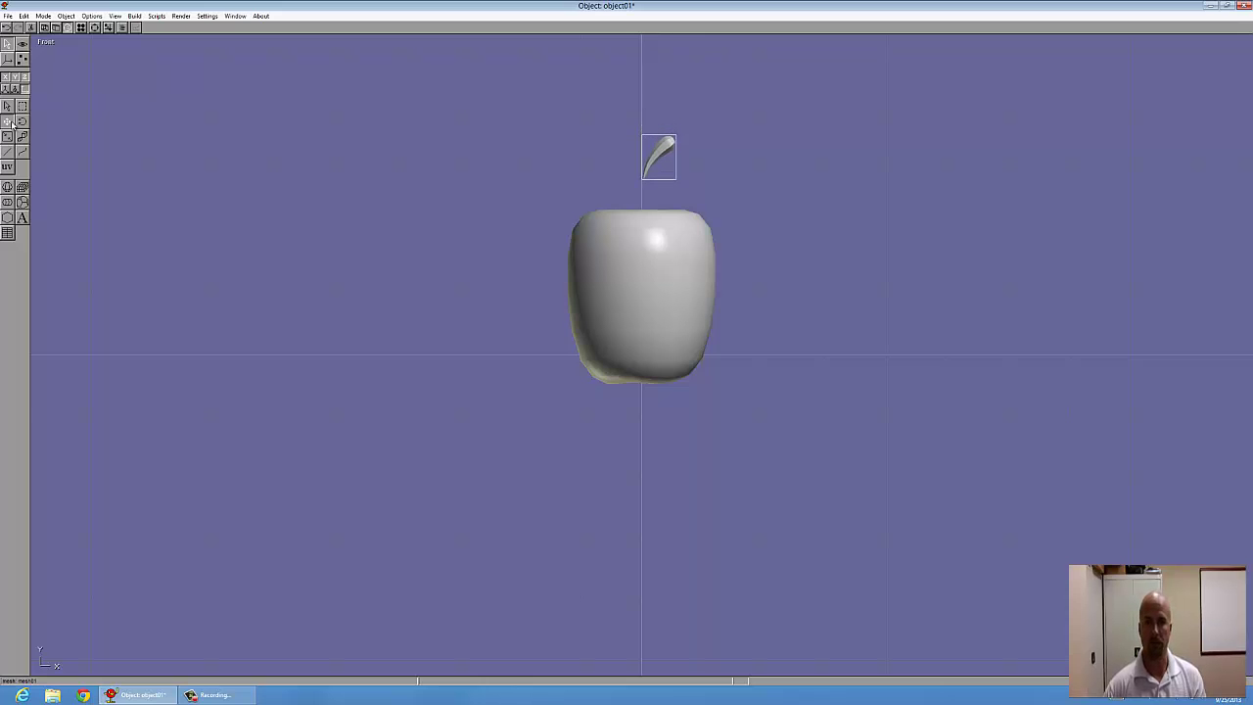
key(Down)
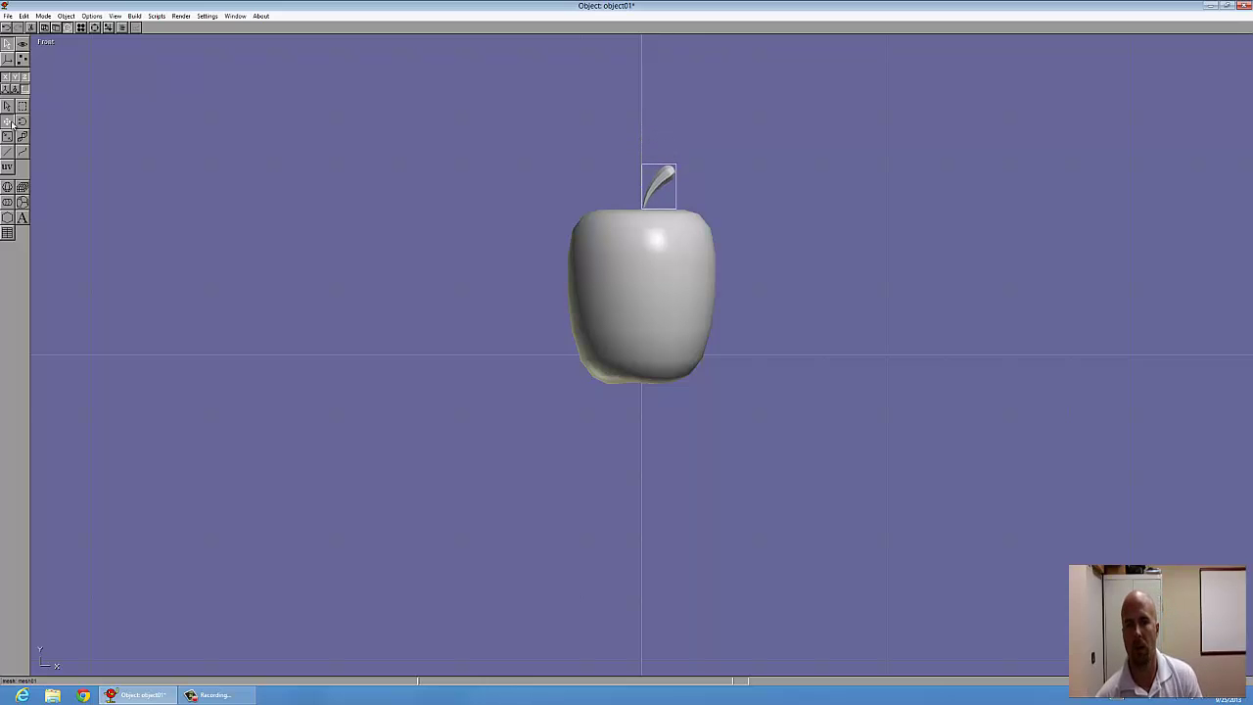
key(Down)
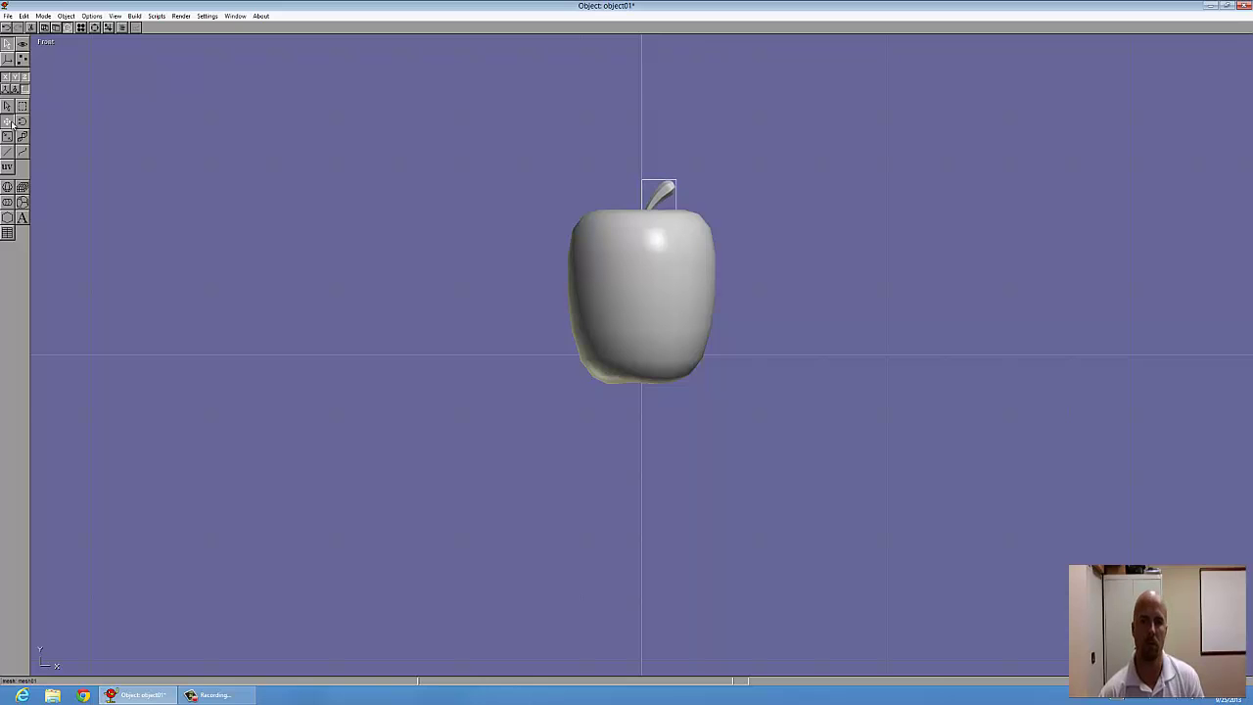
click(94, 27)
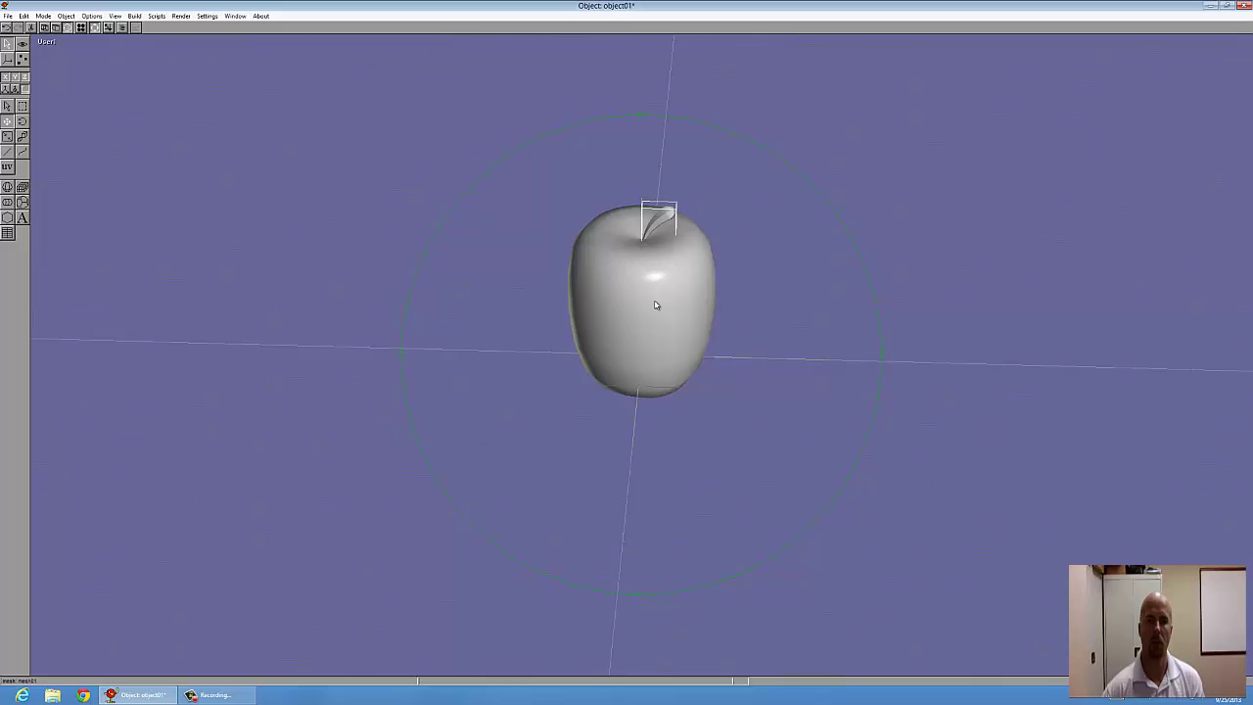
right_drag(656, 305, 546, 283)
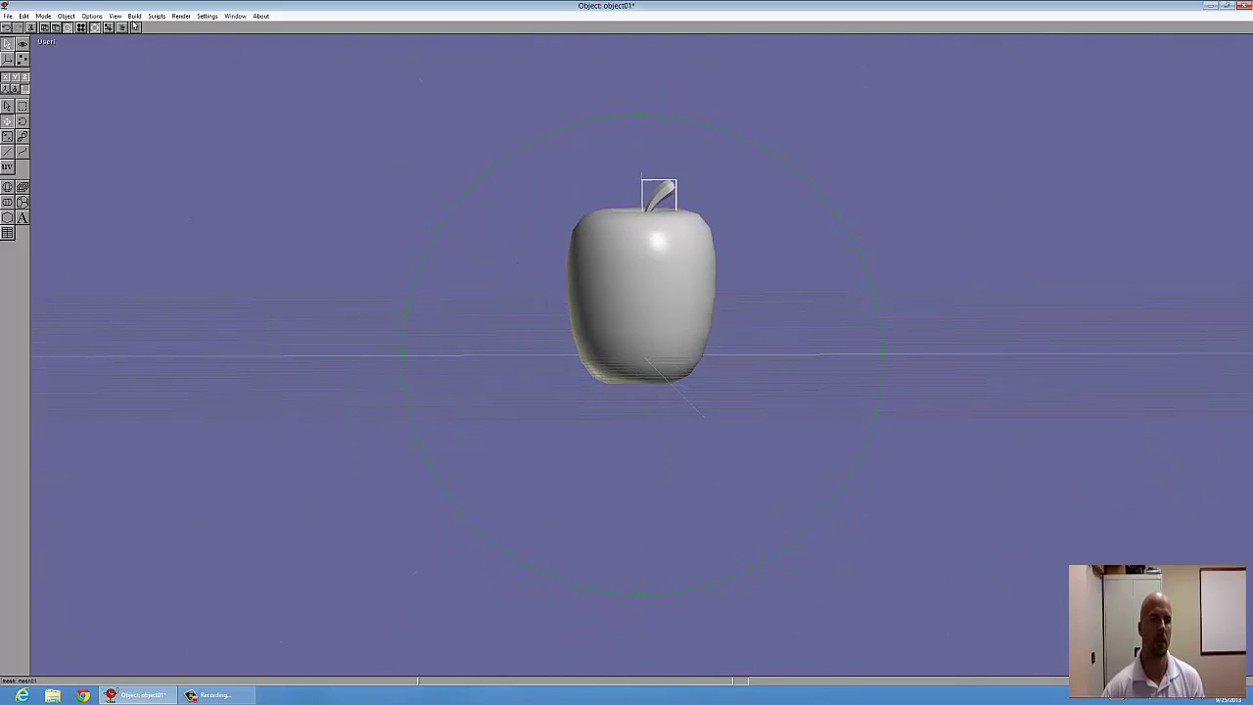
click(114, 15)
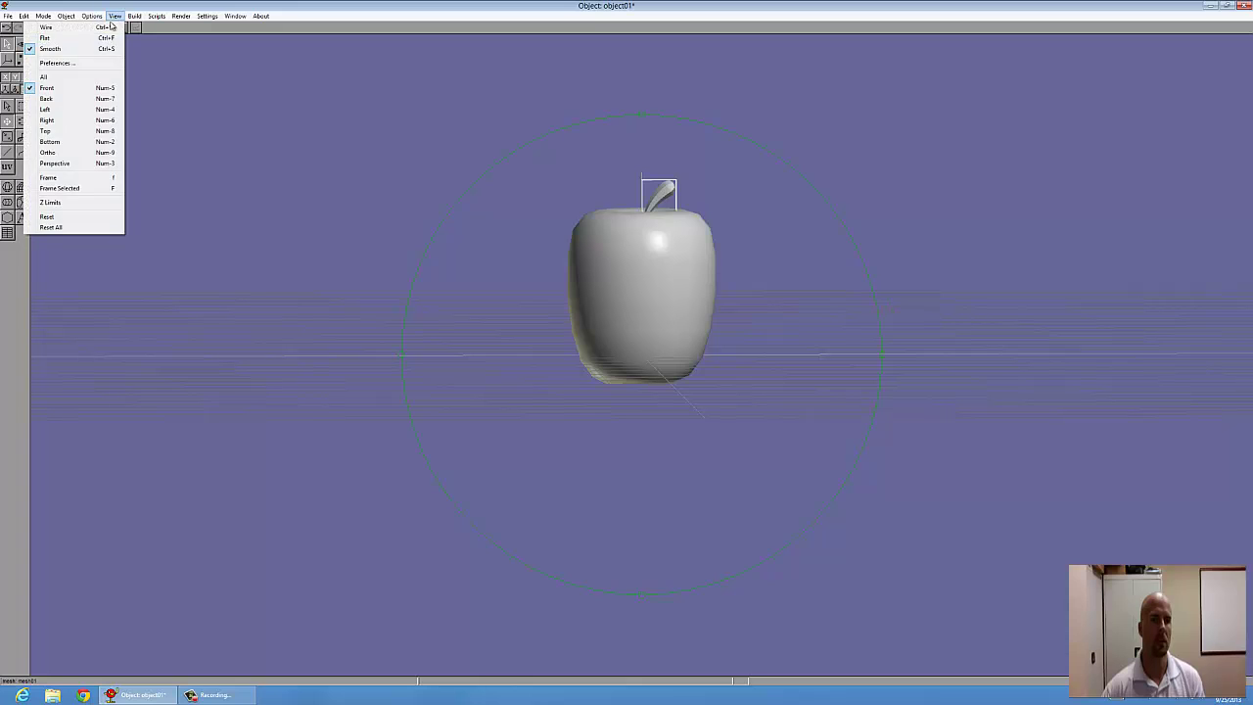
click(62, 89)
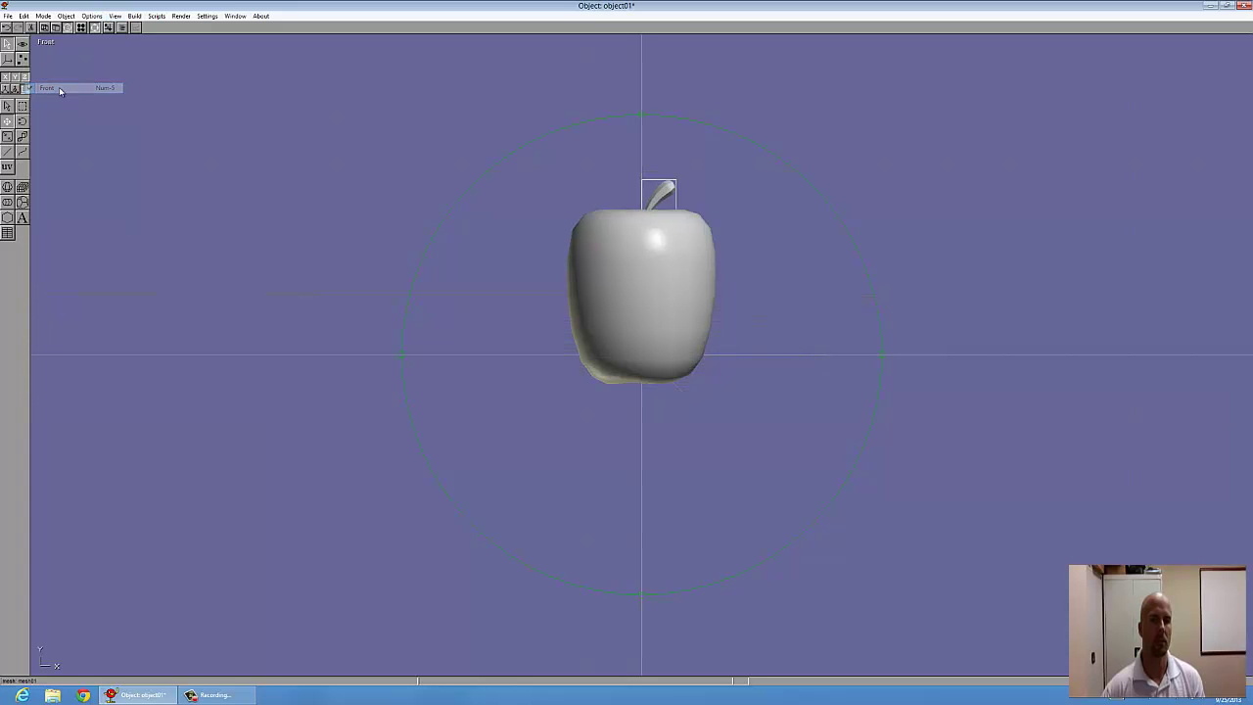
click(95, 28)
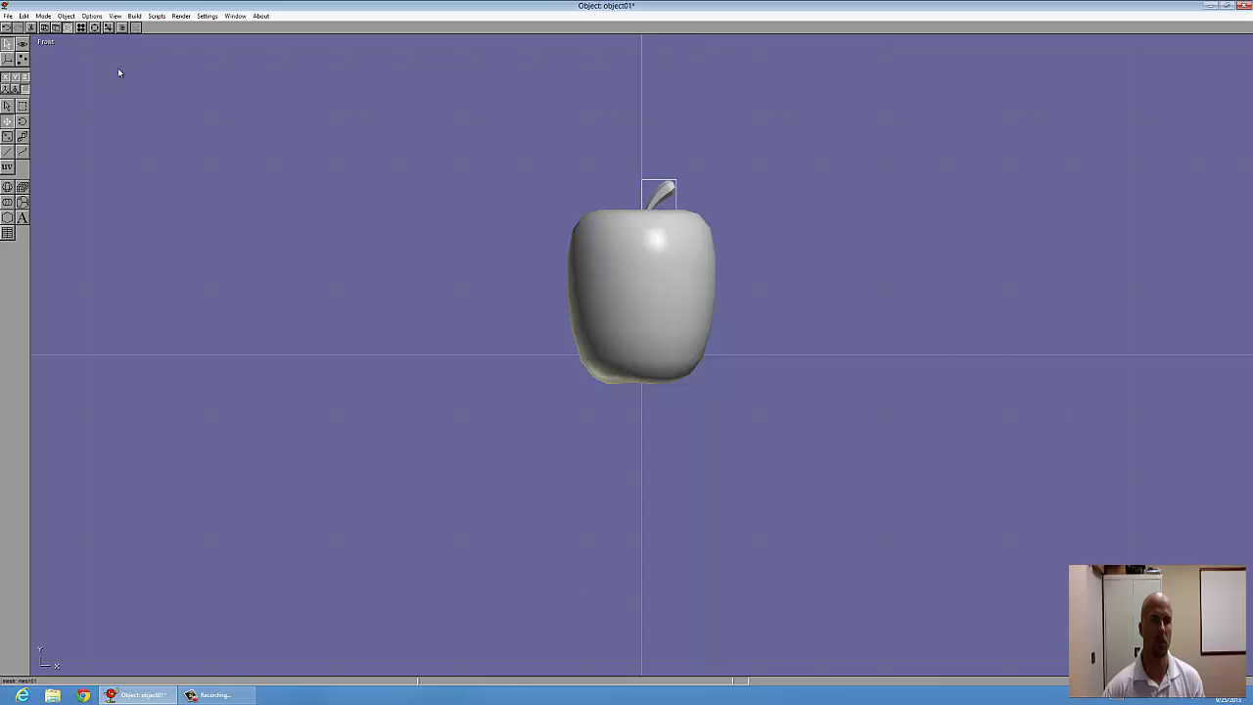
- Create a new dark brown material for the stem
click(84, 29)
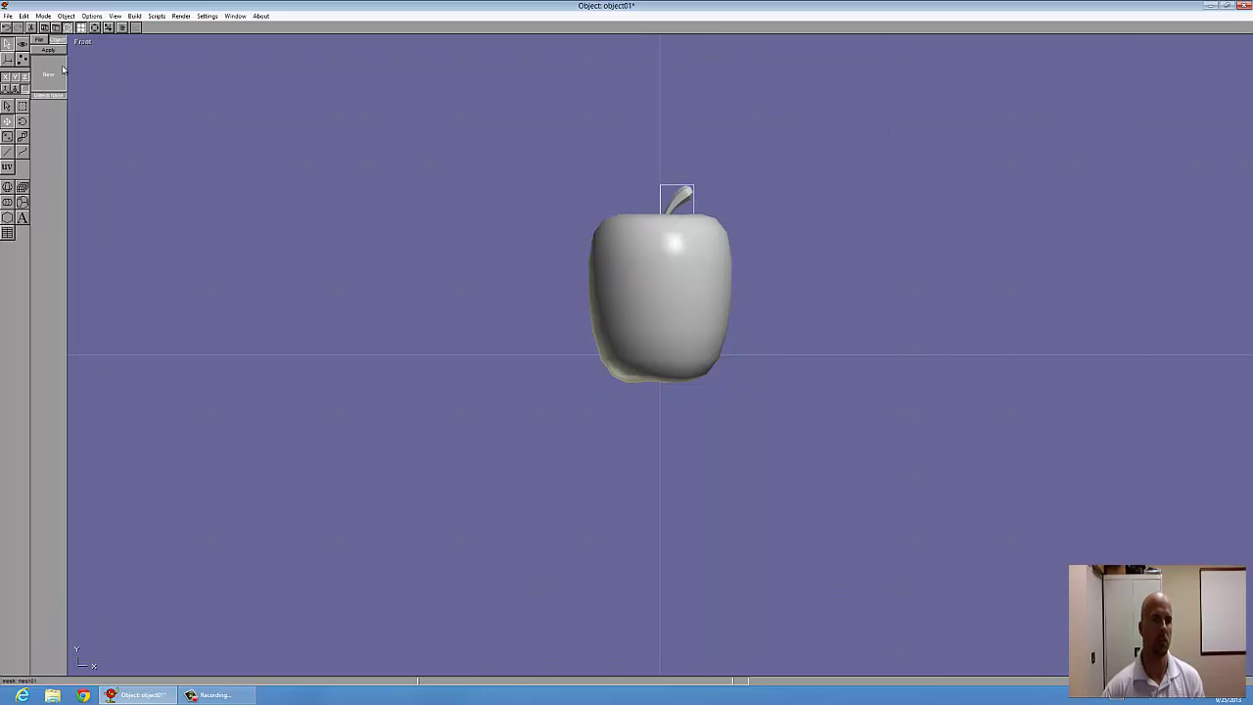
click(48, 74)
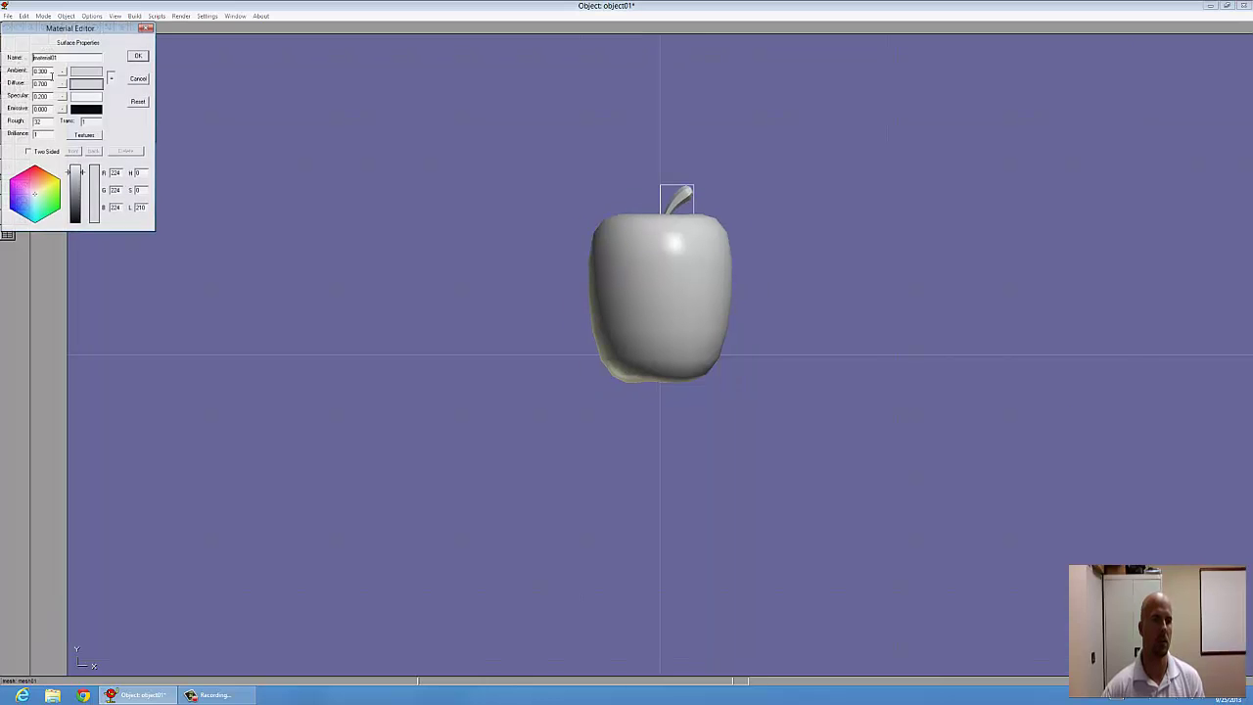
click(51, 182)
click(75, 212)
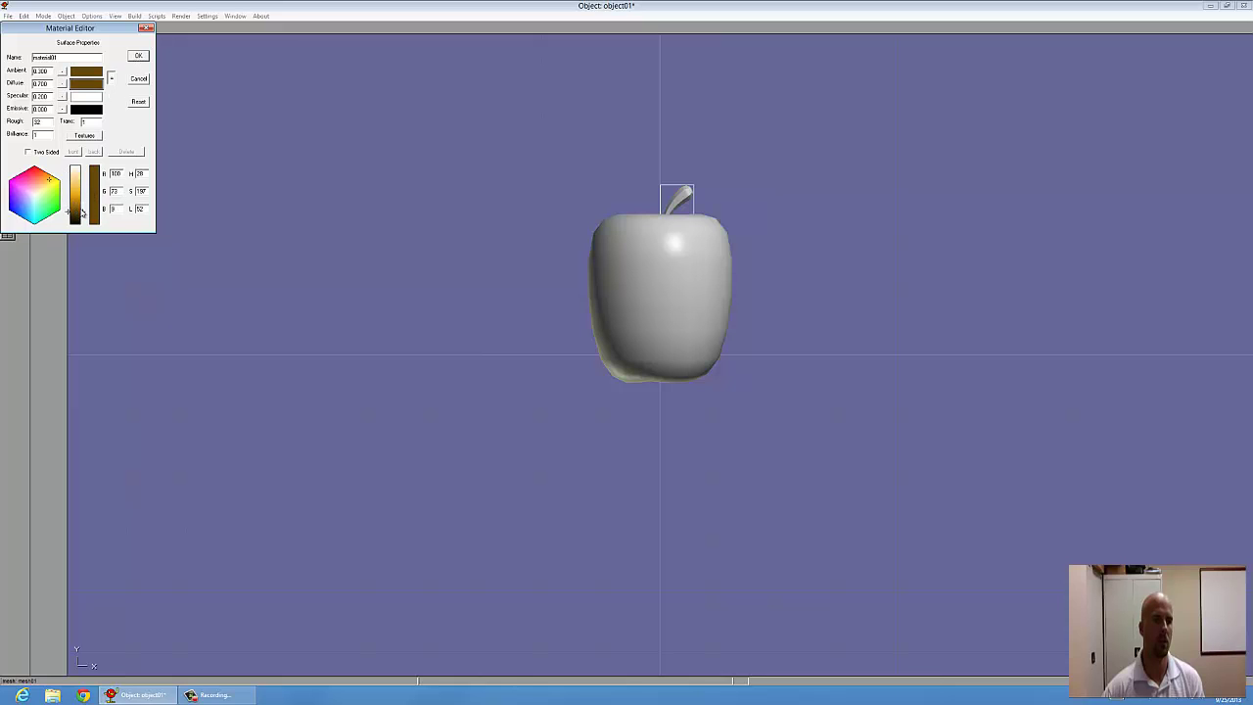
click(139, 56)
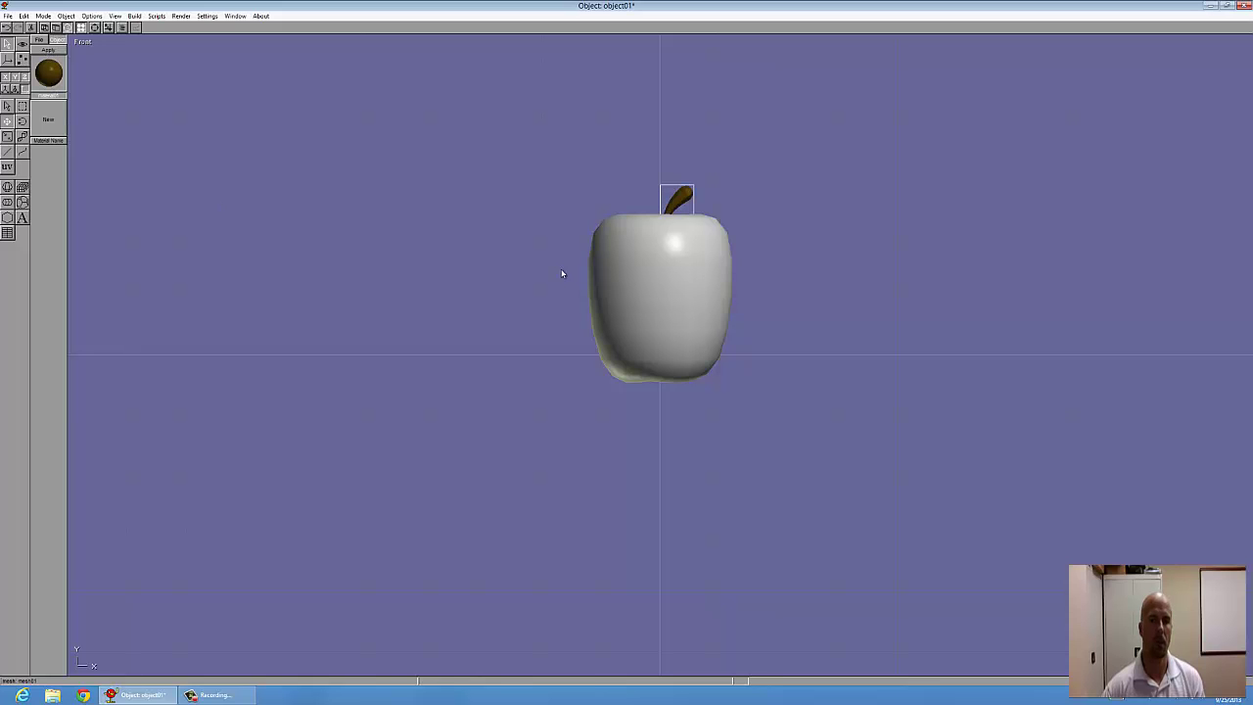
- Create a second new material in dark green
click(48, 120)
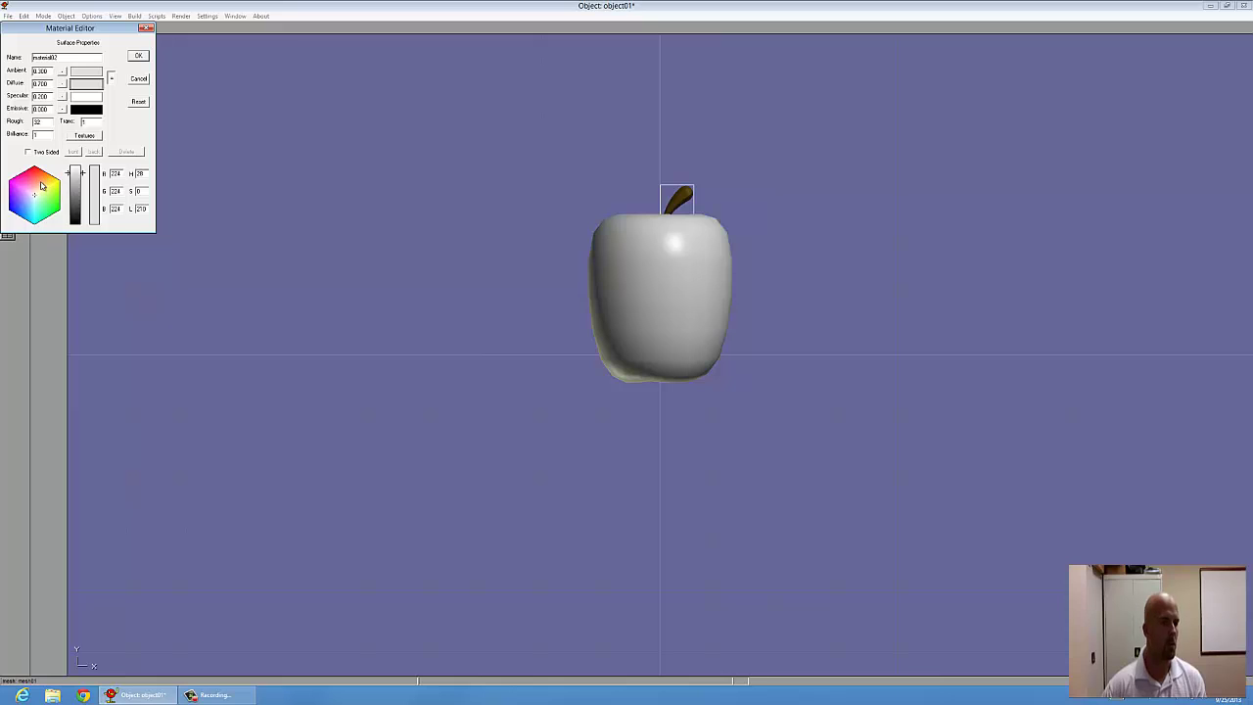
click(55, 211)
click(75, 200)
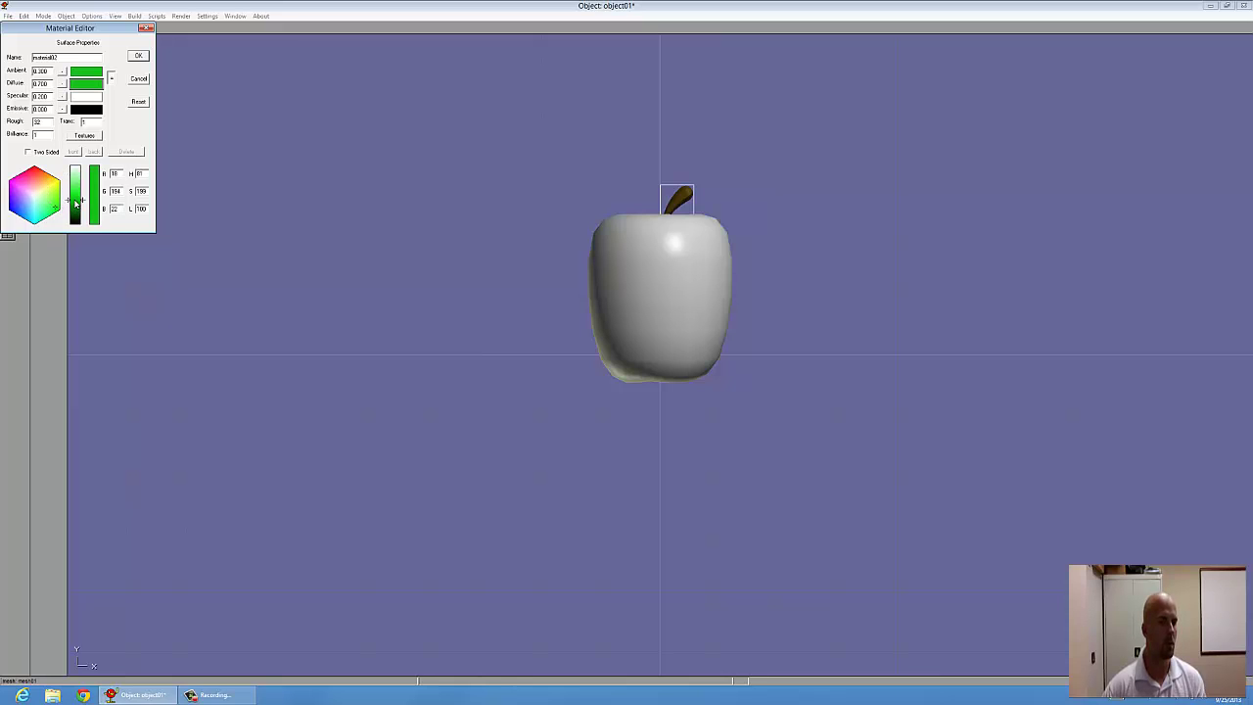
drag(76, 203, 78, 210)
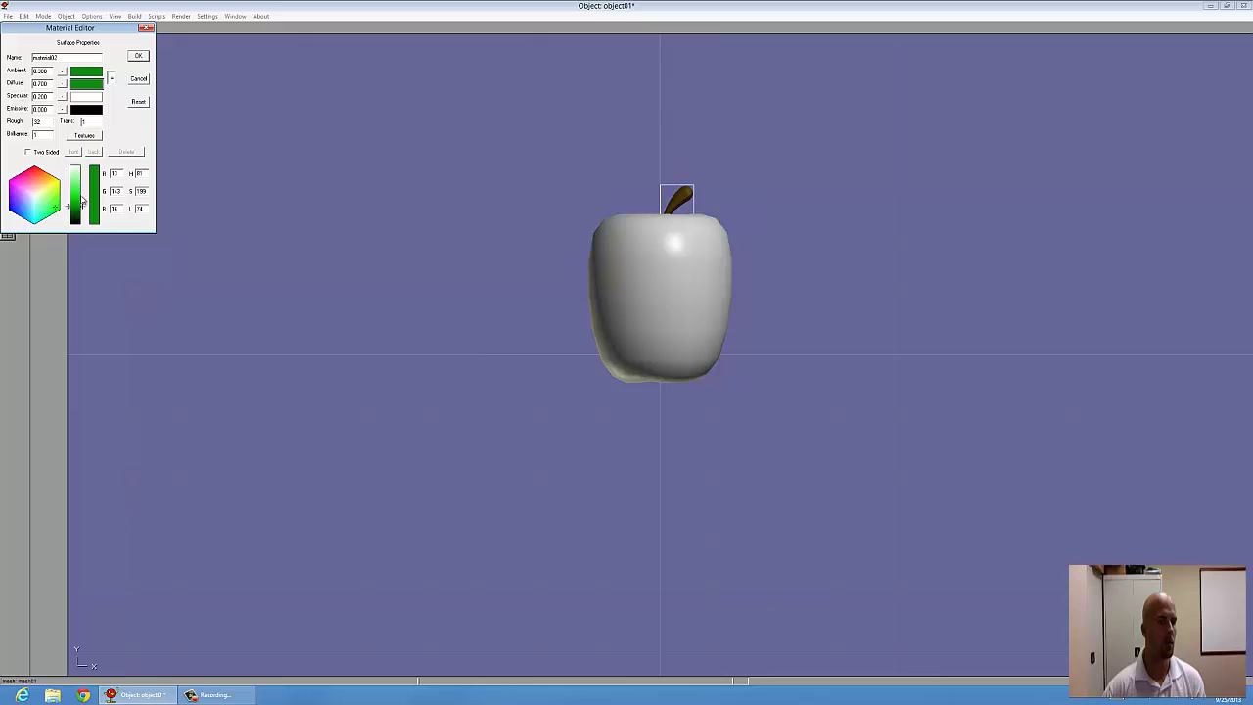
click(139, 57)
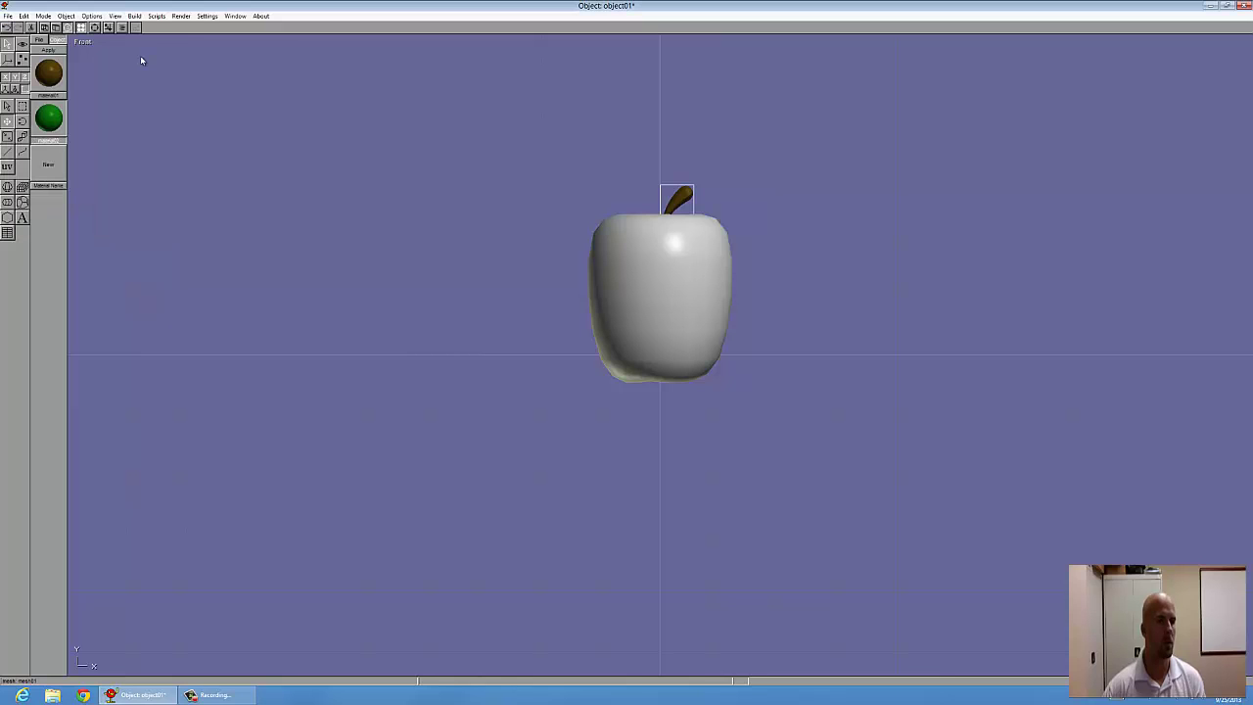
- Keep the brown material on the stem and apply the green material to the apple body
click(50, 50)
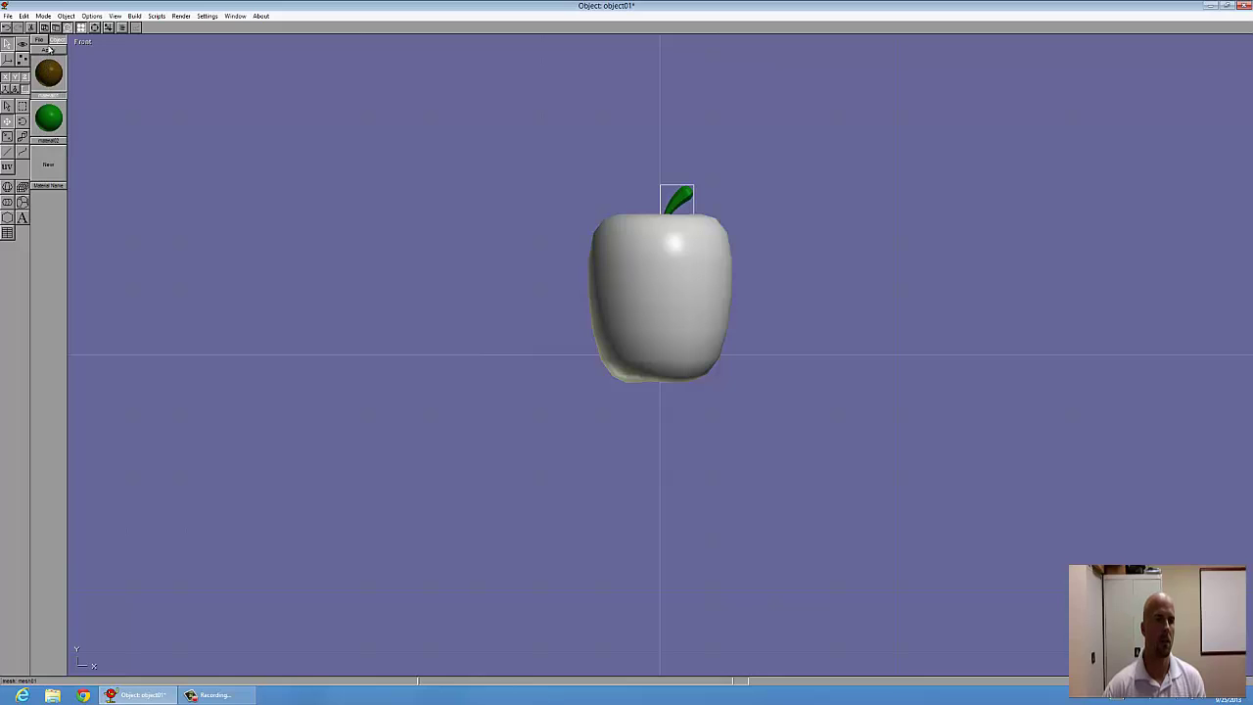
click(49, 51)
click(636, 244)
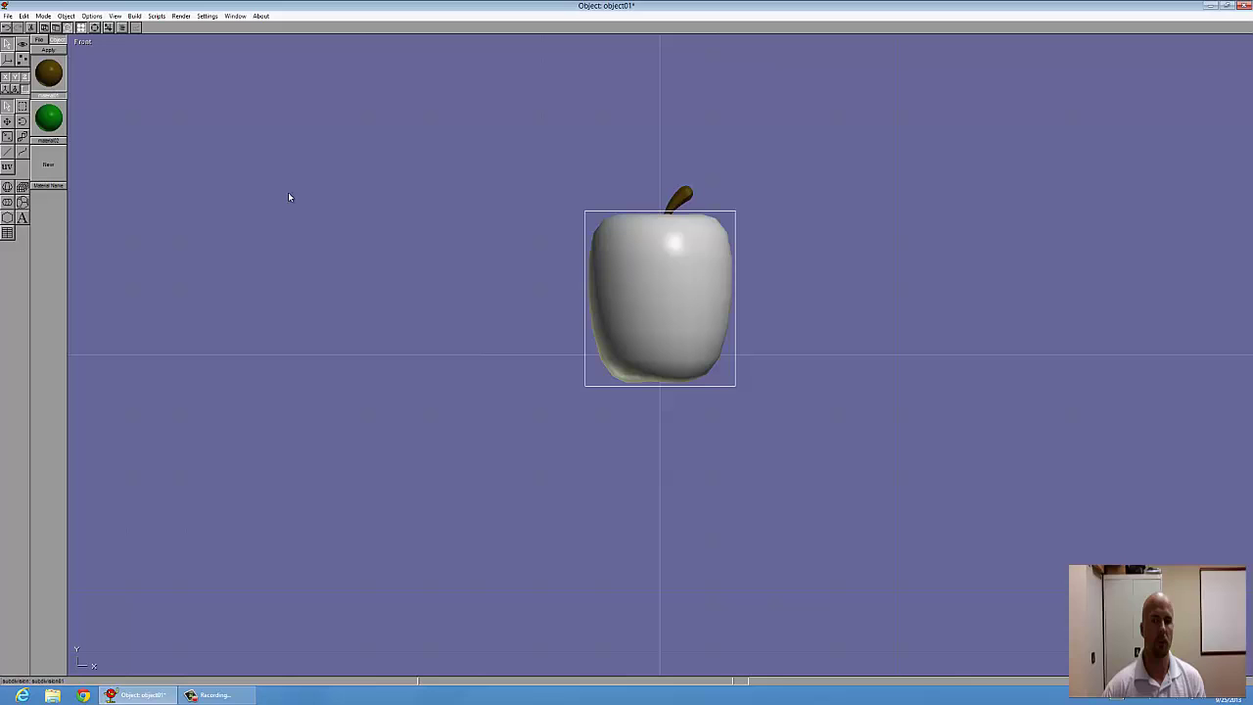
click(50, 50)
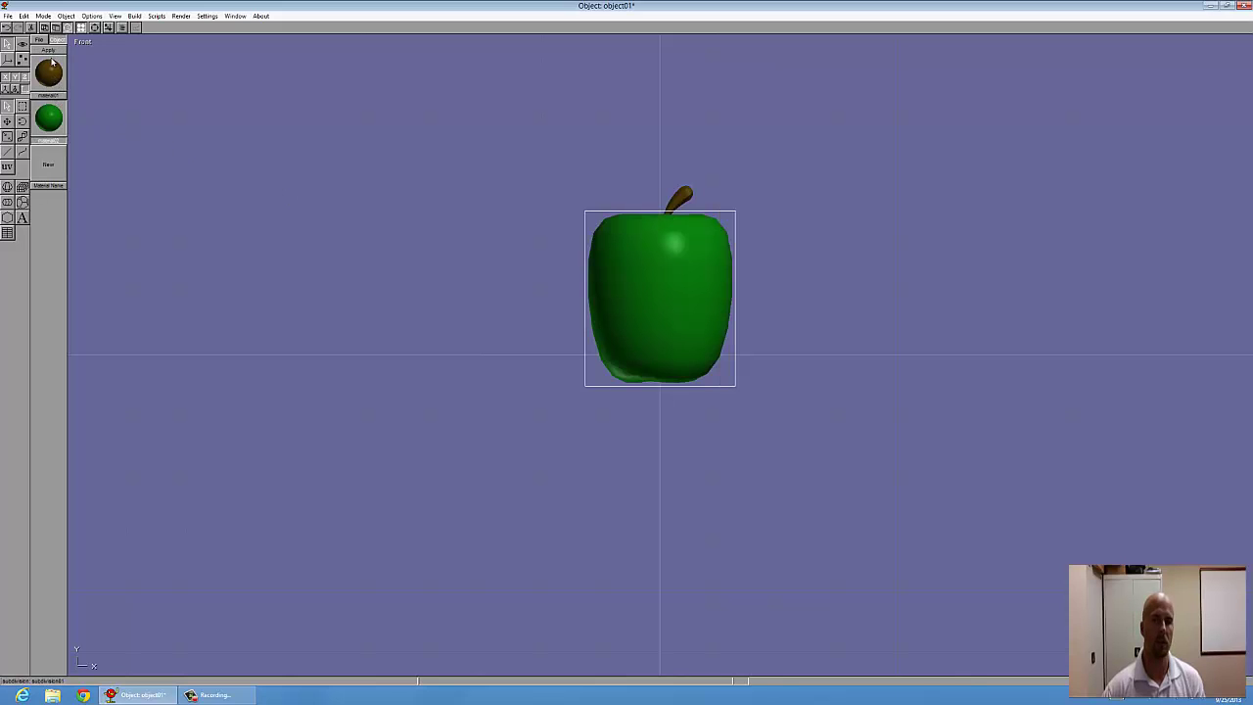
- Create a deep red material and apply it to the apple body
click(43, 173)
click(29, 181)
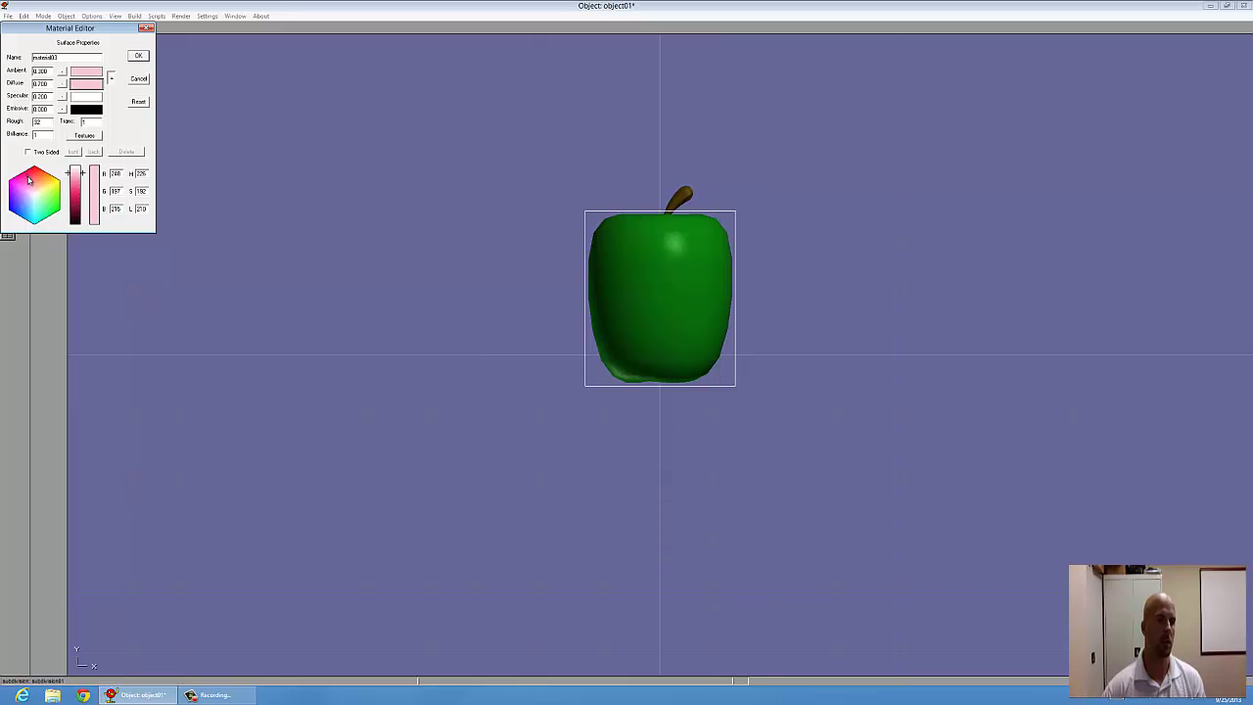
click(27, 176)
click(79, 209)
drag(78, 209, 78, 210)
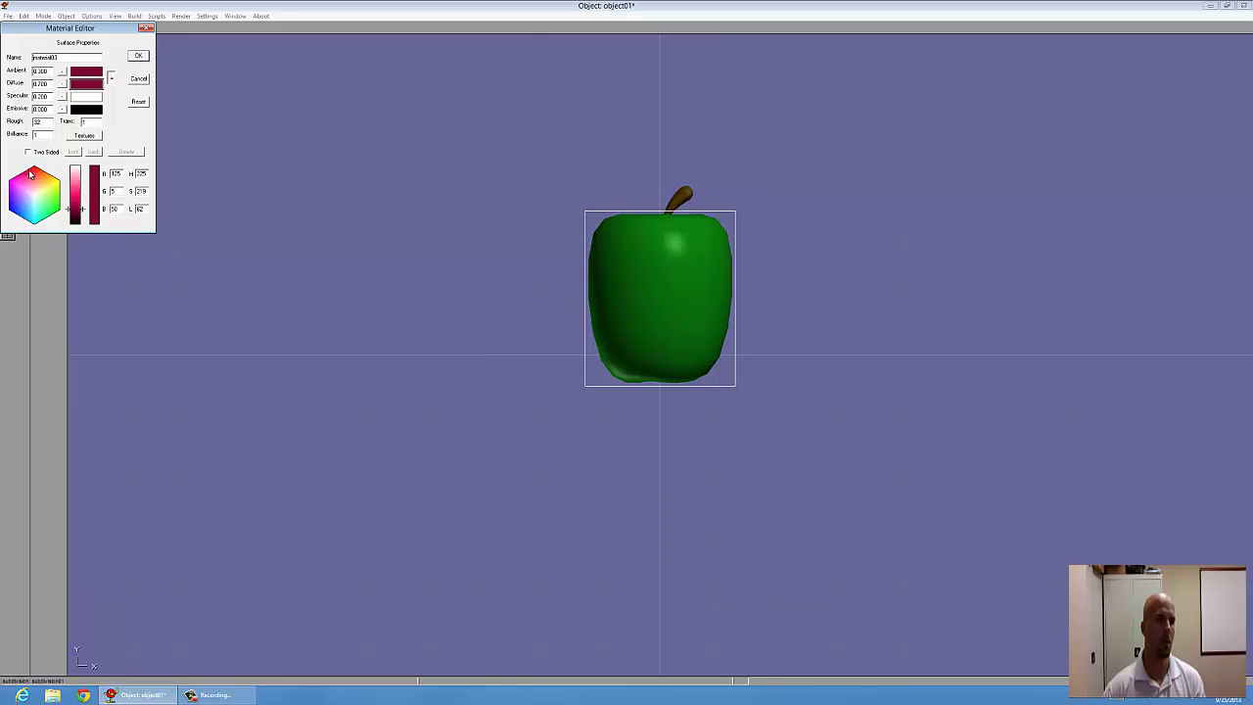
click(80, 208)
click(140, 57)
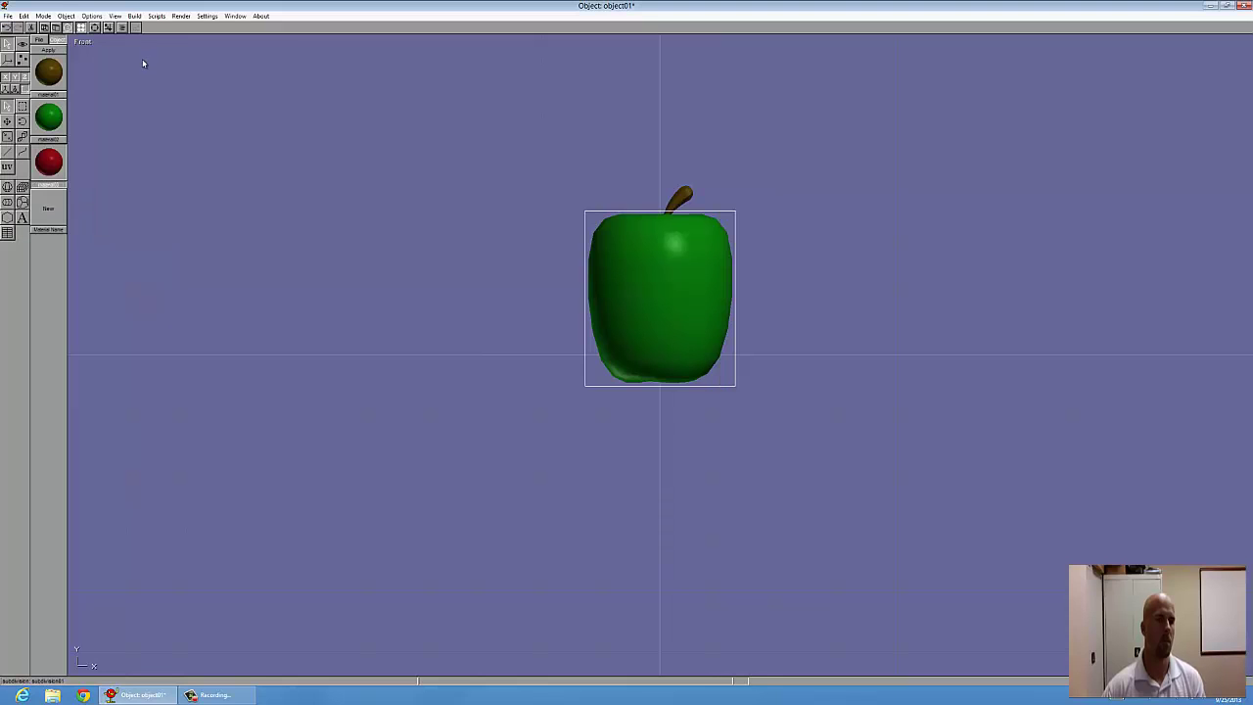
click(53, 50)
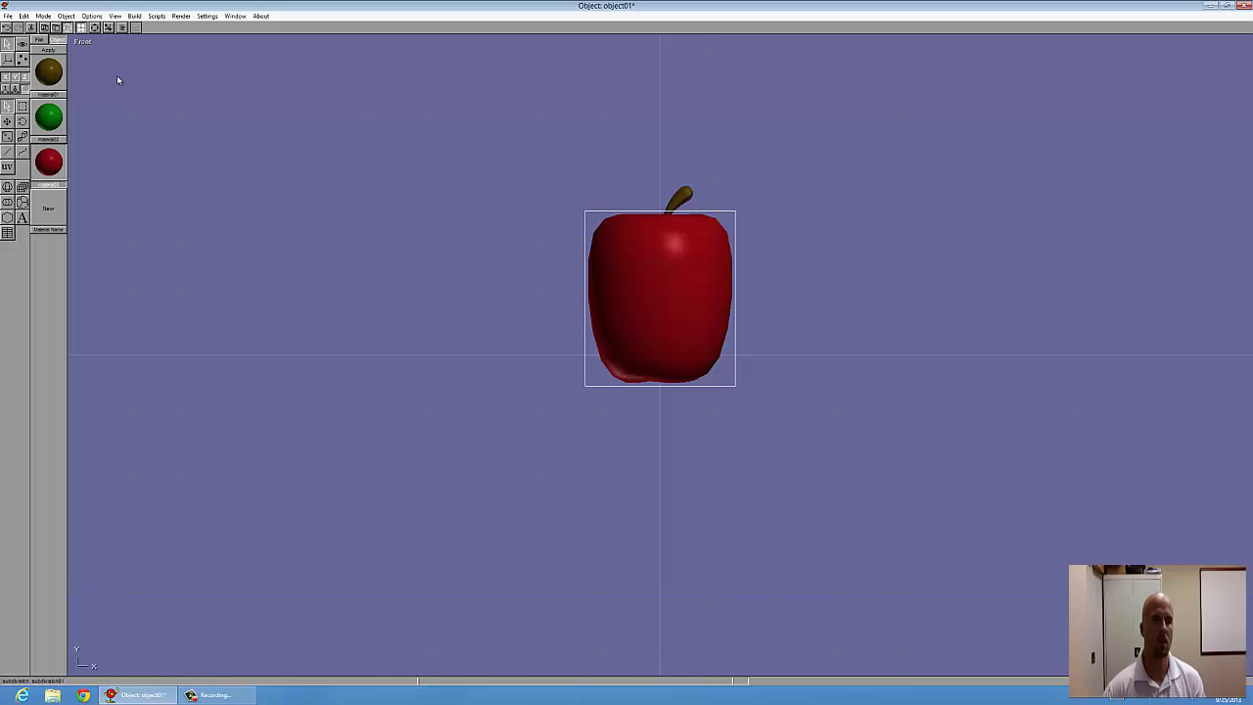
drag(641, 300, 614, 271)
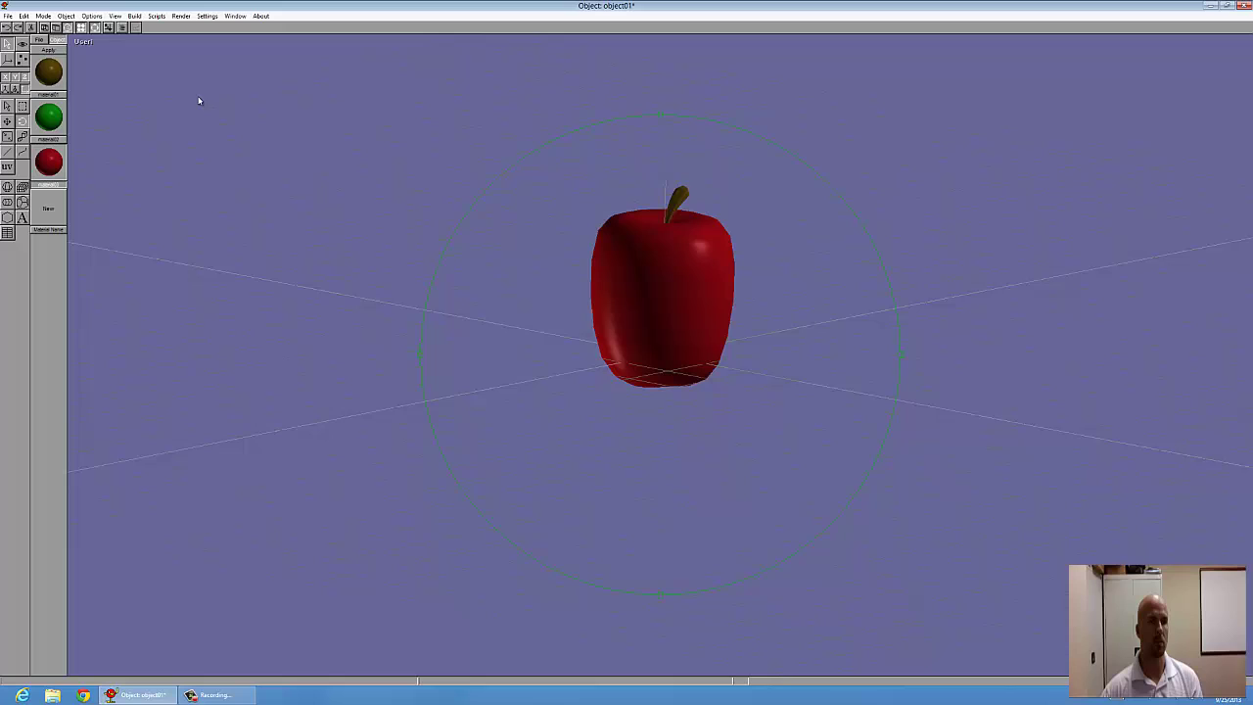
- Turn off arc-rotate, select the apple body, and convert it to a mesh
click(95, 30)
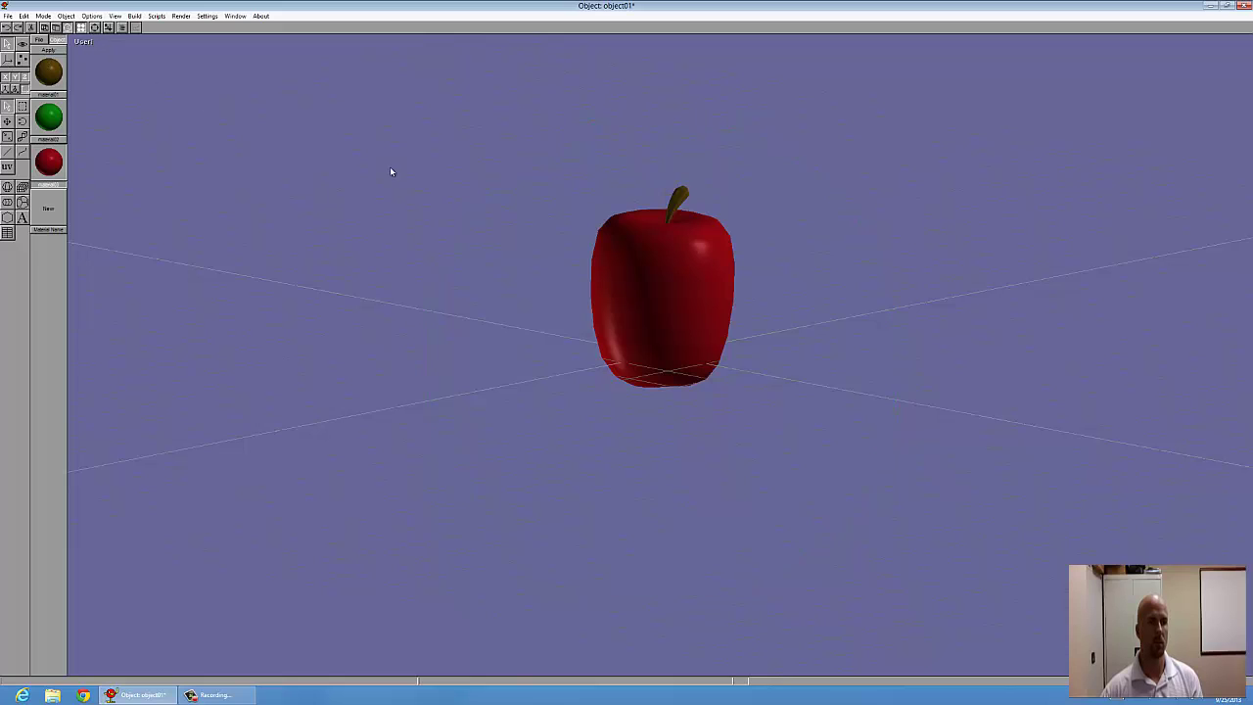
click(659, 309)
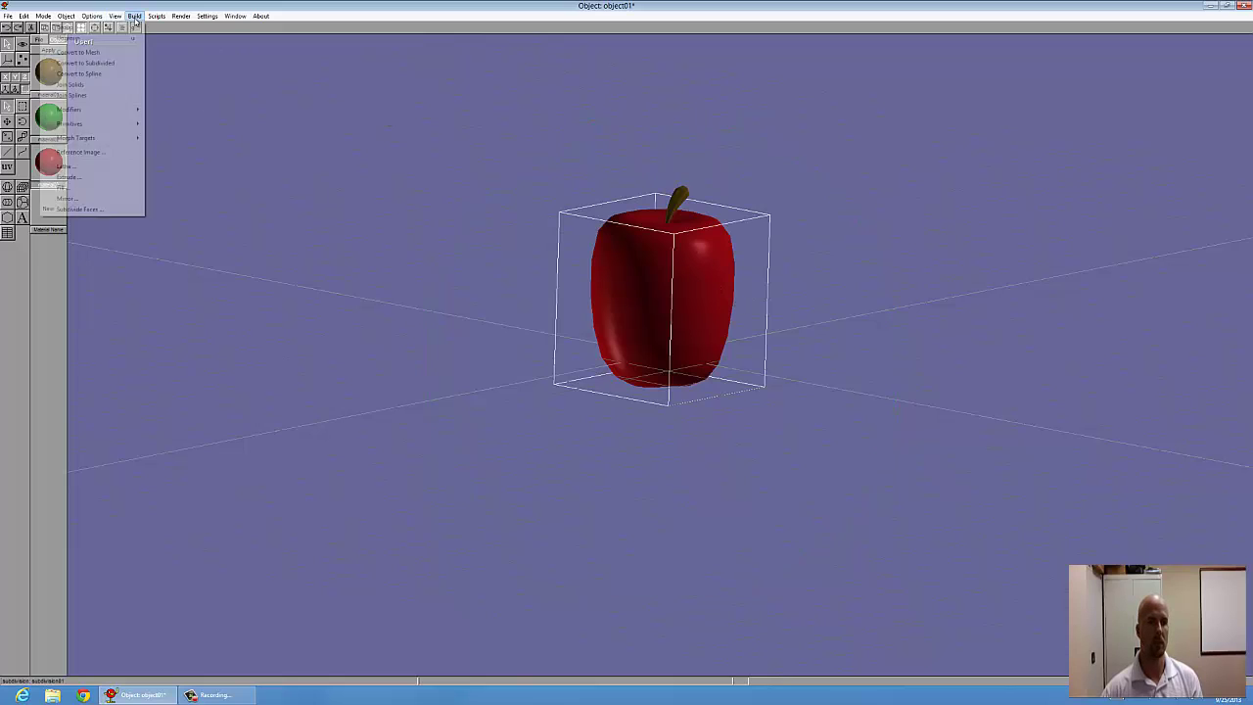
click(134, 16)
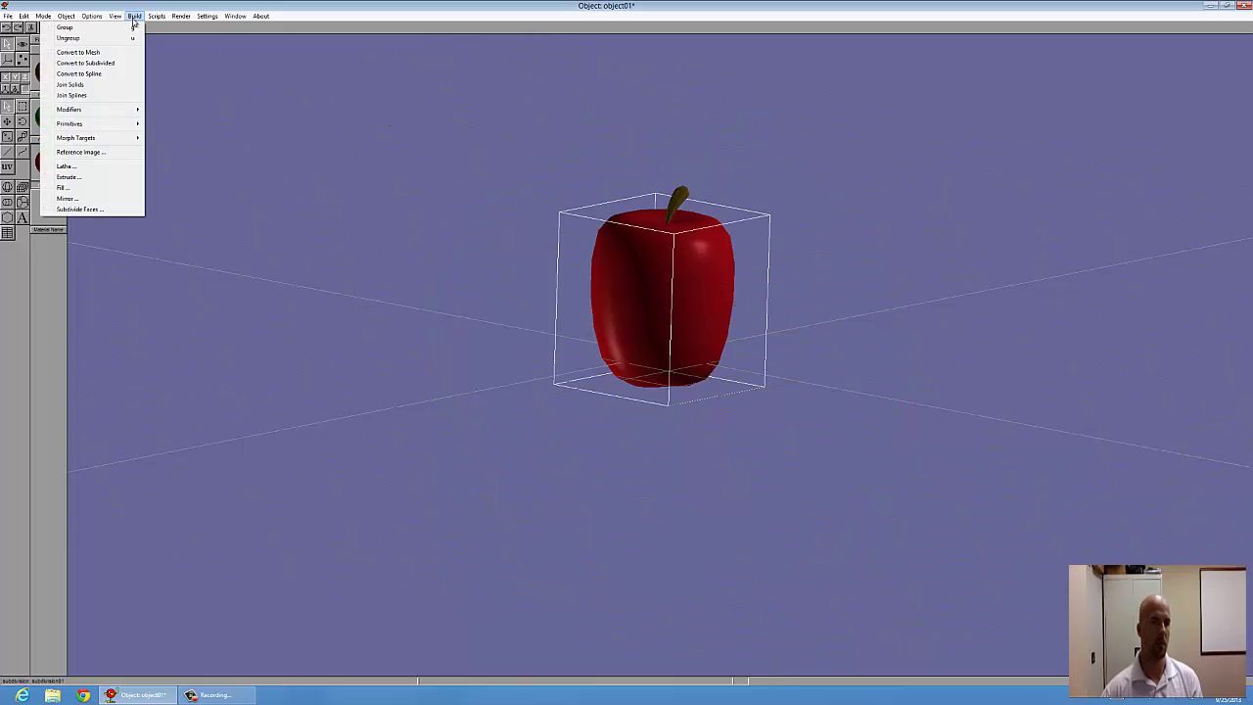
click(78, 53)
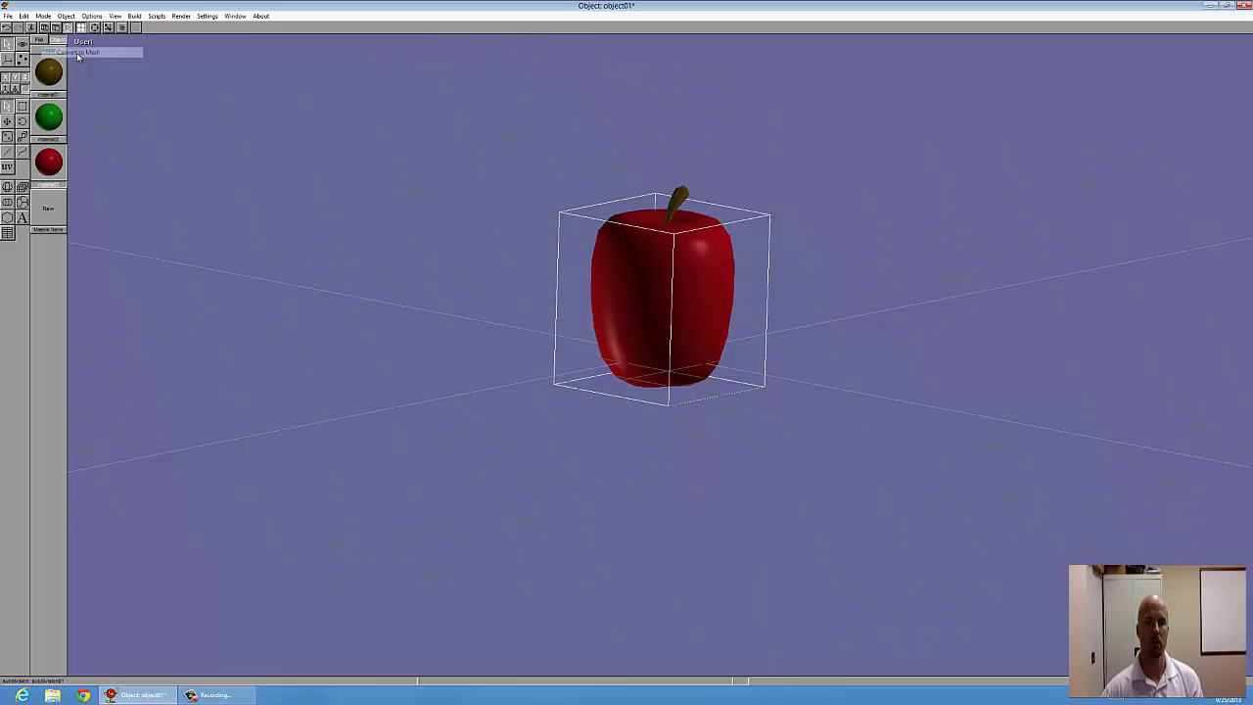
- Subdivide the apple mesh's faces twice, then check it in wireframe and return to shaded view
click(132, 17)
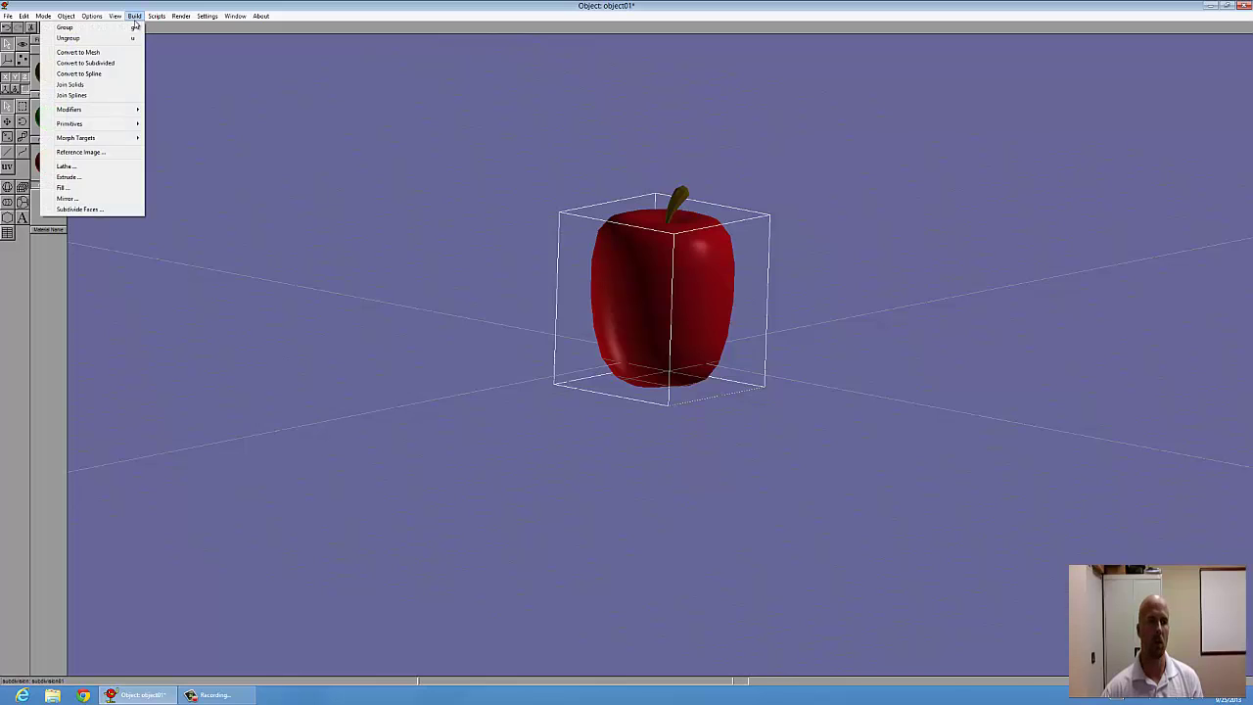
click(100, 209)
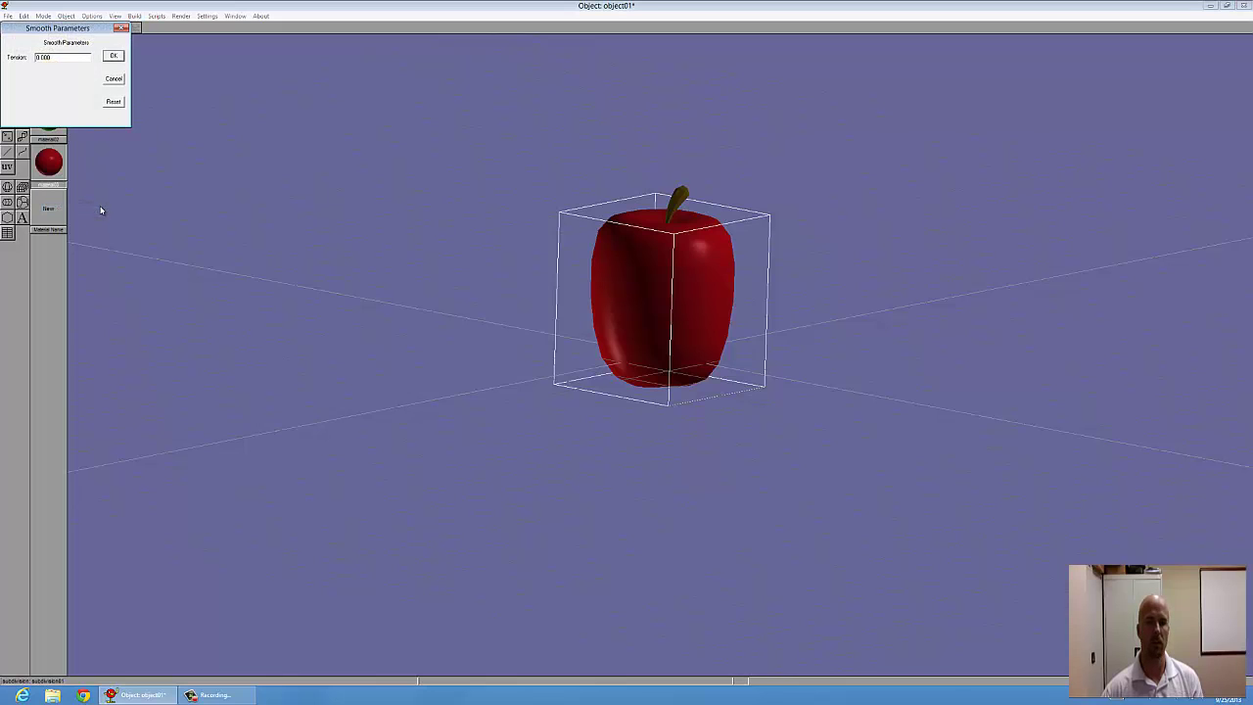
click(114, 56)
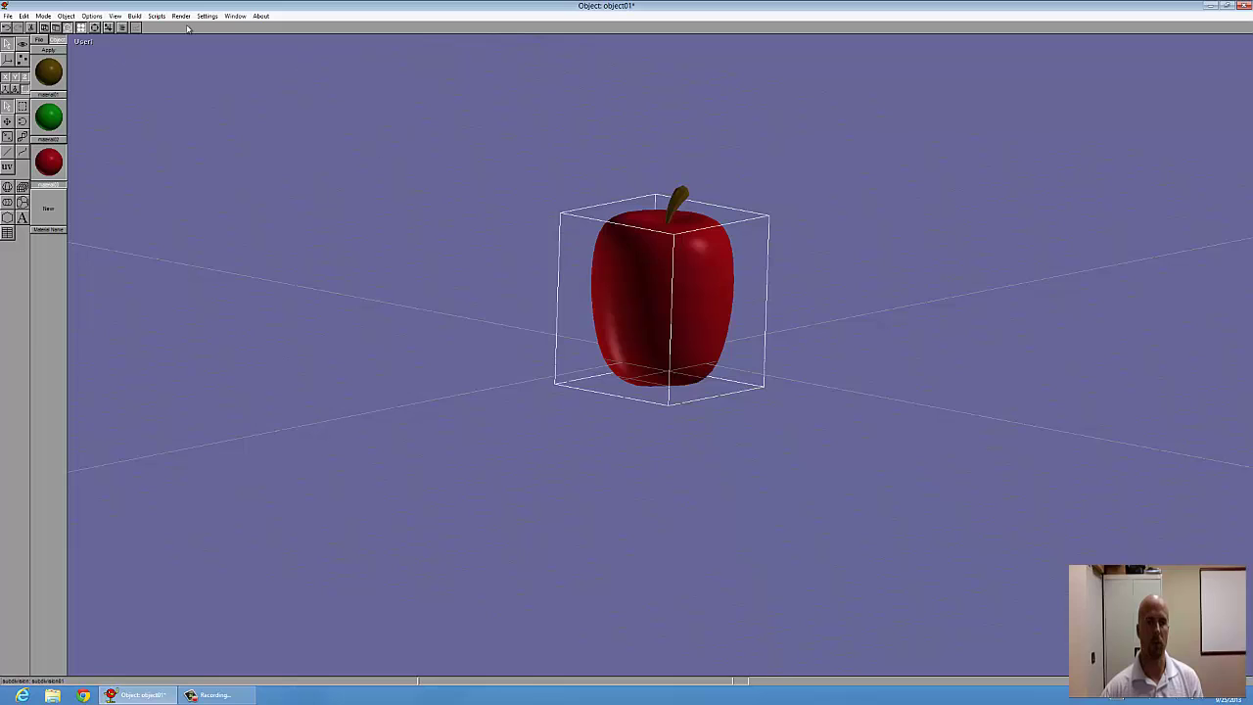
click(133, 16)
click(101, 208)
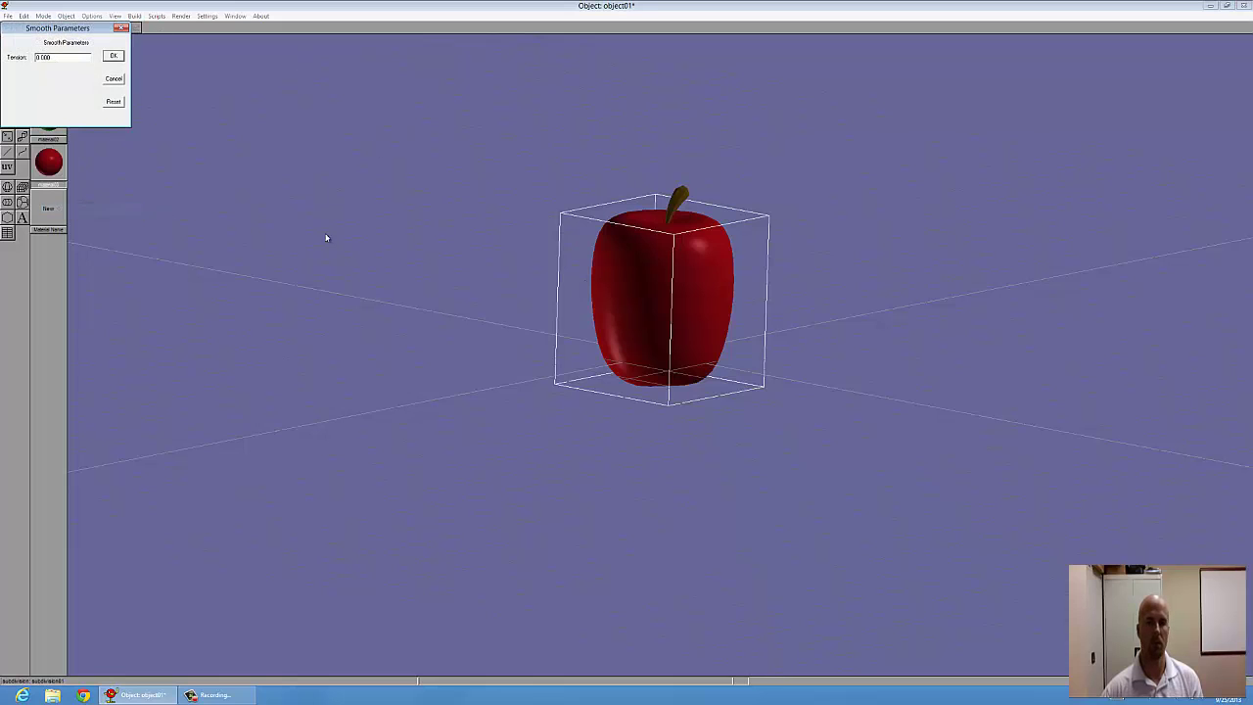
click(114, 56)
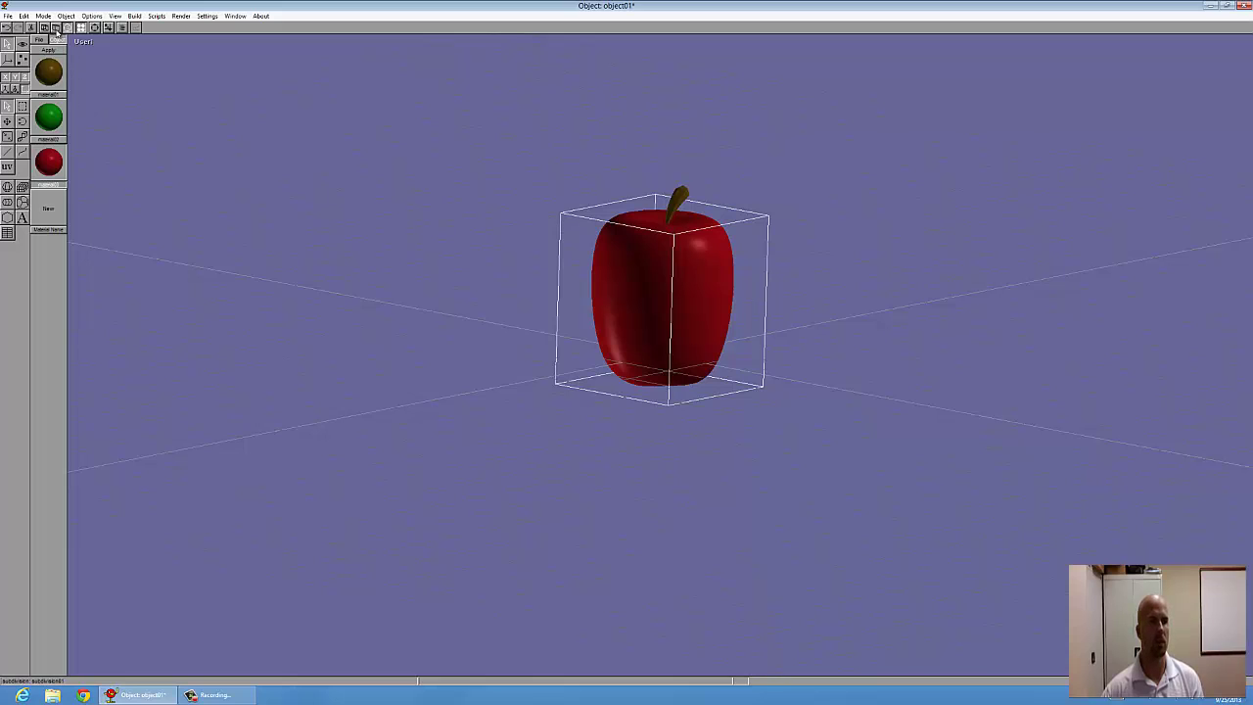
click(45, 28)
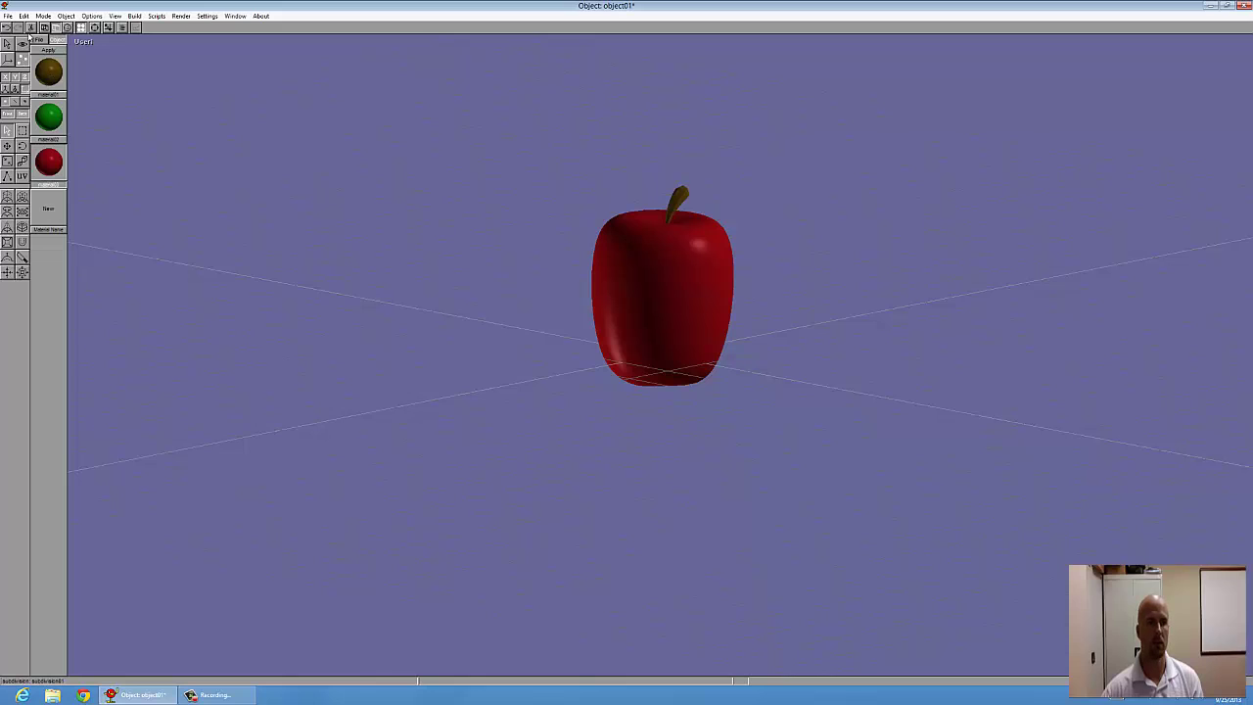
click(60, 29)
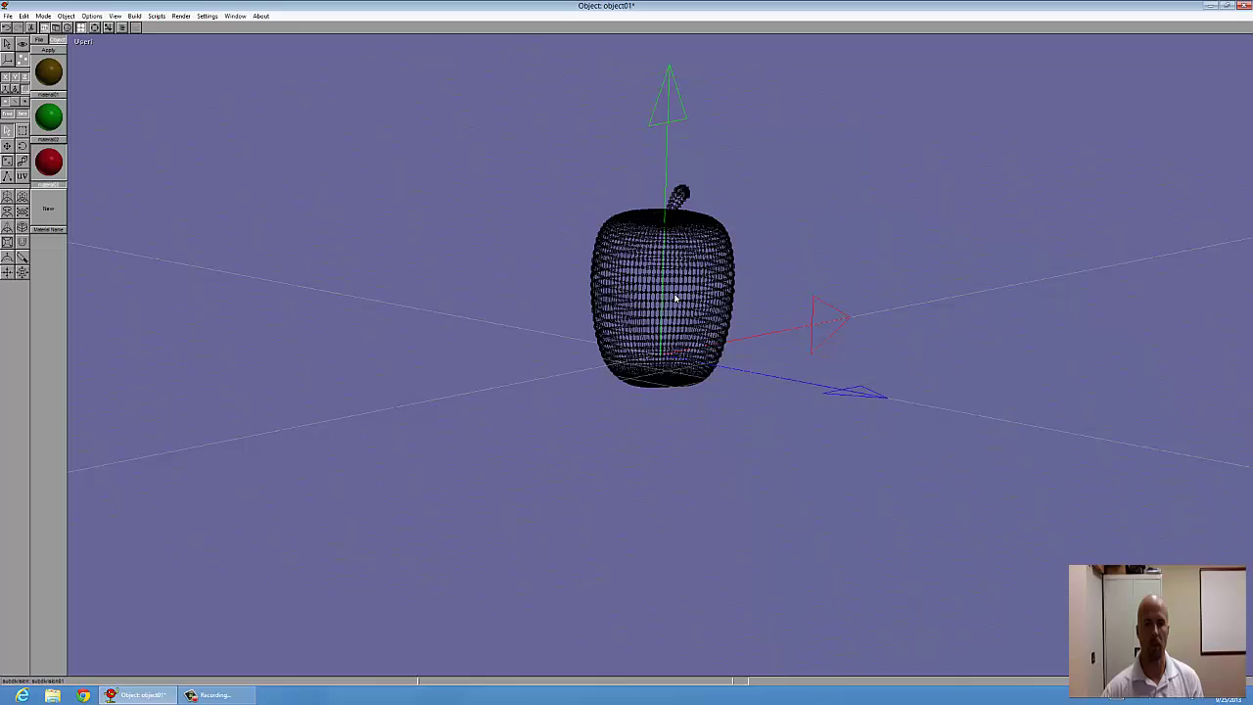
click(58, 30)
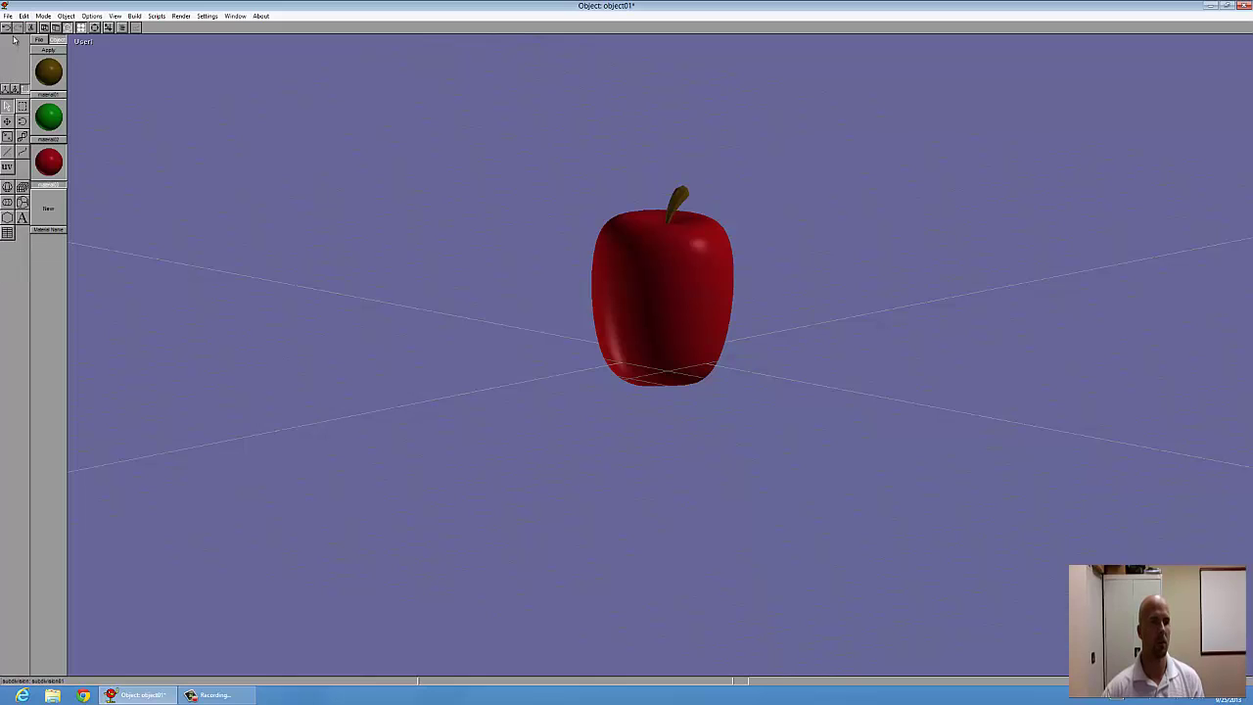
- Select the apple body and stem and group them into one object
click(25, 17)
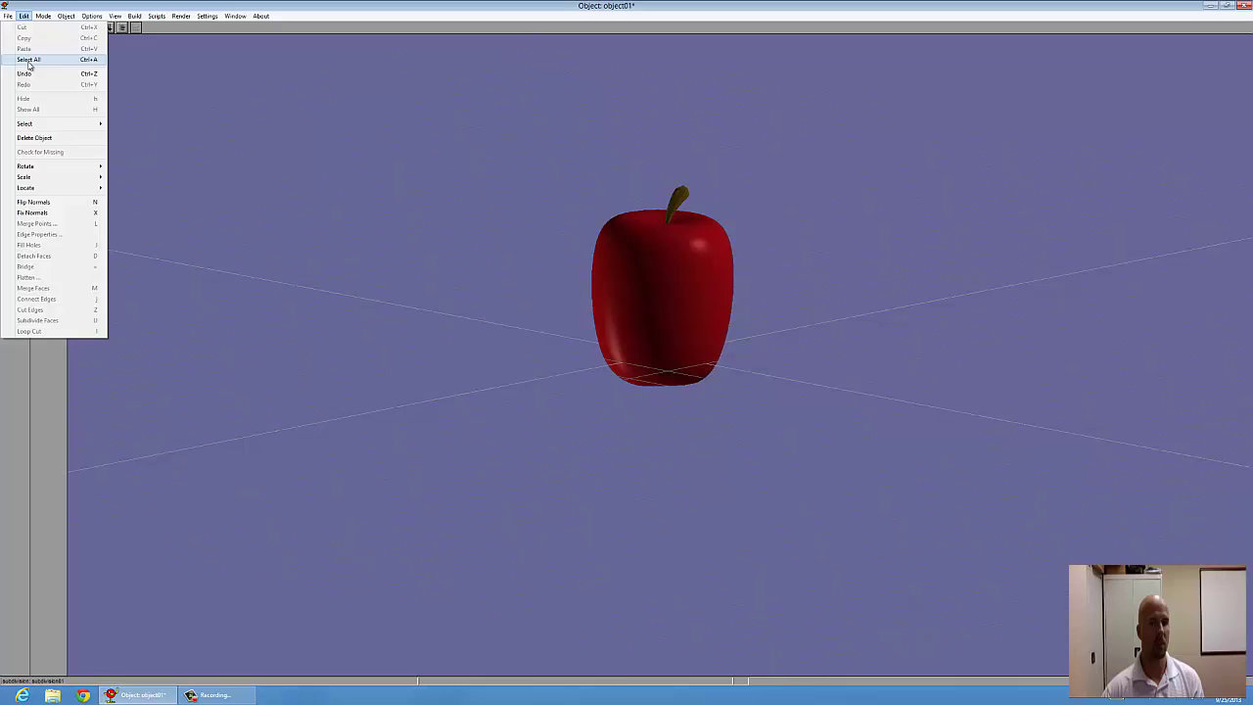
click(28, 59)
click(134, 16)
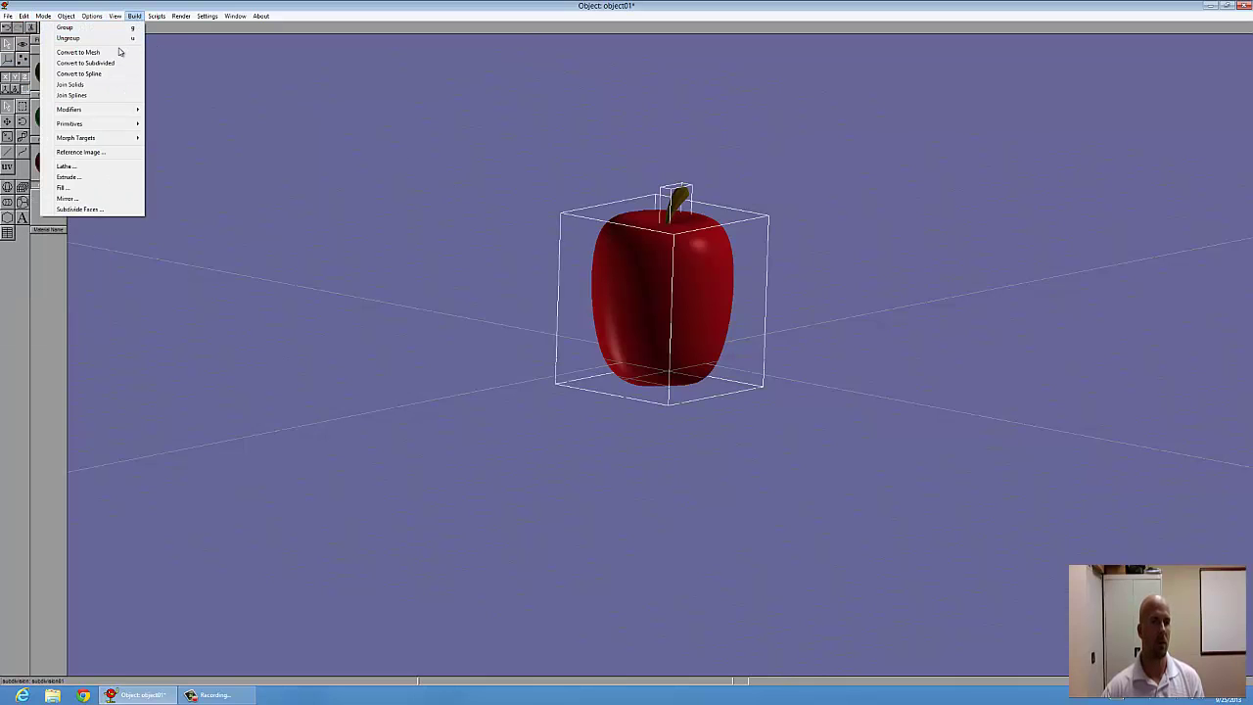
click(82, 31)
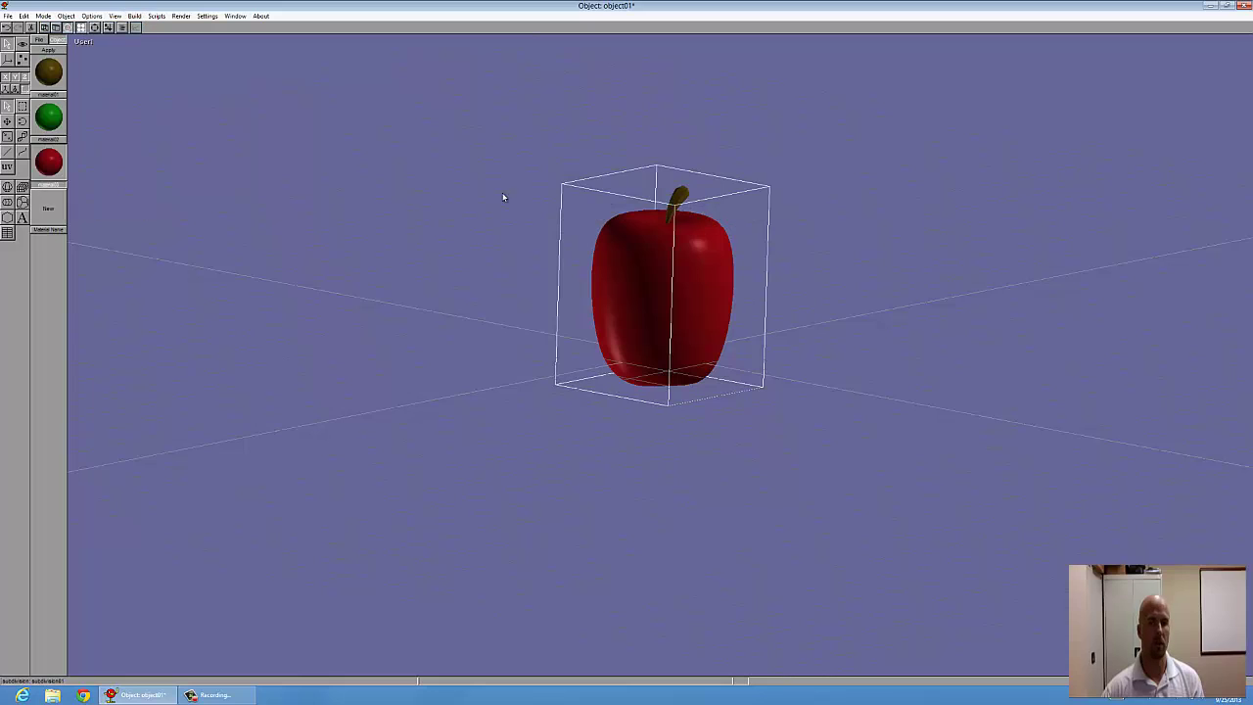
- Scale the grouped apple up by a factor of 2
click(23, 16)
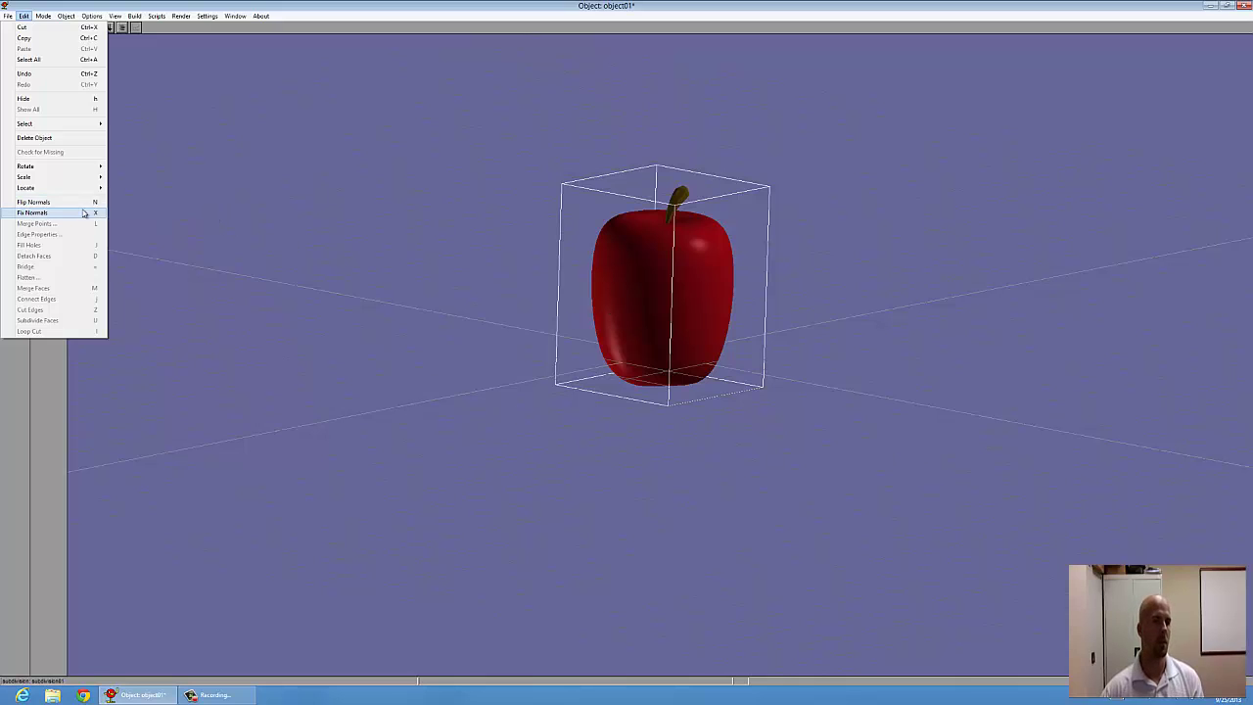
mouse_move(51, 178)
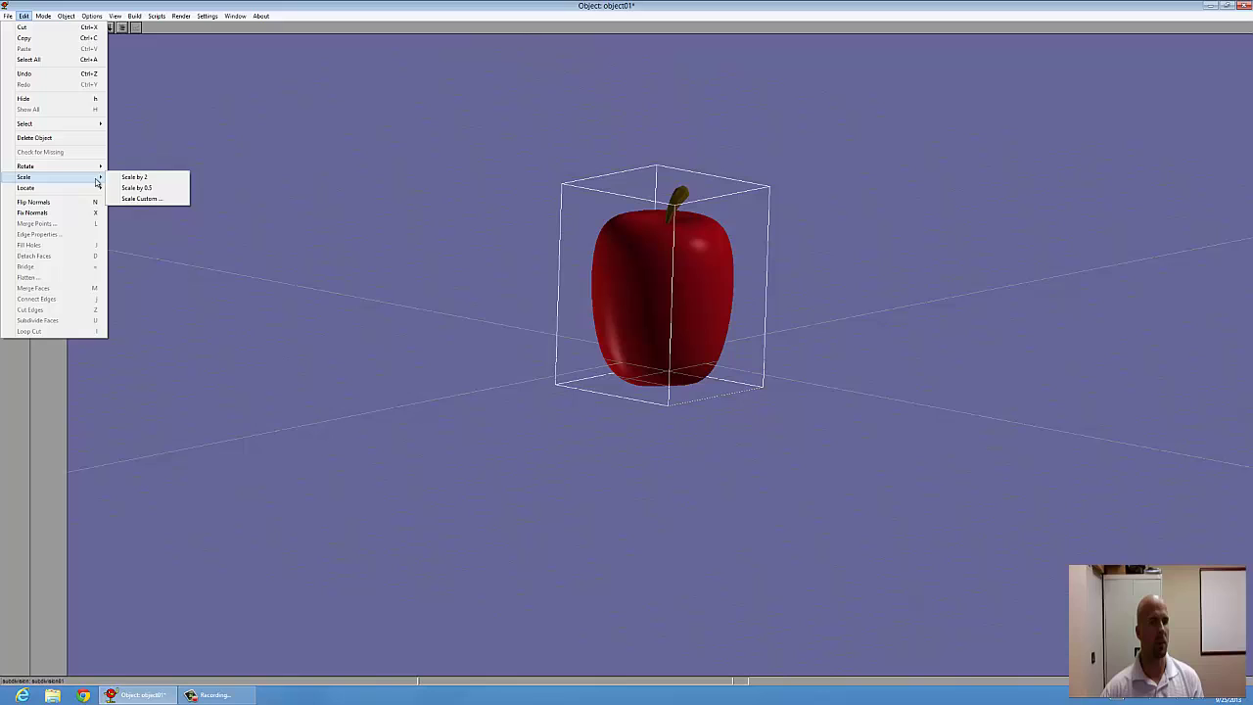
click(129, 177)
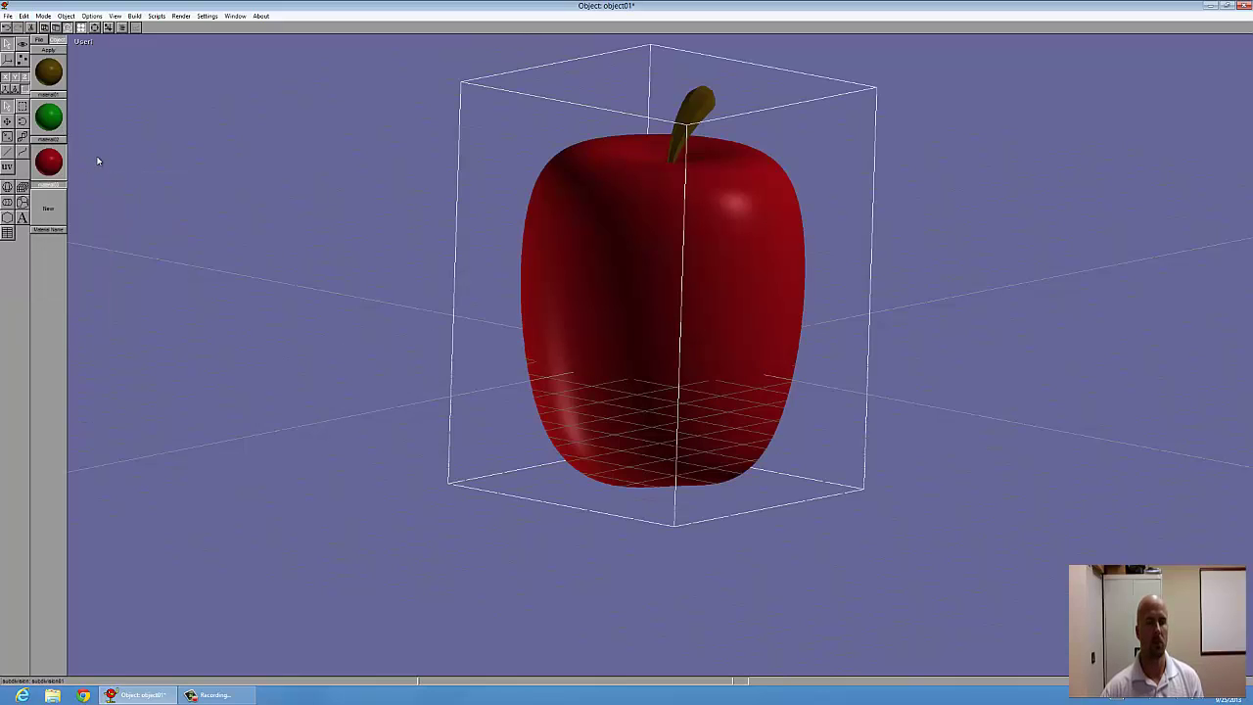
click(188, 17)
- Render the view, entering 300 and the height in the Frame Spec Editor
click(168, 32)
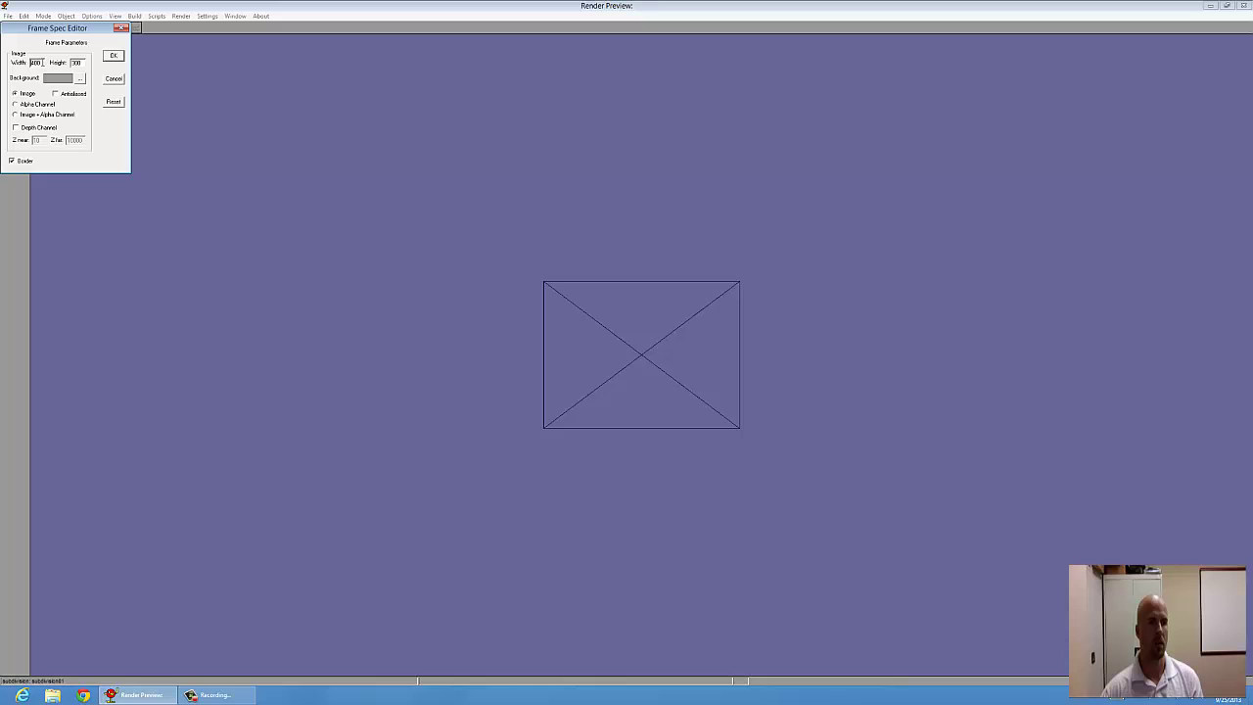
text(300)
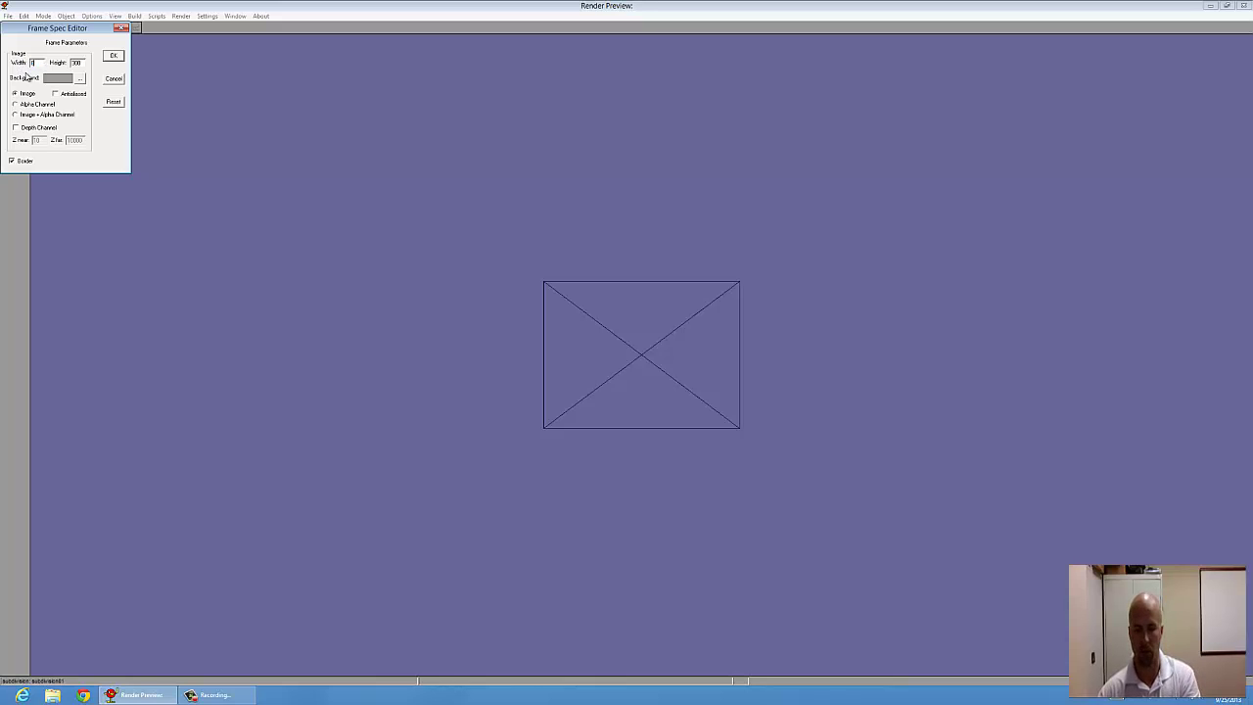
drag(79, 62, 65, 66)
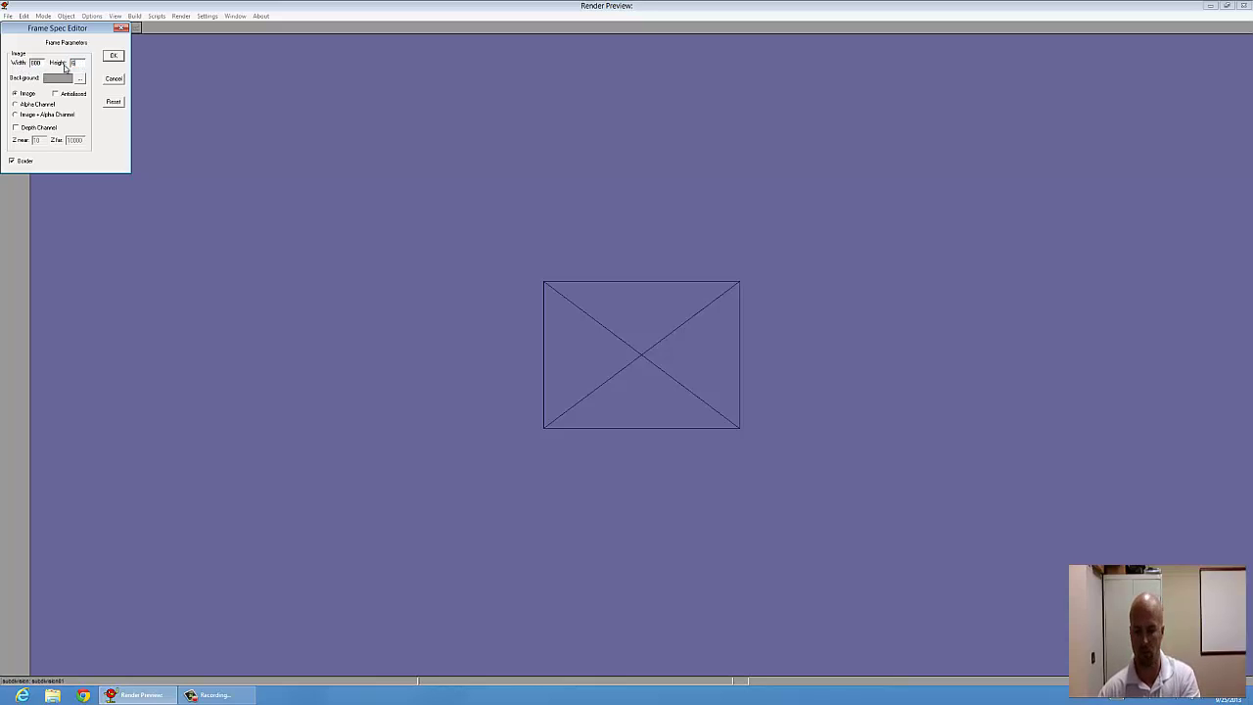
click(115, 56)
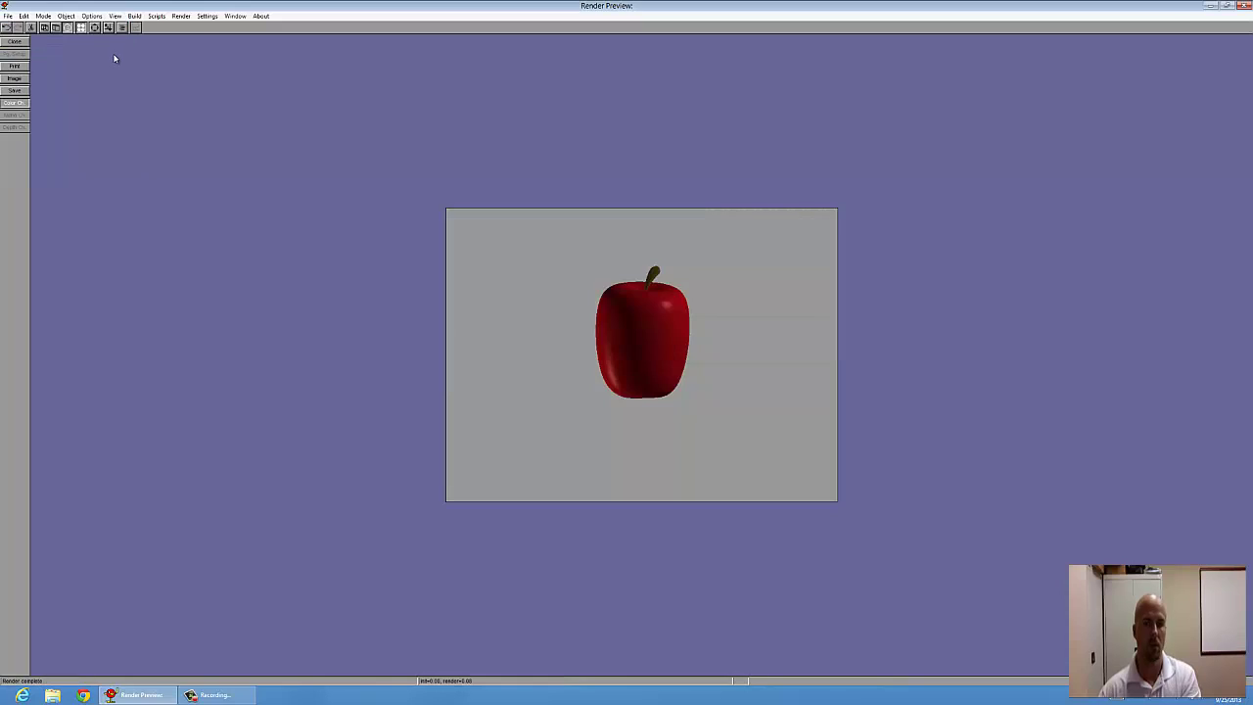